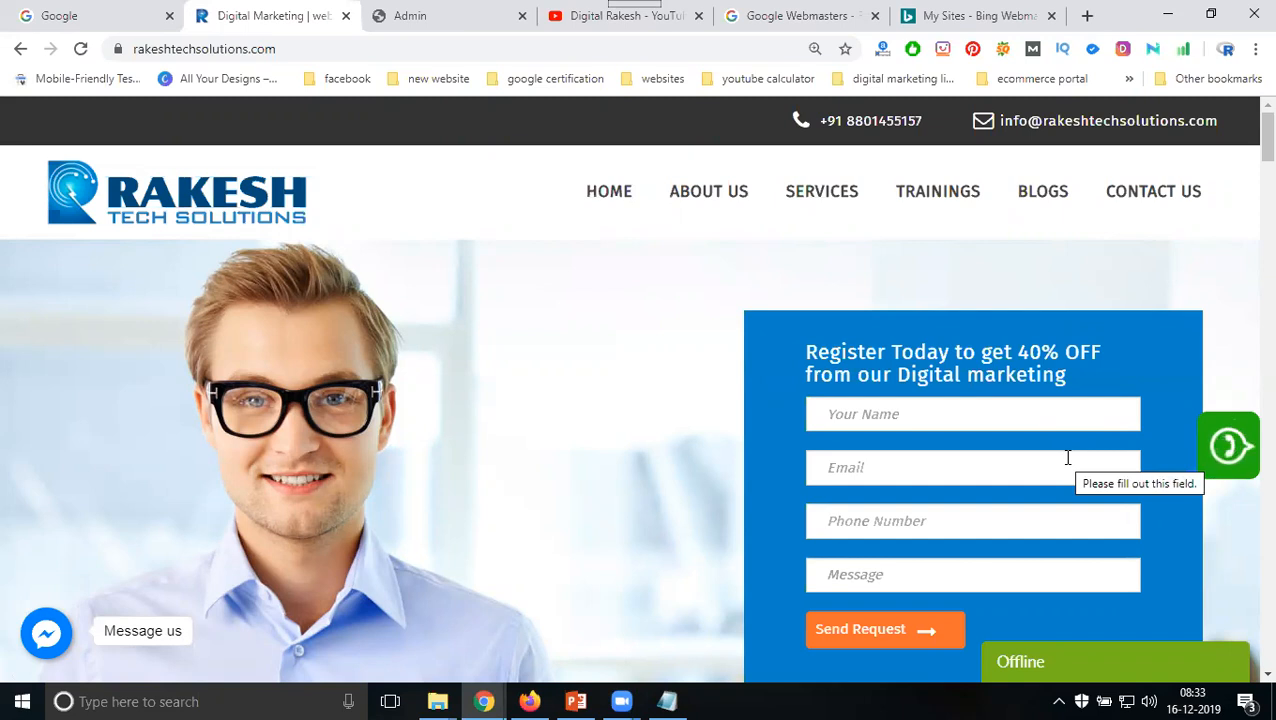
click(797, 18)
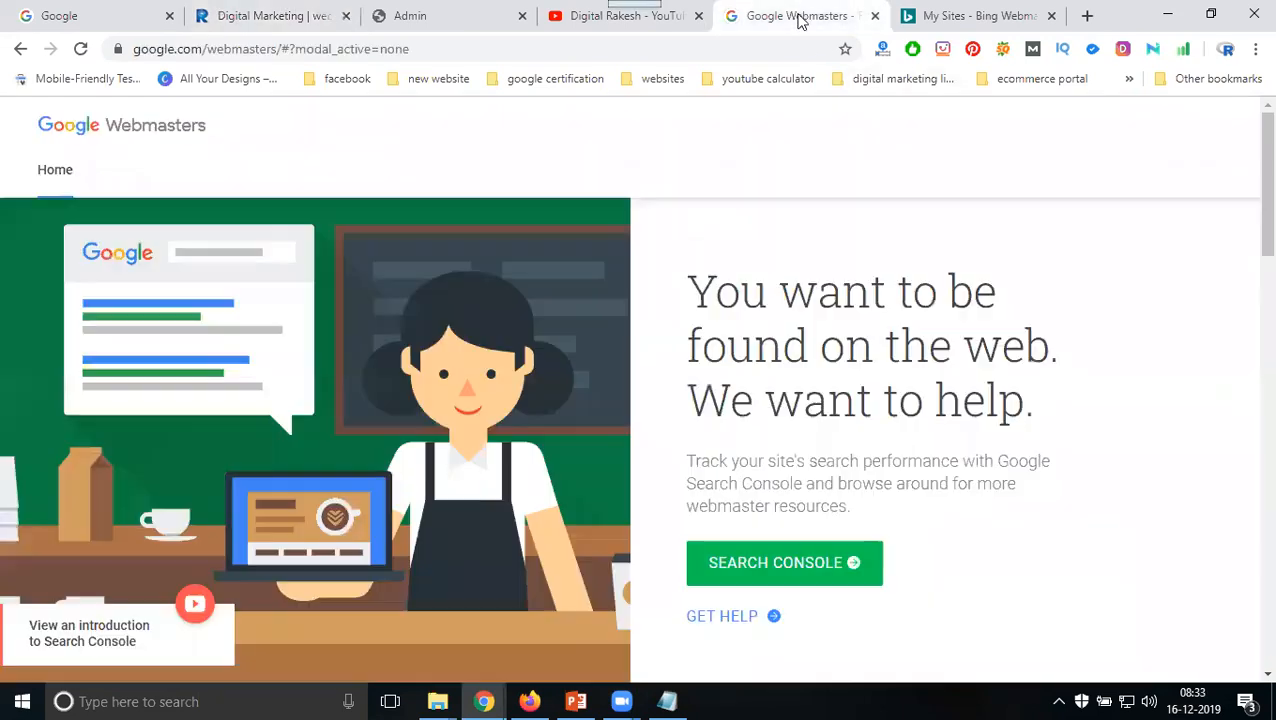
click(955, 15)
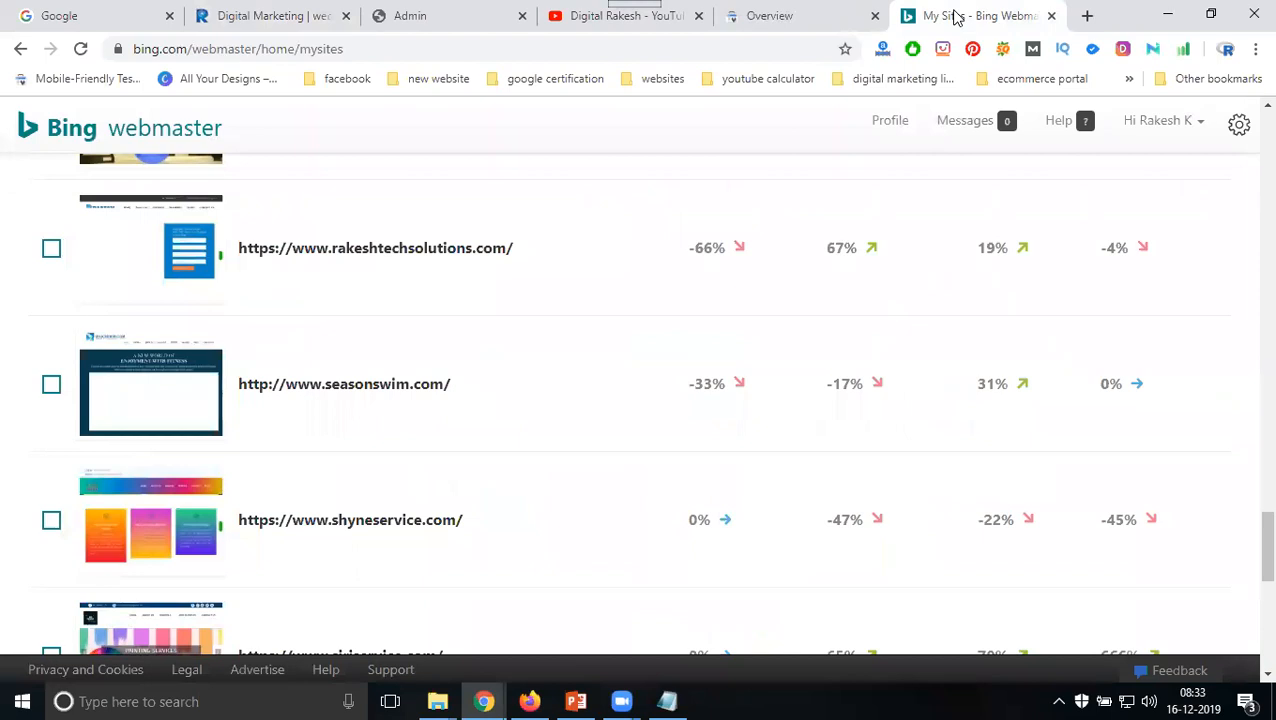
click(763, 16)
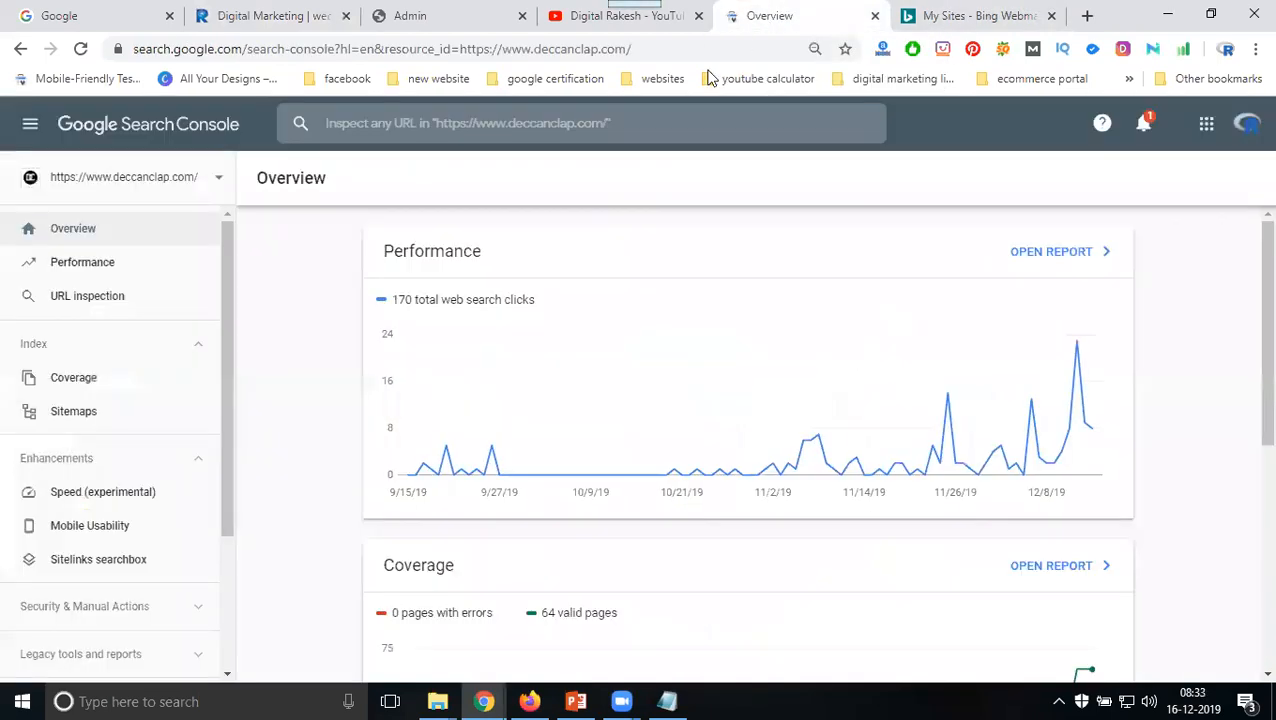
click(109, 180)
text(rak)
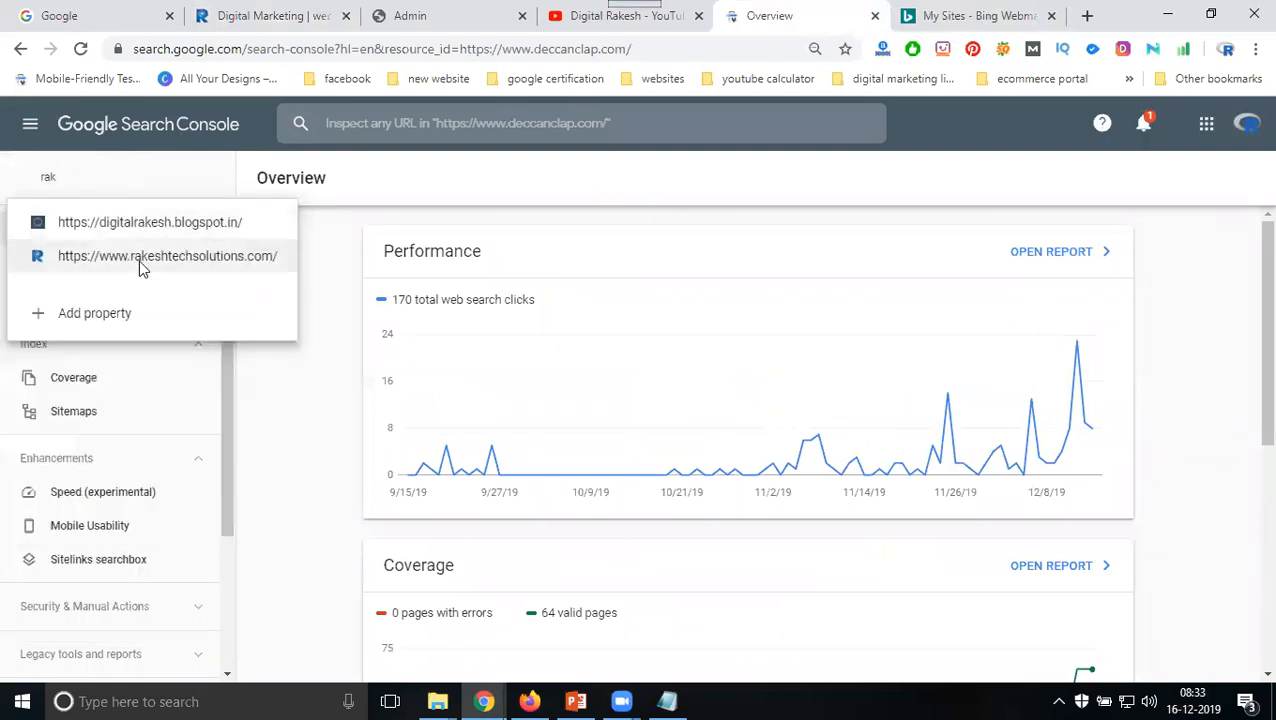
click(142, 258)
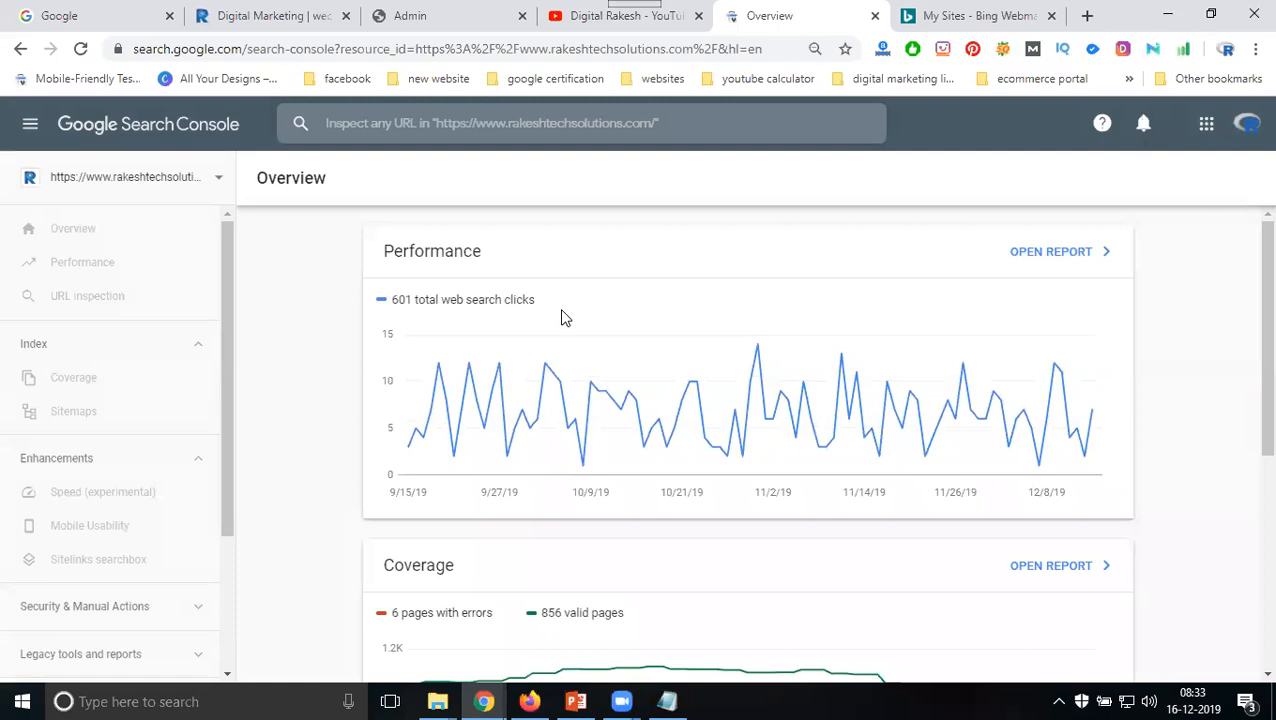
Step: Open the channel's YouTube video "connect facebook to instagram and instagram to facebook business page" in a separate tab and mute it
click(279, 14)
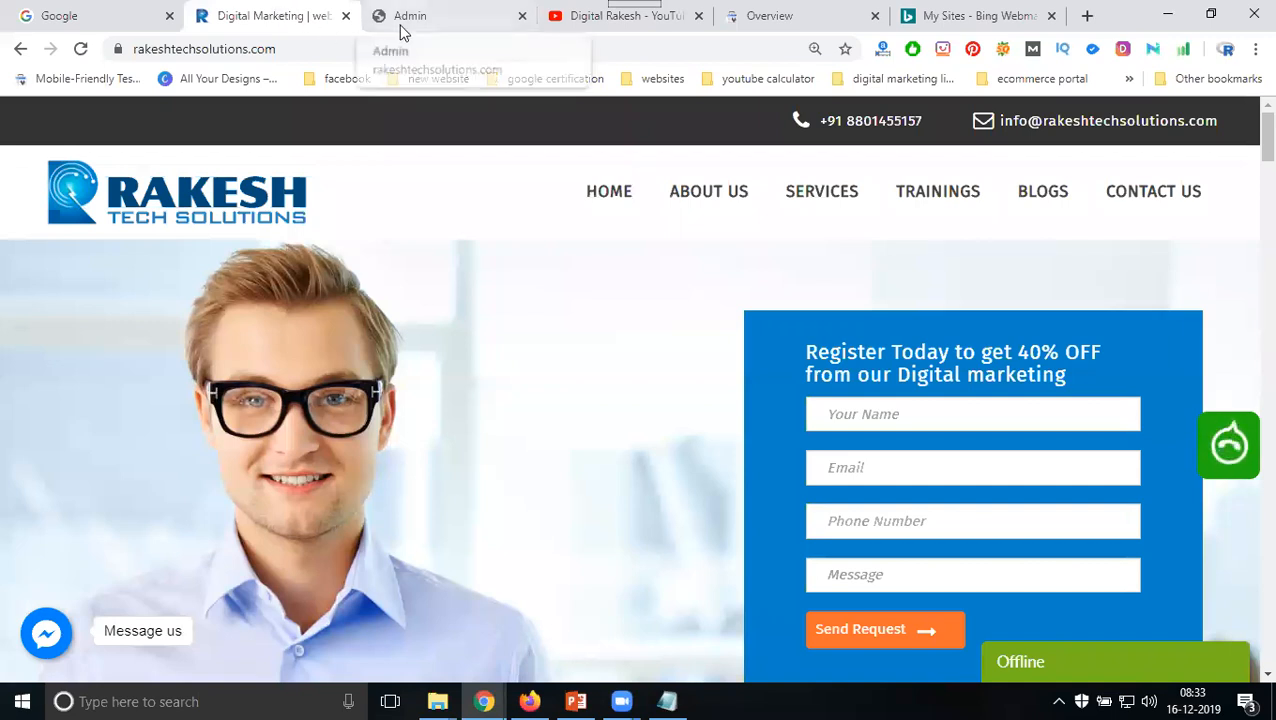
click(595, 20)
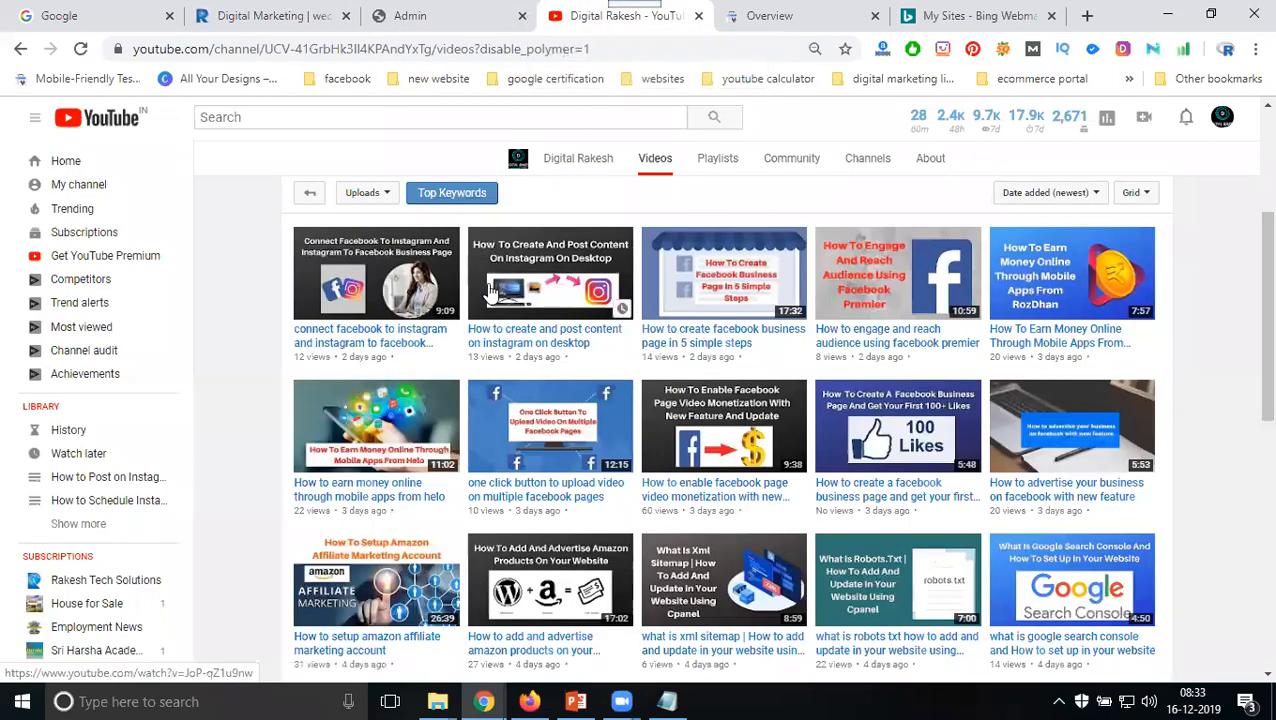
middle_click(386, 295)
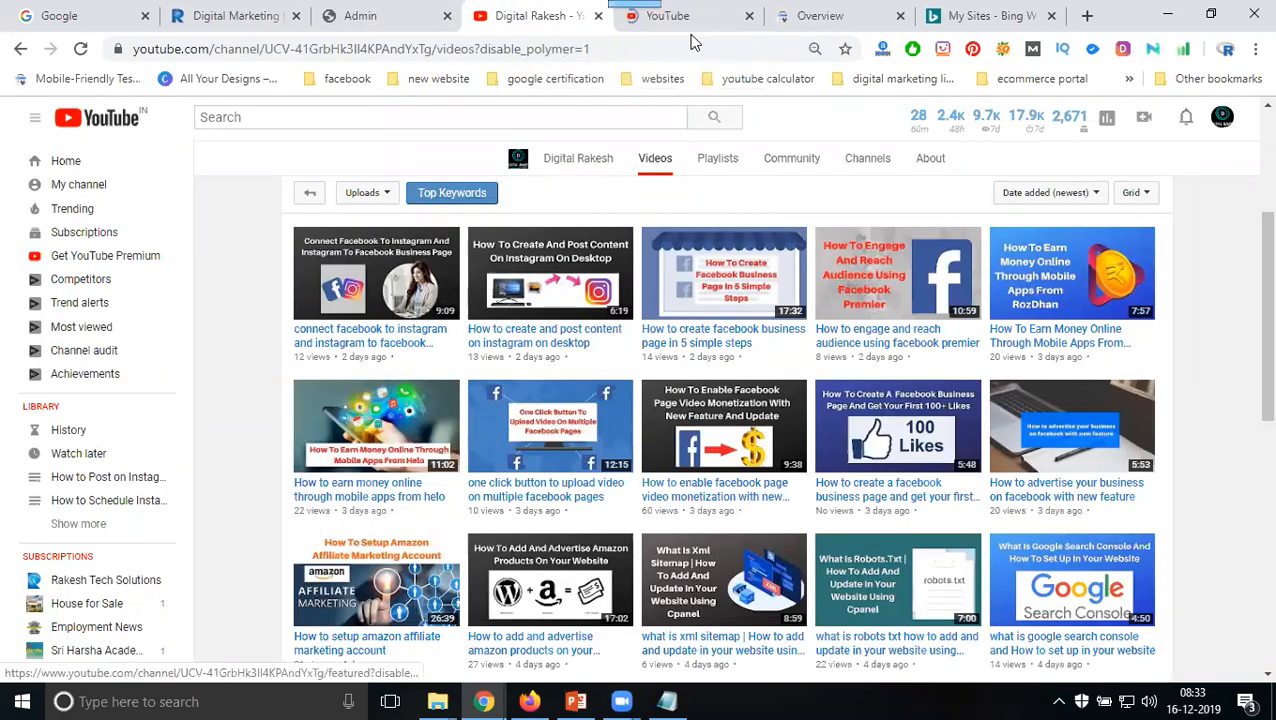
click(689, 20)
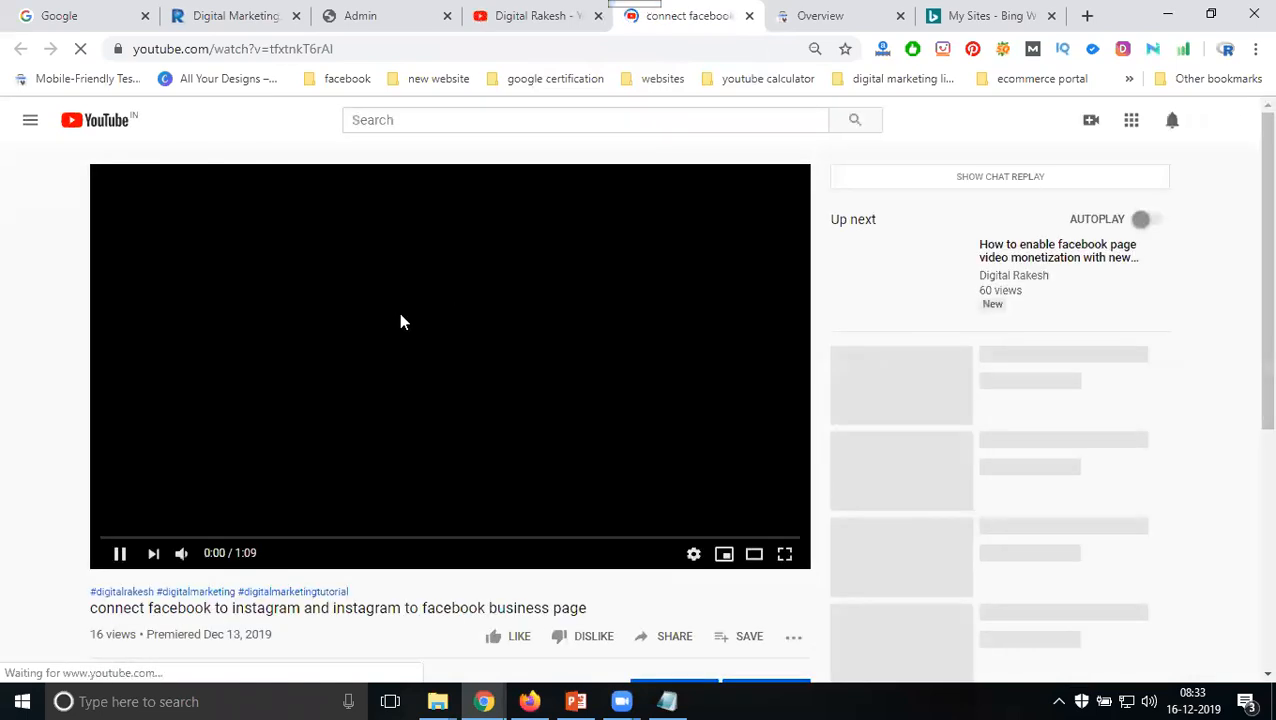
click(181, 560)
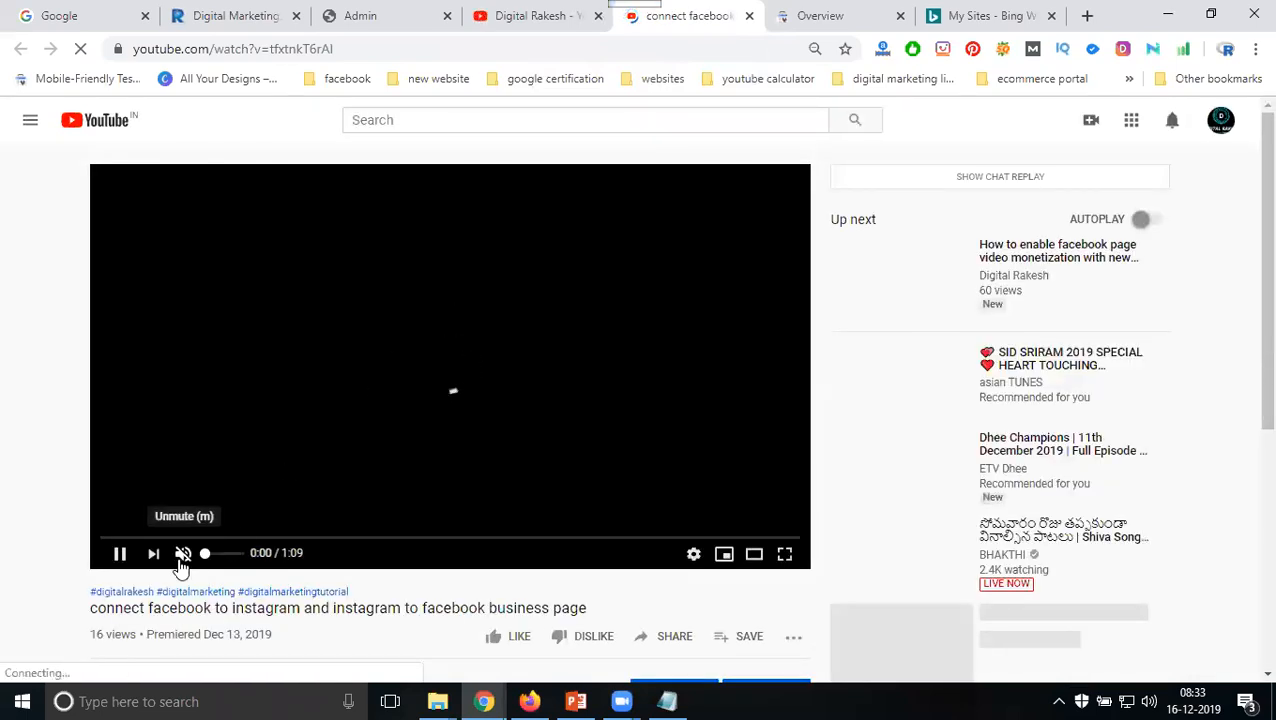
Step: Copy the title of the YouTube video about connecting Facebook and Instagram
scroll(181, 555, down, 3)
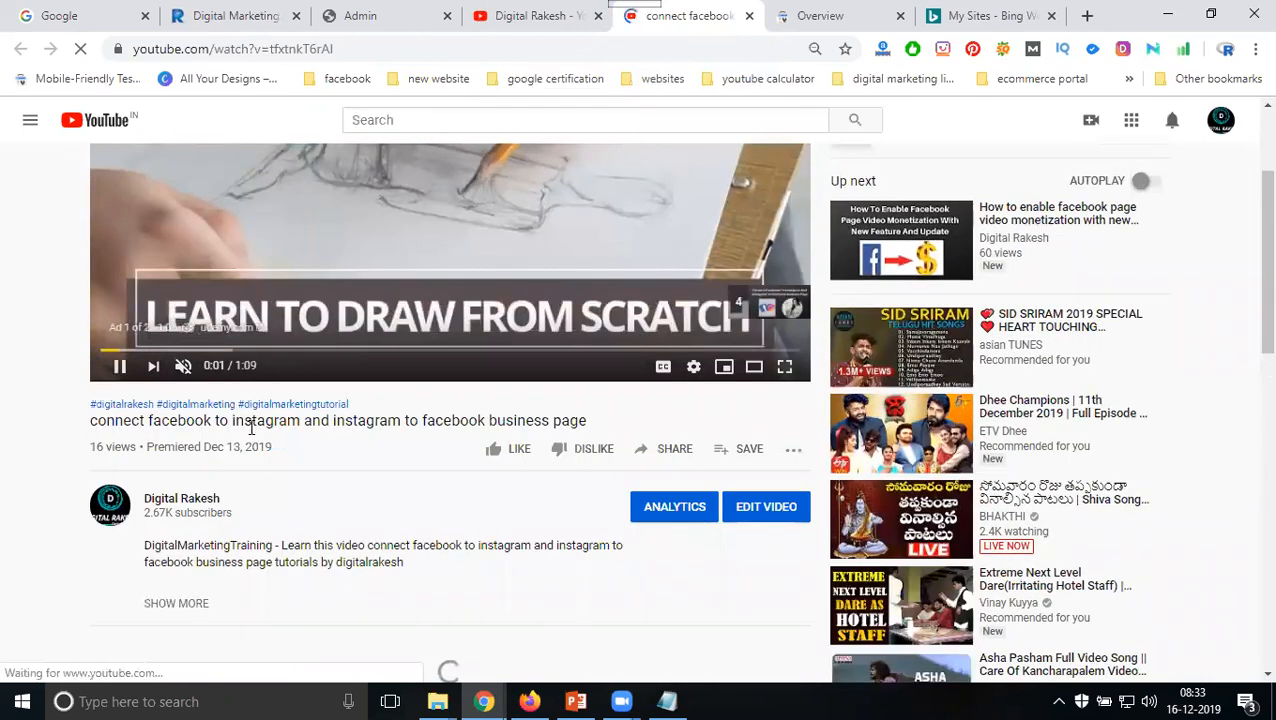
triple_click(252, 425)
key(ctrl+c)
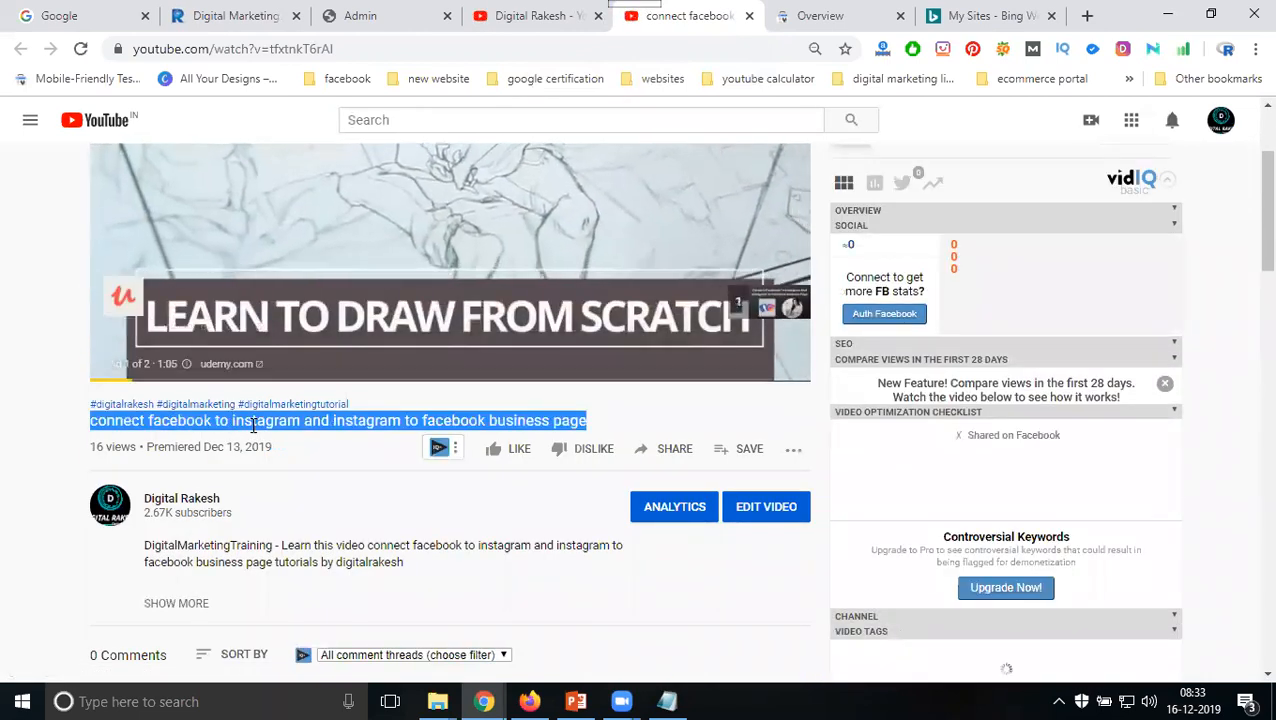
Step: Start a new entry in the video tutorials section of the rakeshtechsolutions.com admin site
click(340, 15)
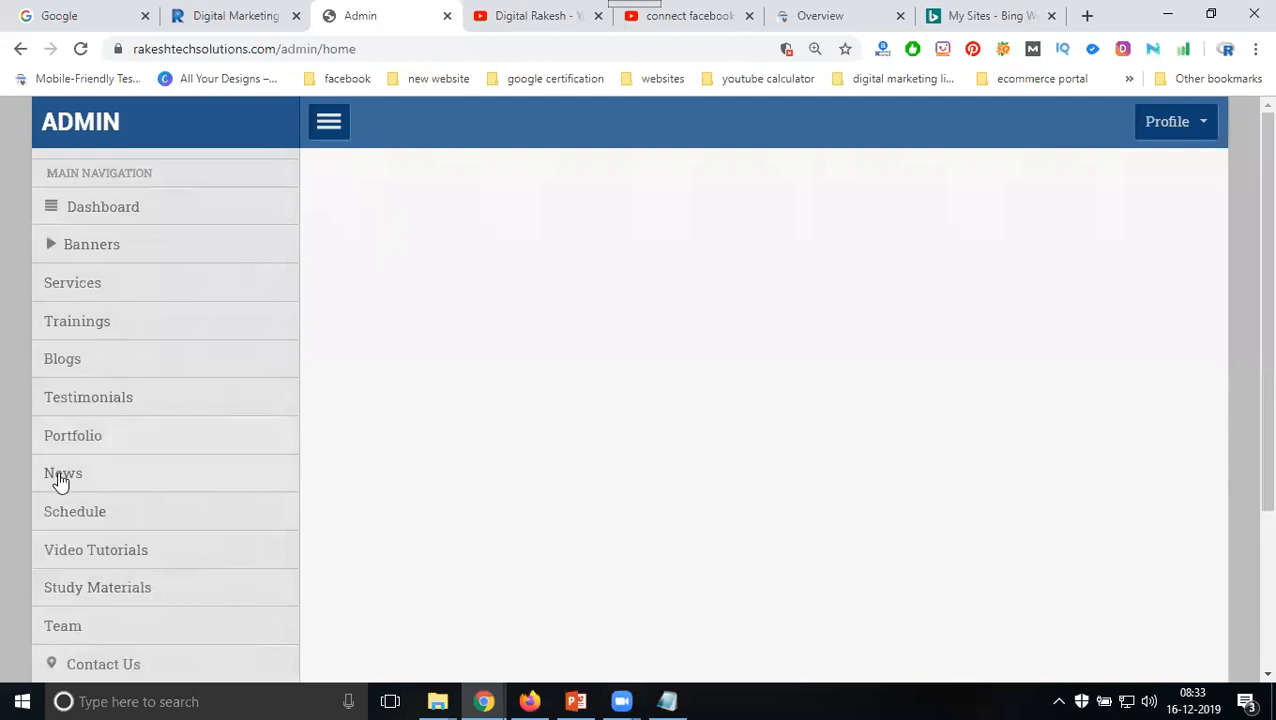
click(87, 552)
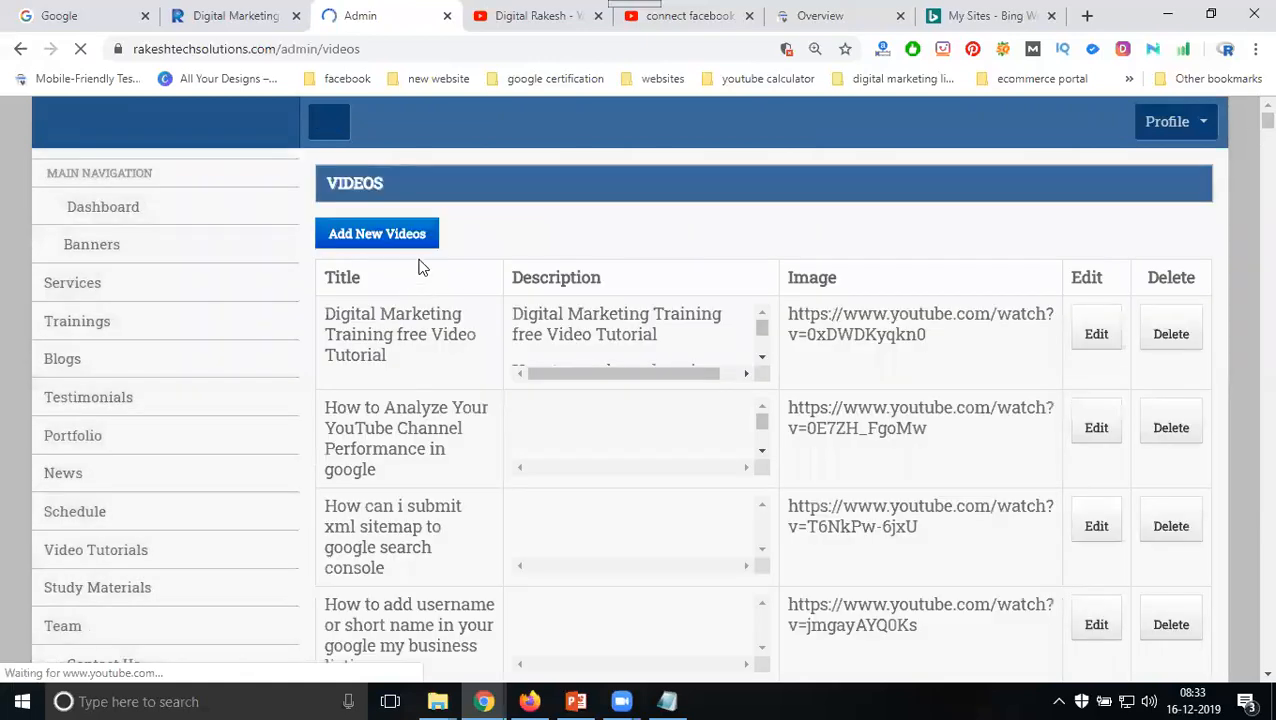
click(416, 238)
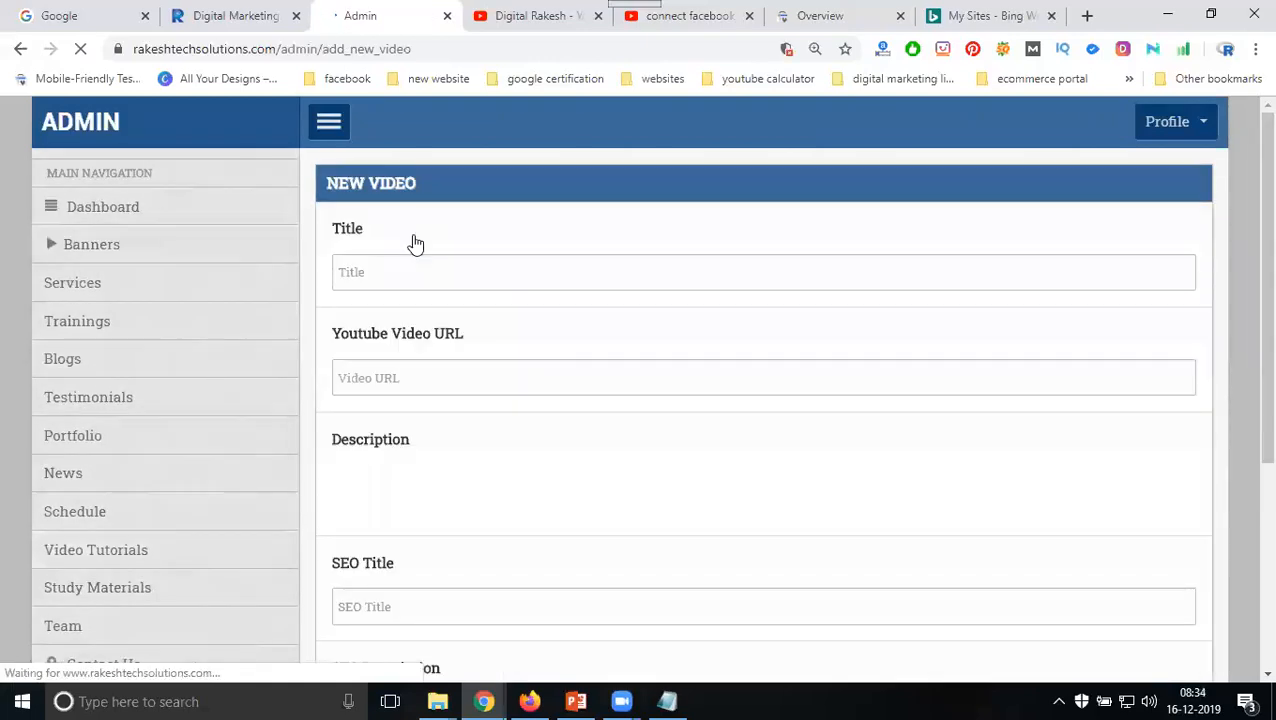
Step: Title the new video "How to connect facebook to instagram and instagram to facebook business page", reusing the copied YouTube title
click(416, 266)
text(Ho)
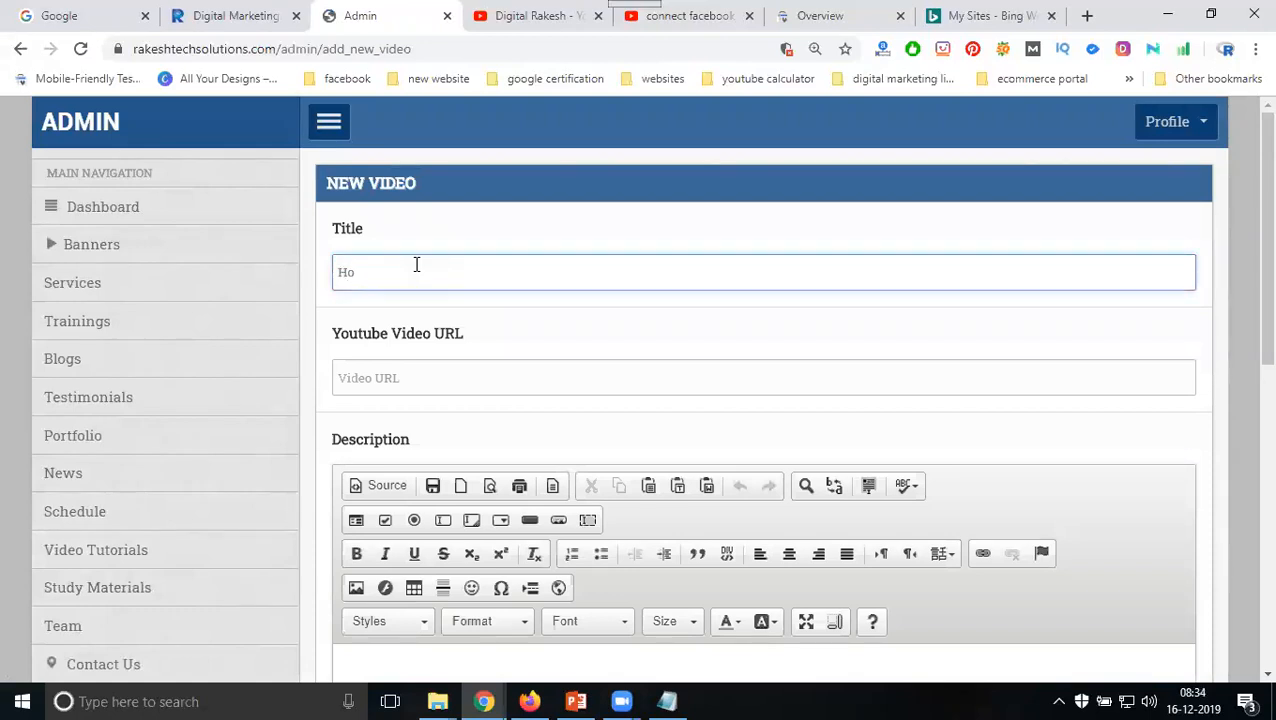
text(e to)
key(ctrl+v)
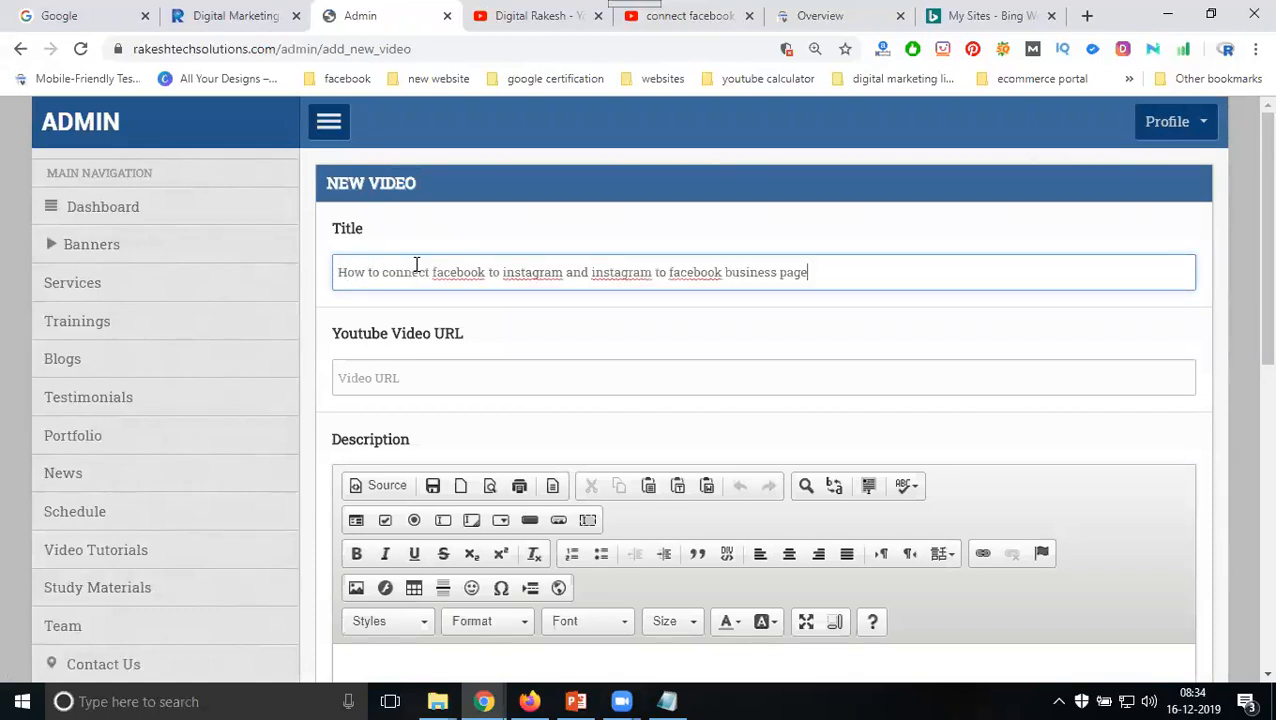
Step: Copy the full video title into the SEO title field
key(ctrl+a)
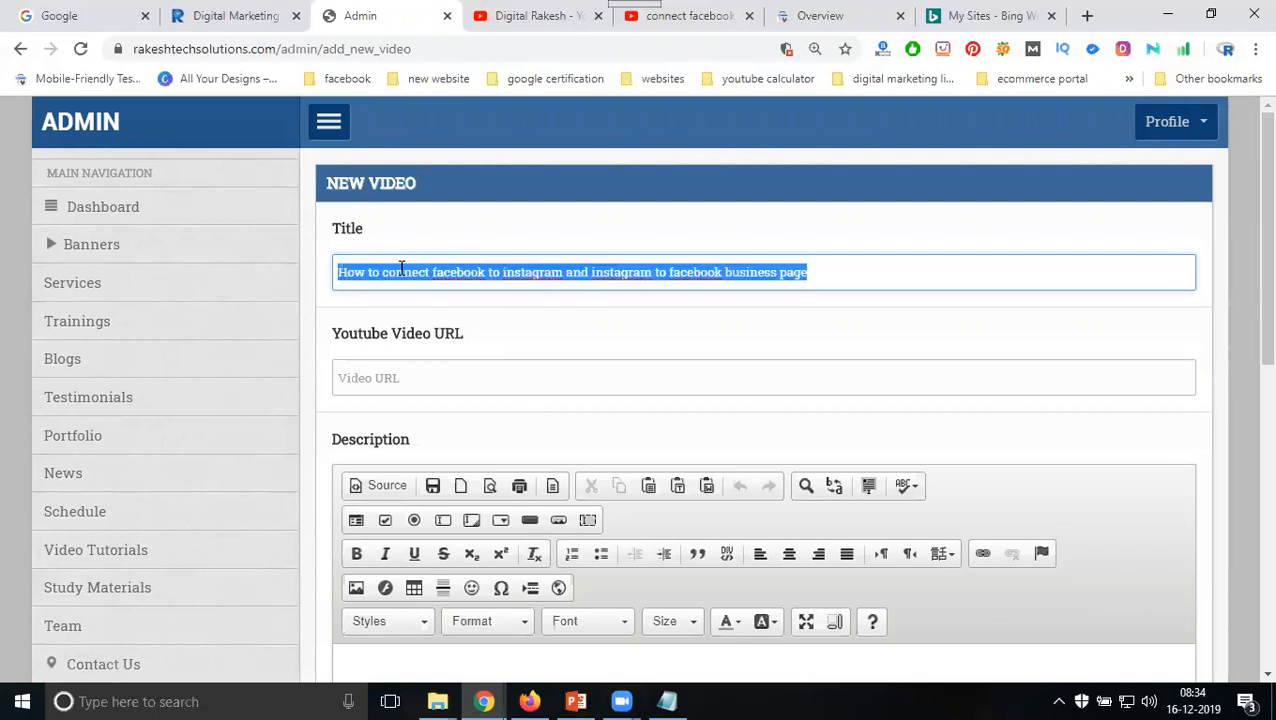
key(ctrl+c)
scroll(398, 290, down, 5)
click(394, 494)
key(ctrl+v)
Step: Set the SEO description to "Watch This Video How to connect facebook to instagram and instagram to facebook business page by Digital Rakesh"
scroll(396, 491, down, 1)
scroll(396, 491, down, 2)
click(422, 372)
text(Watch )
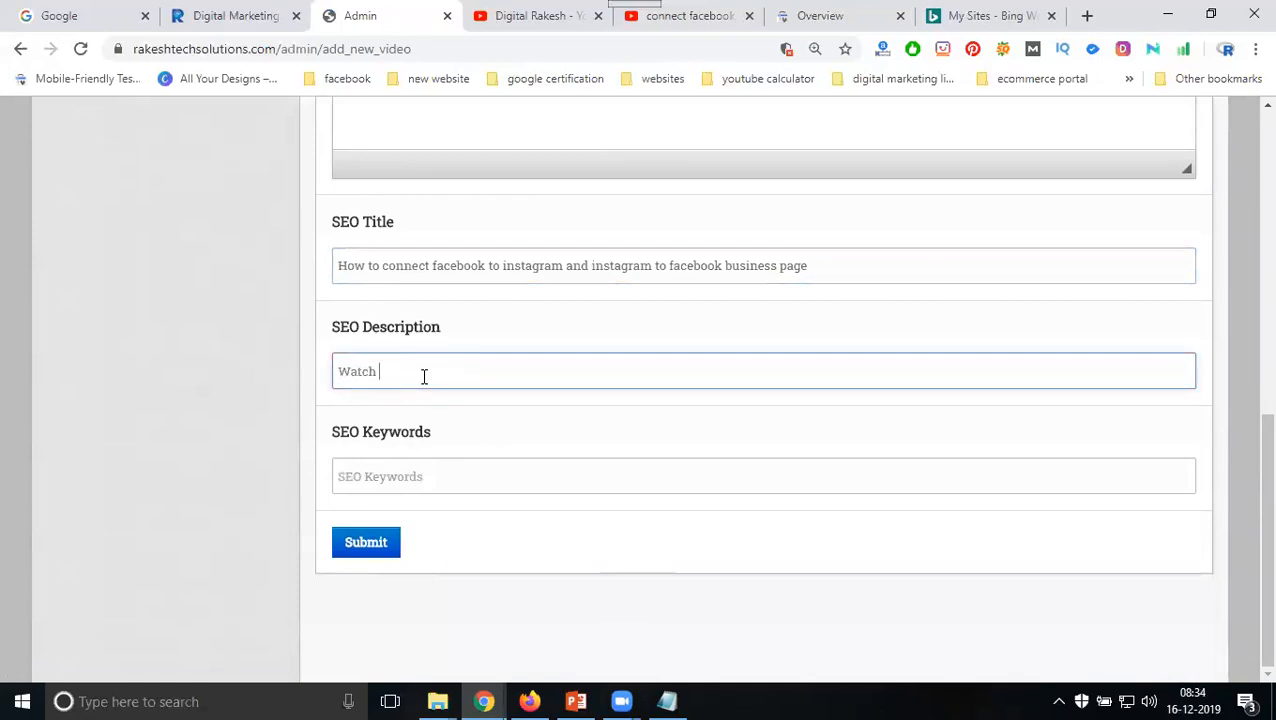
text(This Video)
key(ctrl+v)
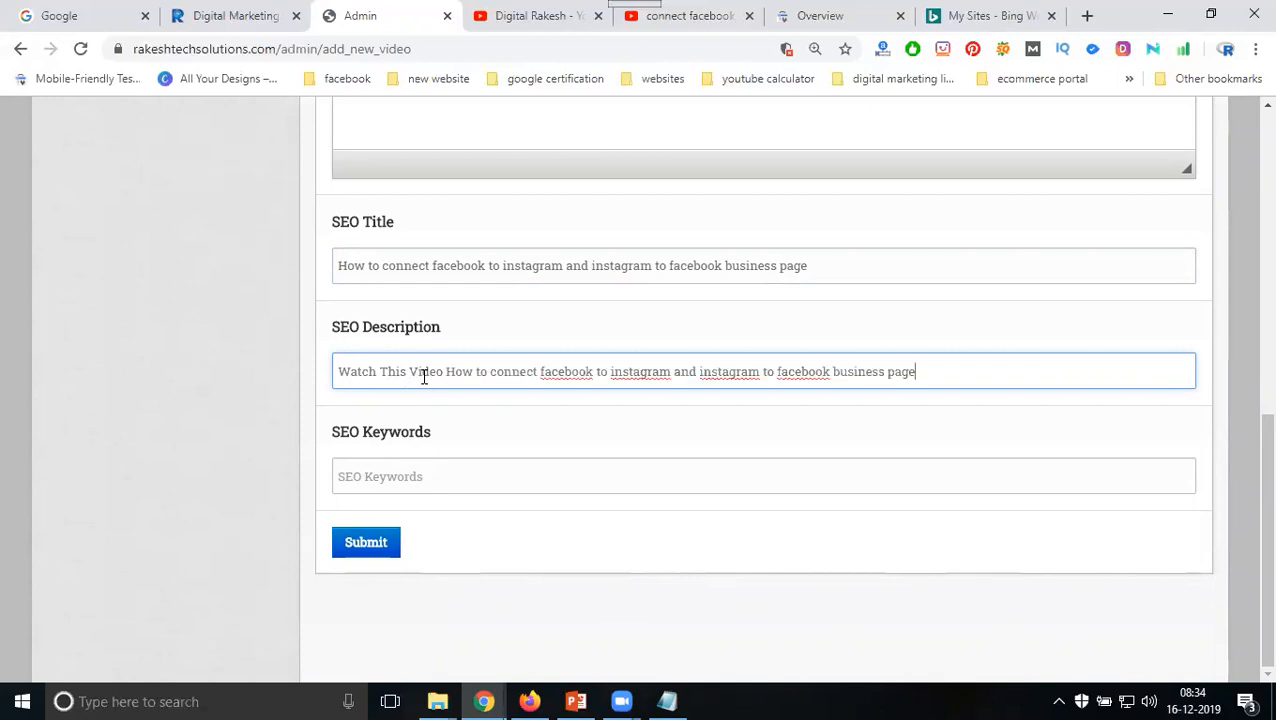
text(by Digital Rakesh)
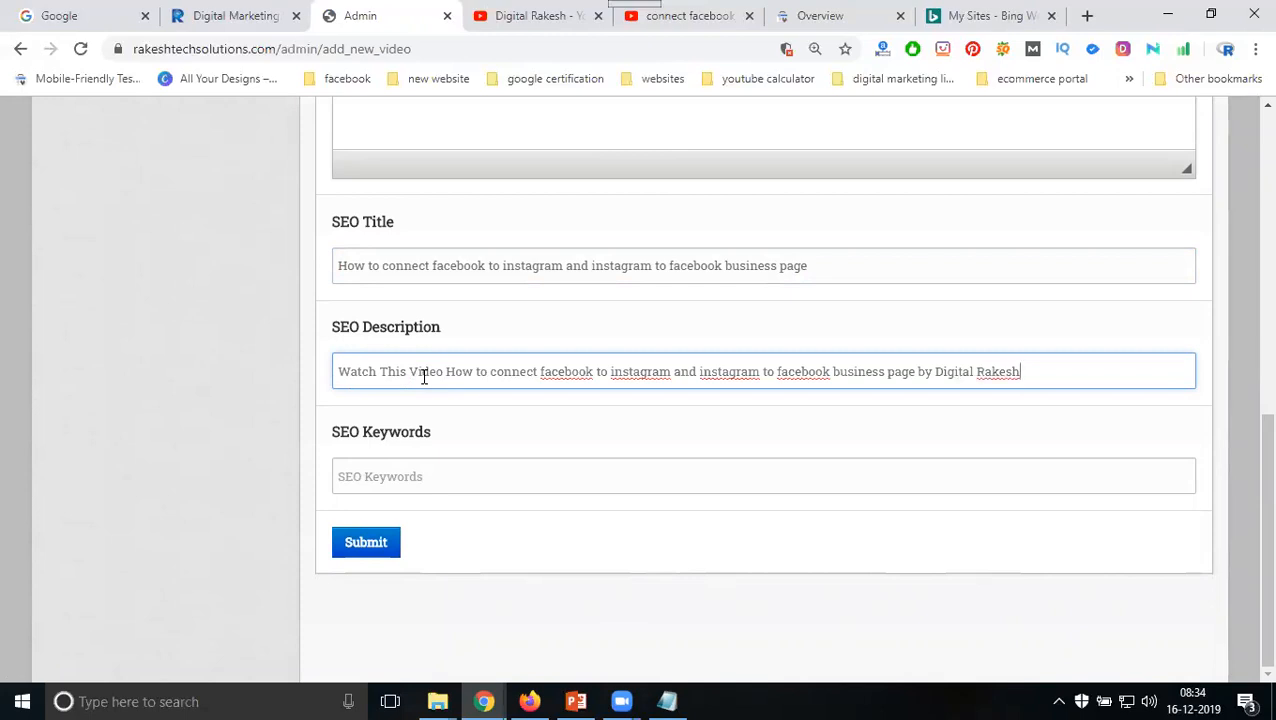
Step: Enter the SEO keywords "How to connect facebook to instagram and instagram to facebook business page, facebook free tutorial, instagram free video training tutorial"
click(428, 472)
key(ctrl+v)
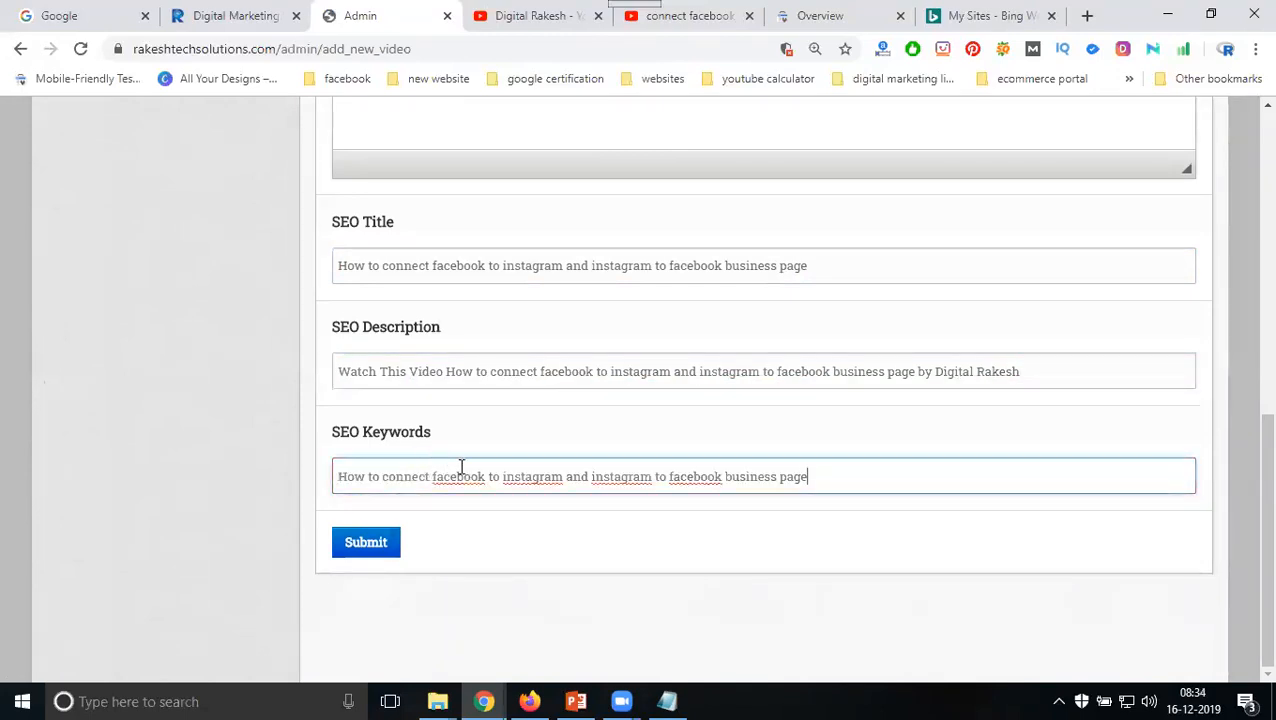
text(, facebook free tutorial, instagram )
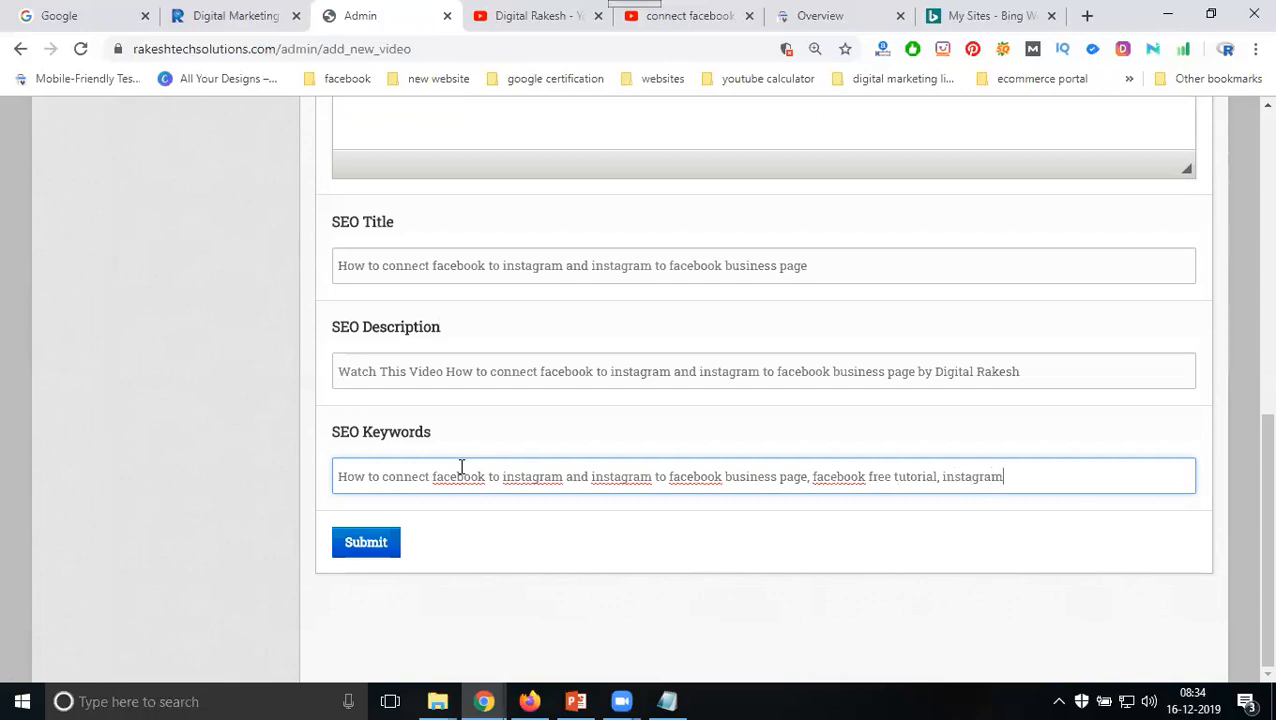
text(free video trai)
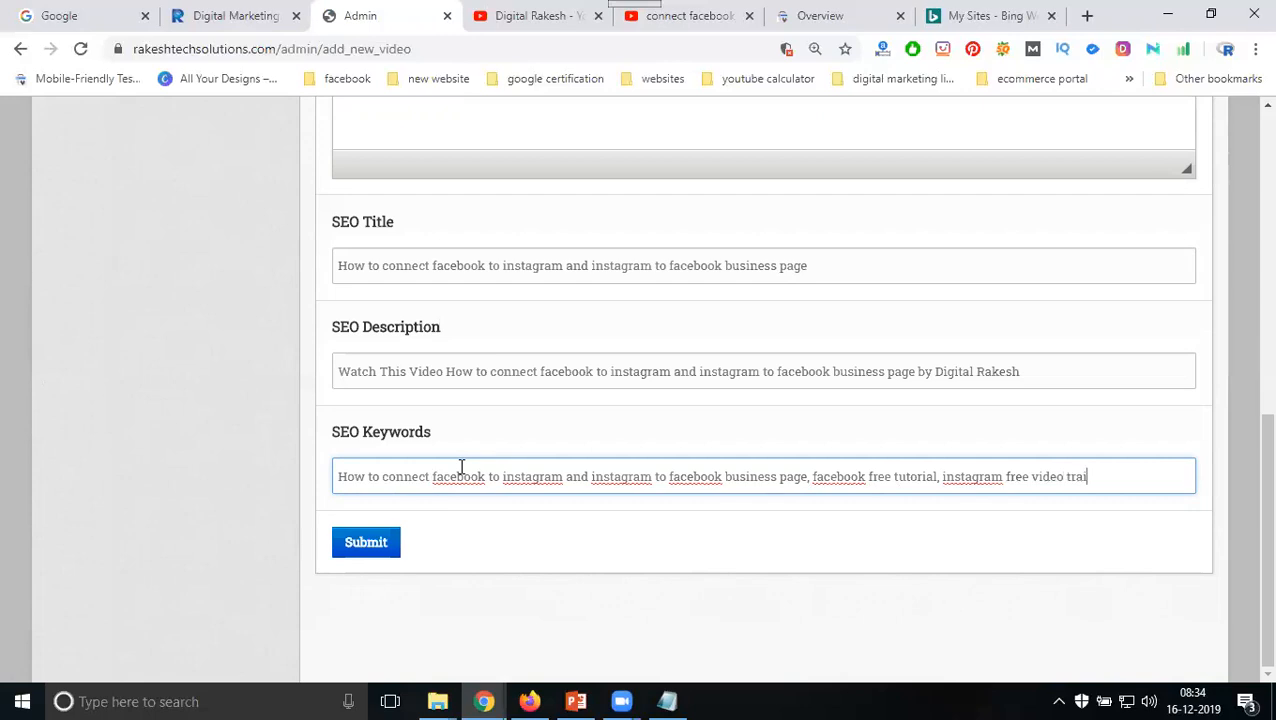
text(ning tutoraia)
key(BackSpace)
key(BackSpace)
key(BackSpace)
key(BackSpace)
text(ial)
Step: Append ", facebook free tutorial, instagram free video training tutorial" from the SEO keywords to the end of the SEO description
drag(1176, 476, 815, 478)
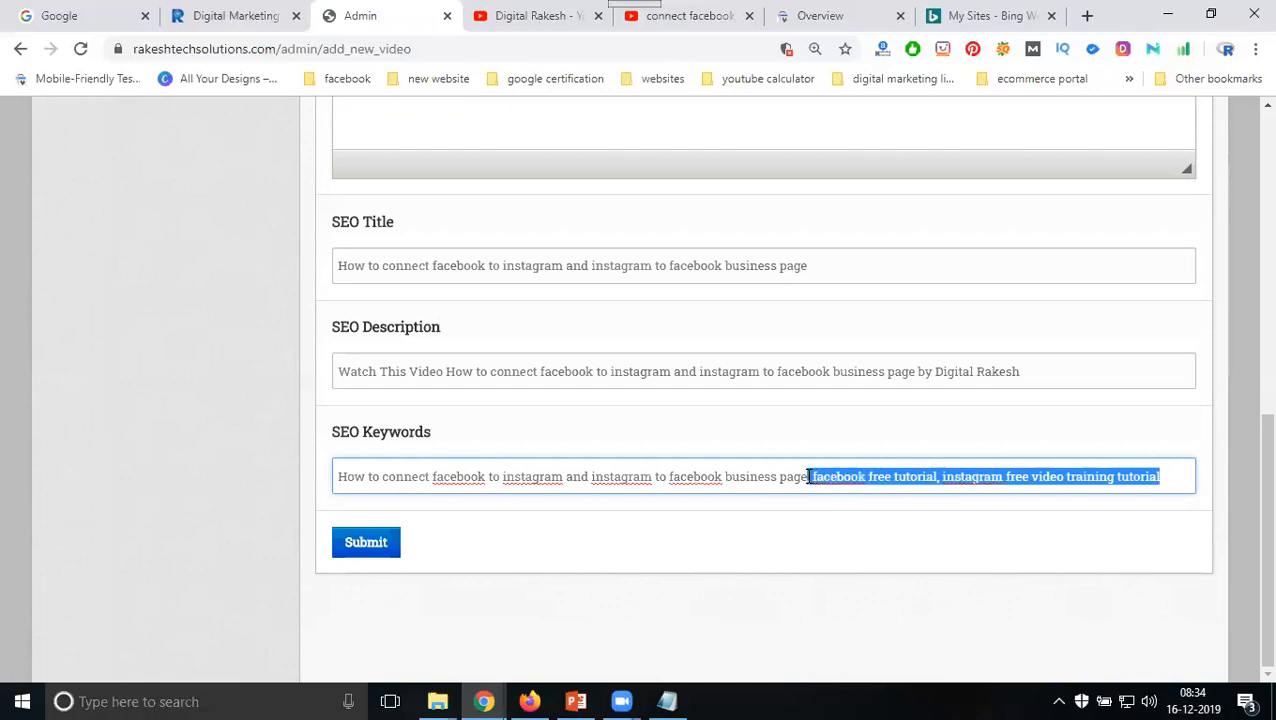
click(1097, 374)
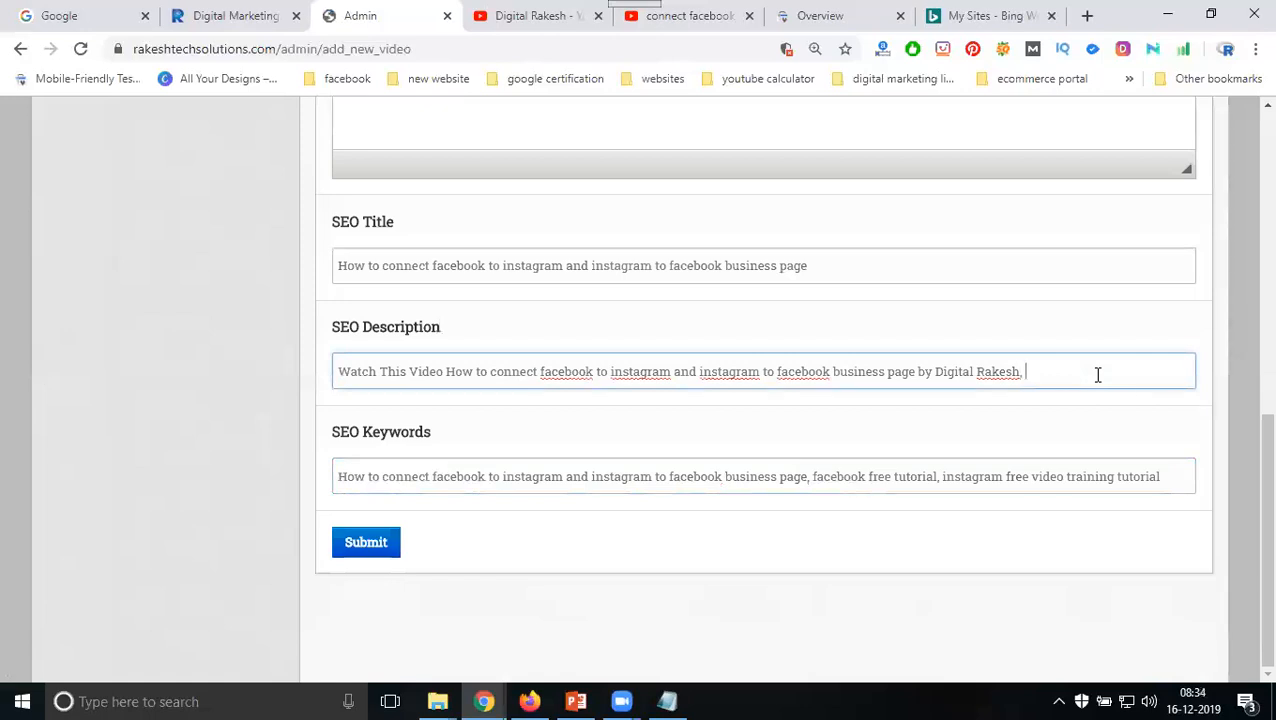
text(,)
key(ctrl+v)
scroll(640, 337, up, 5)
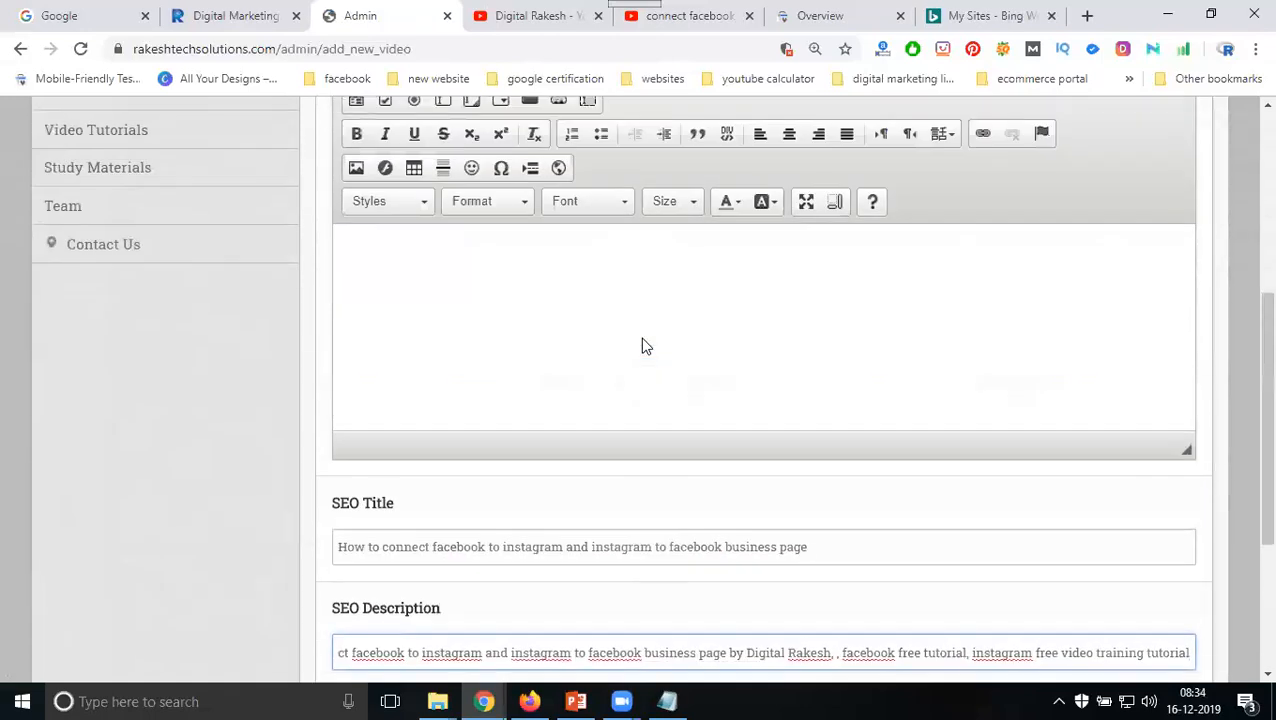
click(655, 15)
click(342, 46)
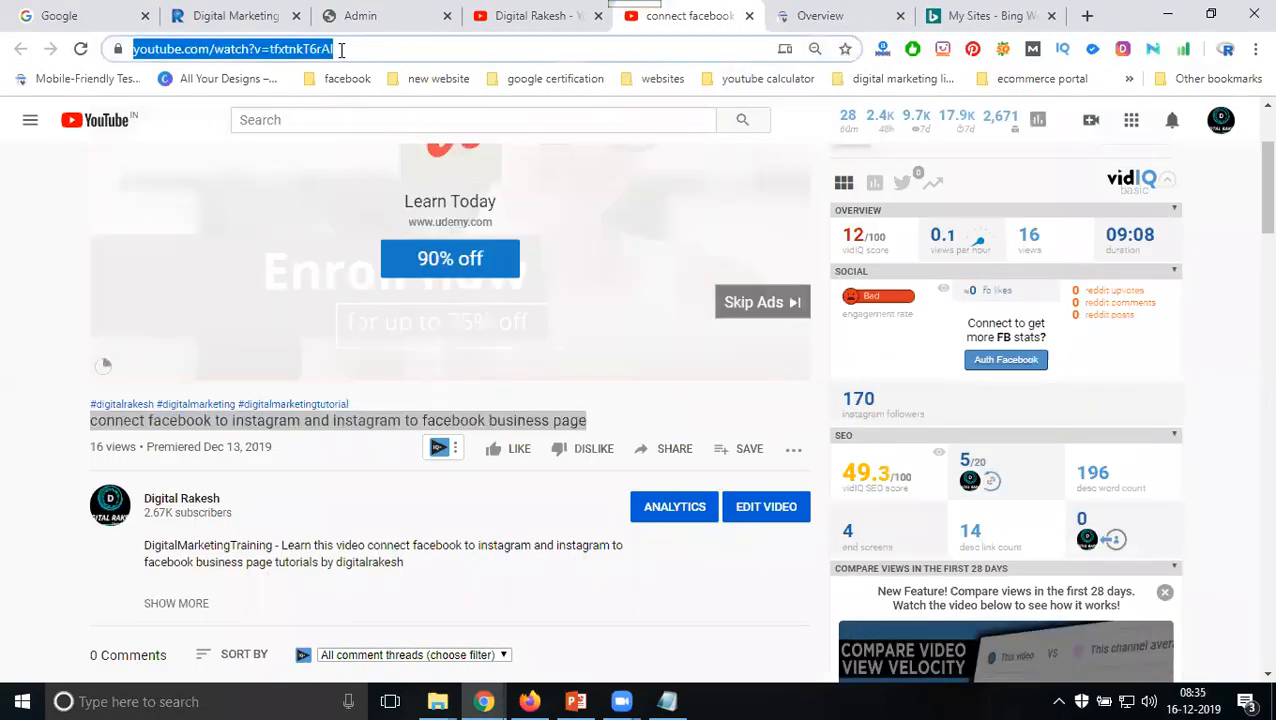
click(388, 12)
click(481, 238)
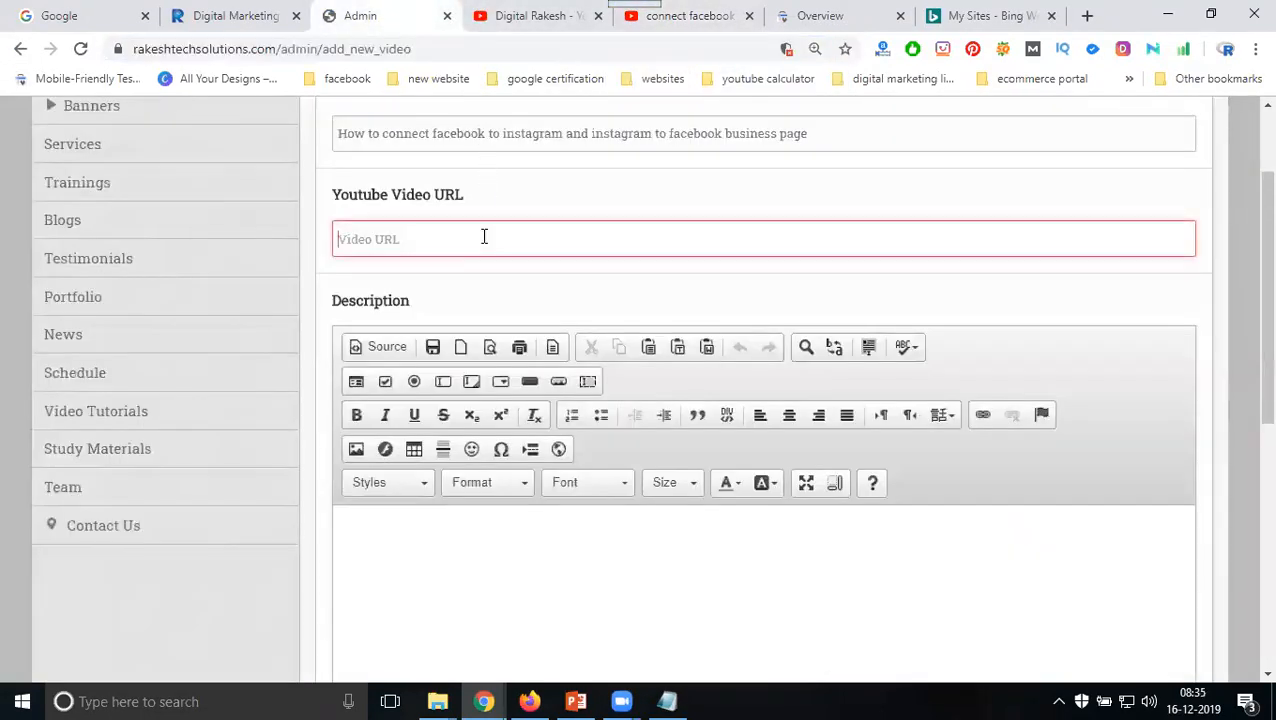
key(ctrl+v)
Step: Copy the video title into the description as its first line and leave a blank line below it
triple_click(540, 122)
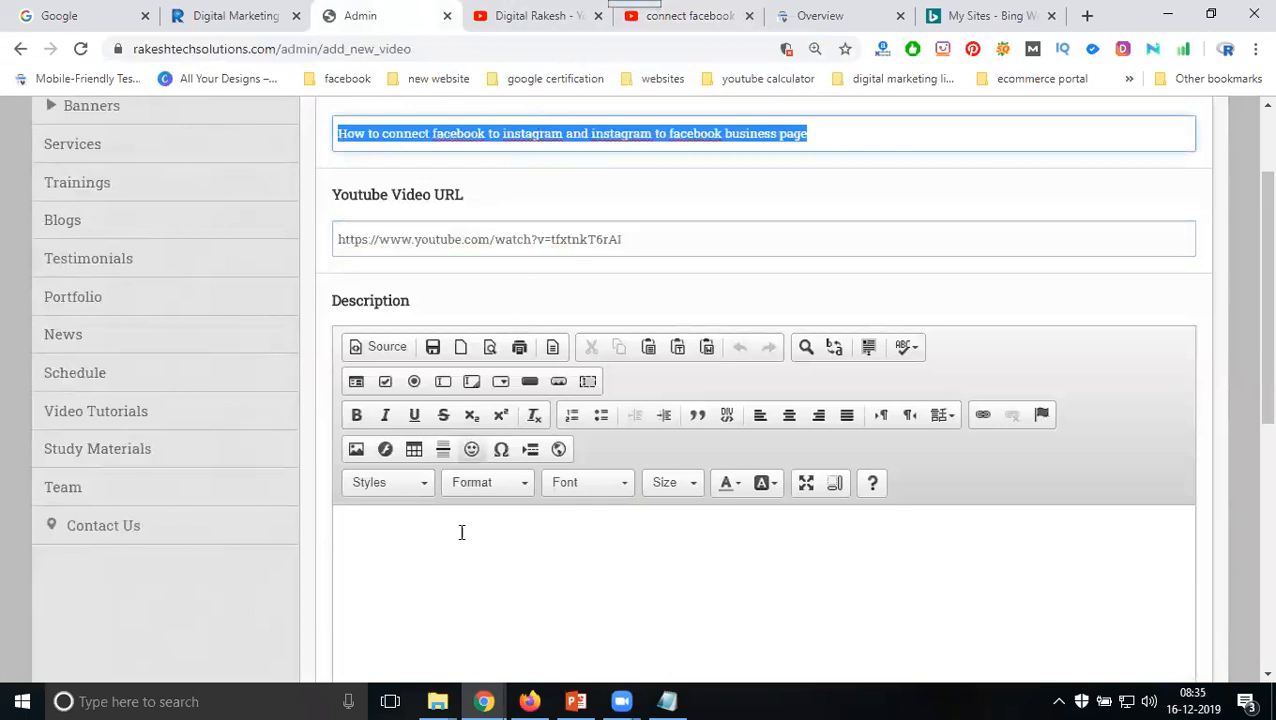
click(446, 541)
key(ctrl+v)
key(Return)
key(Return)
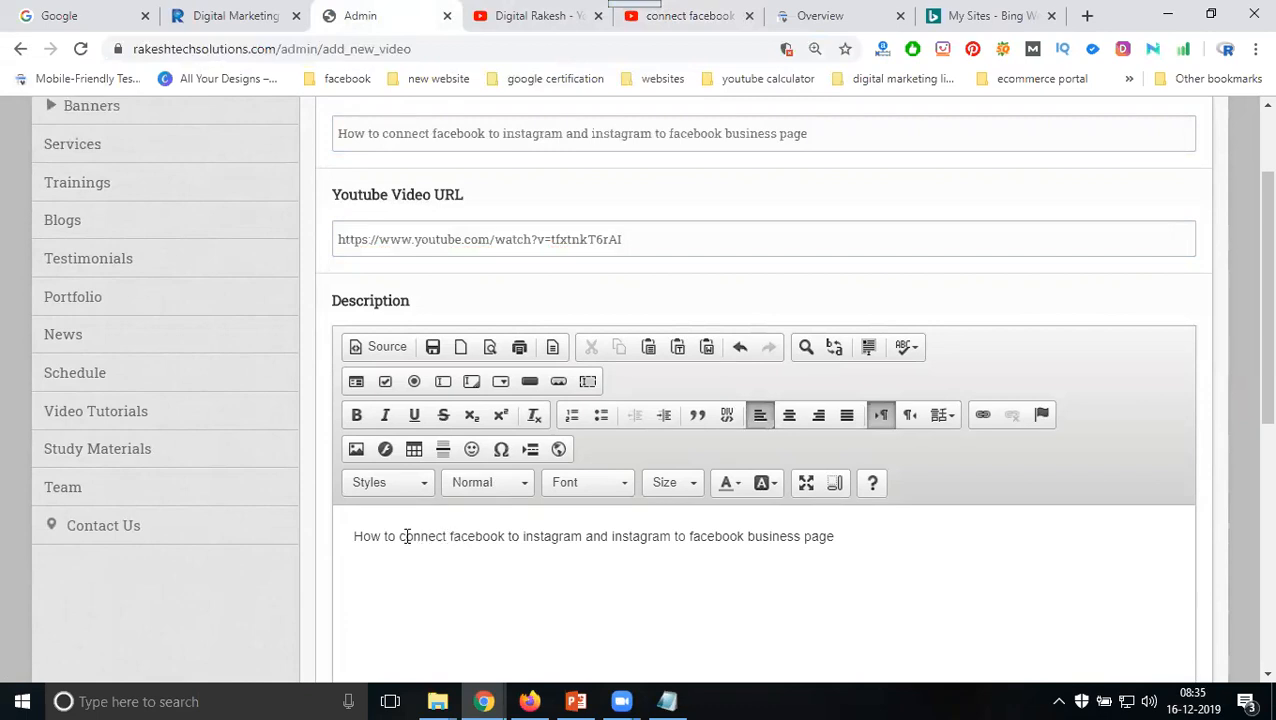
Step: Add the description line "connect facebook to instagram using facebook page setting --> instagram to connect", reusing the phrase from the title line
drag(399, 536, 583, 536)
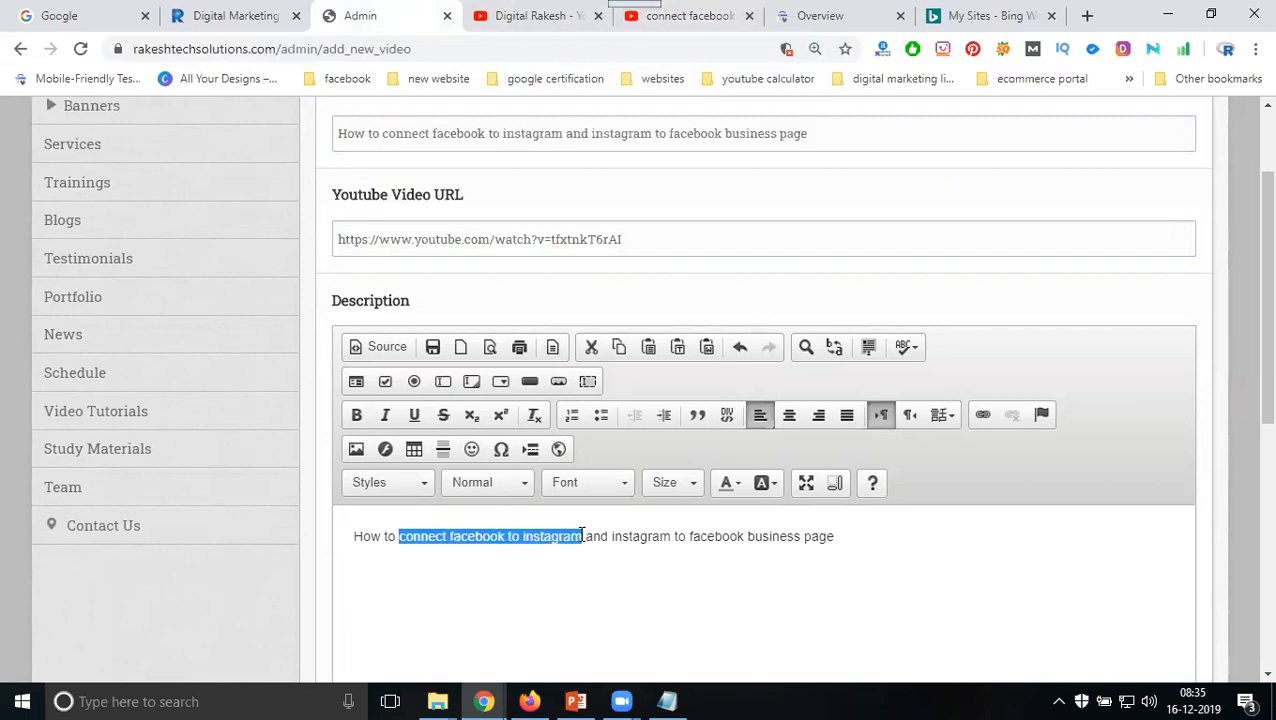
scroll(478, 470, down, 2)
click(396, 408)
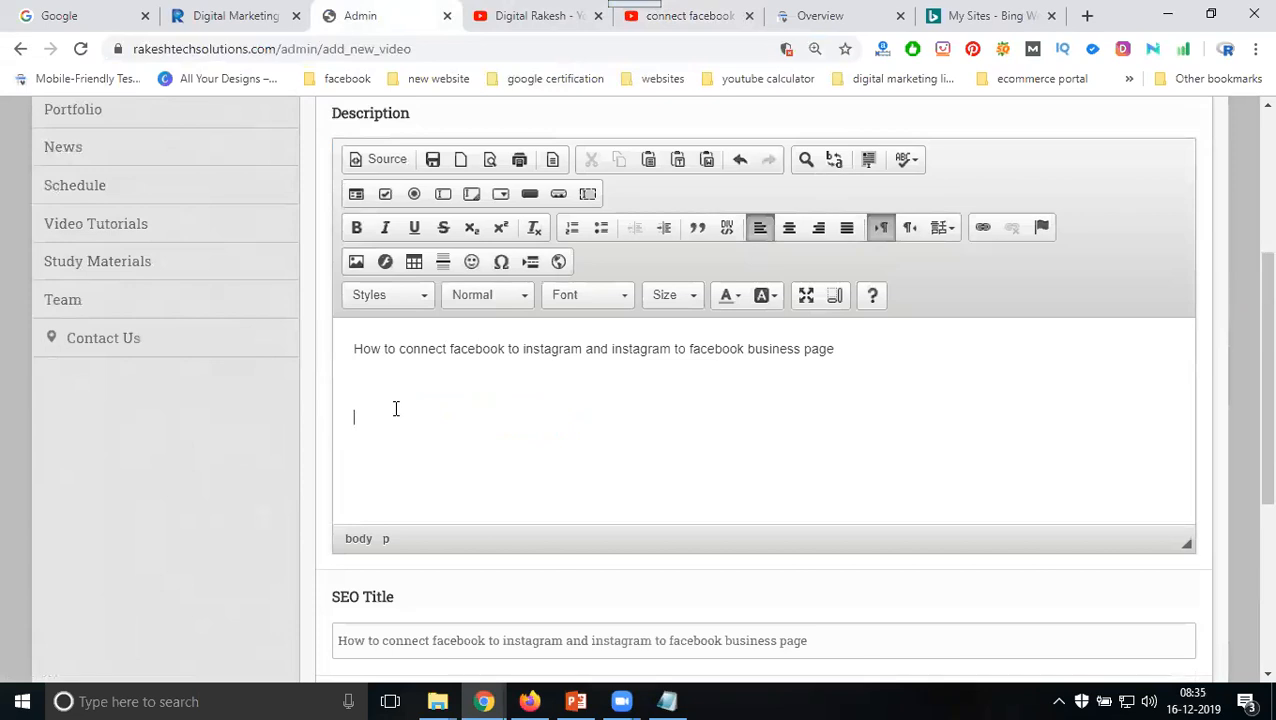
key(ctrl+v)
text(usin)
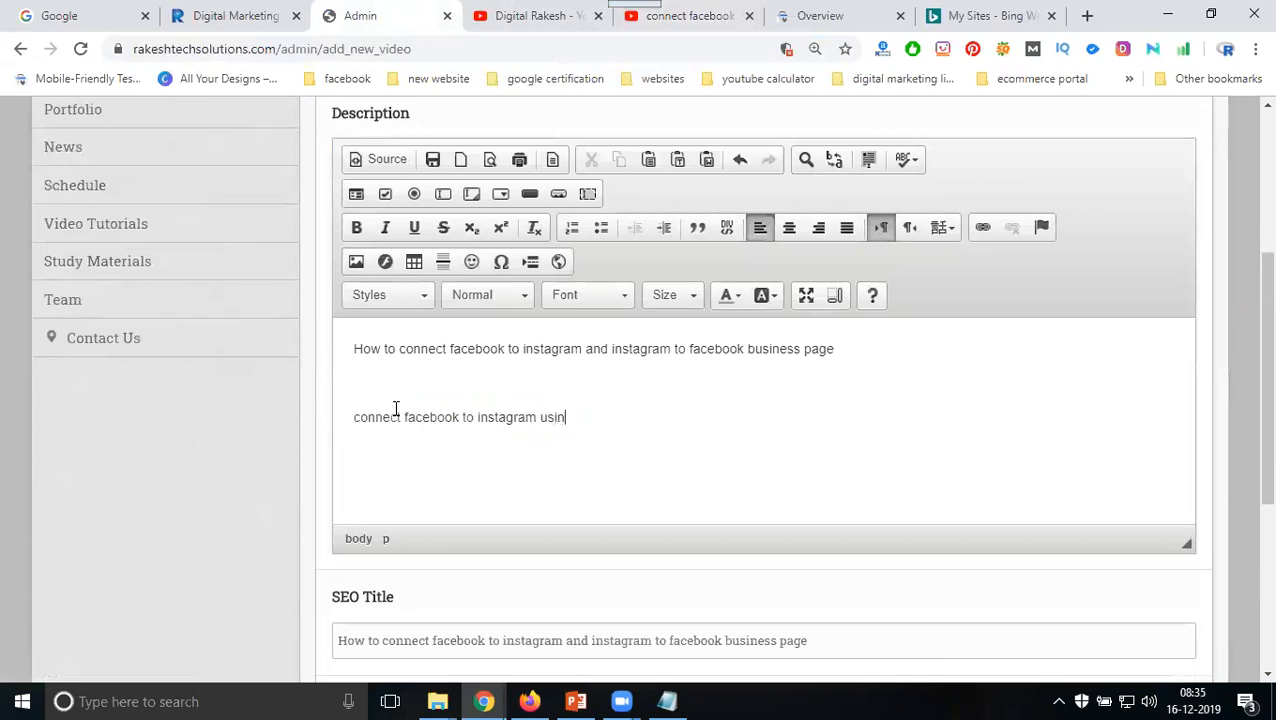
text(g facebook page setting --> p)
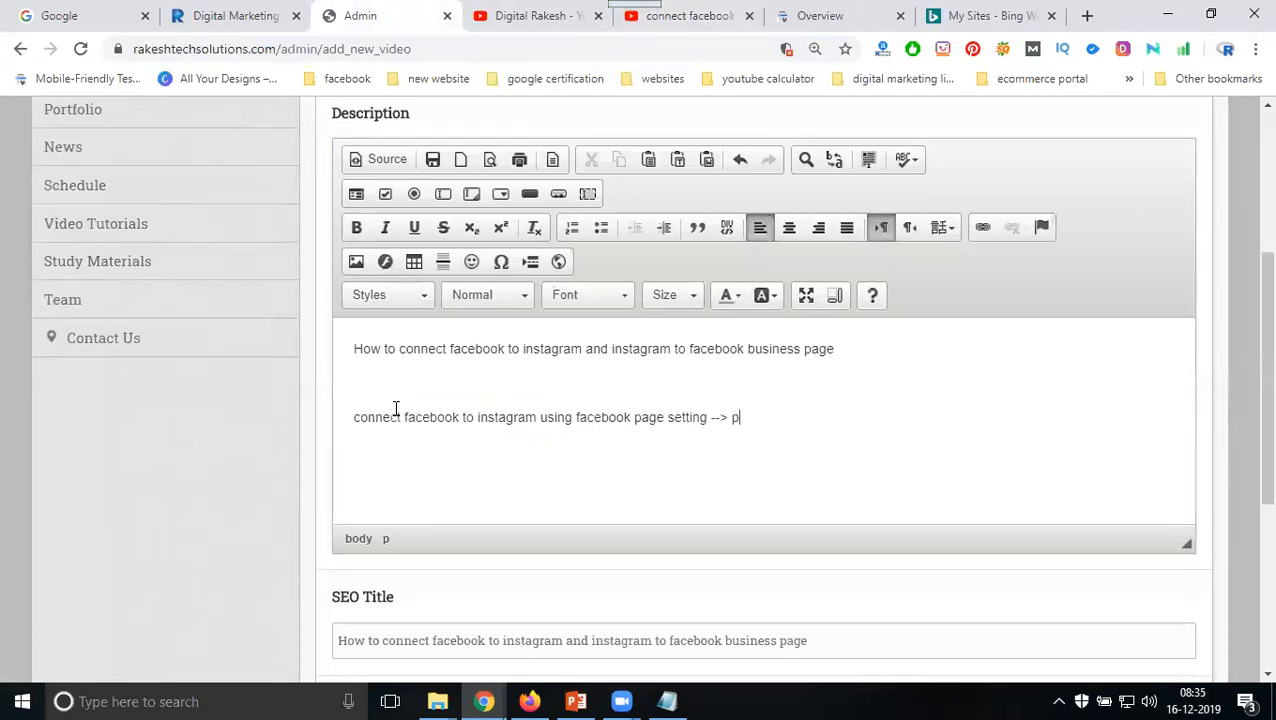
key(BackSpace)
text(instagram to connect)
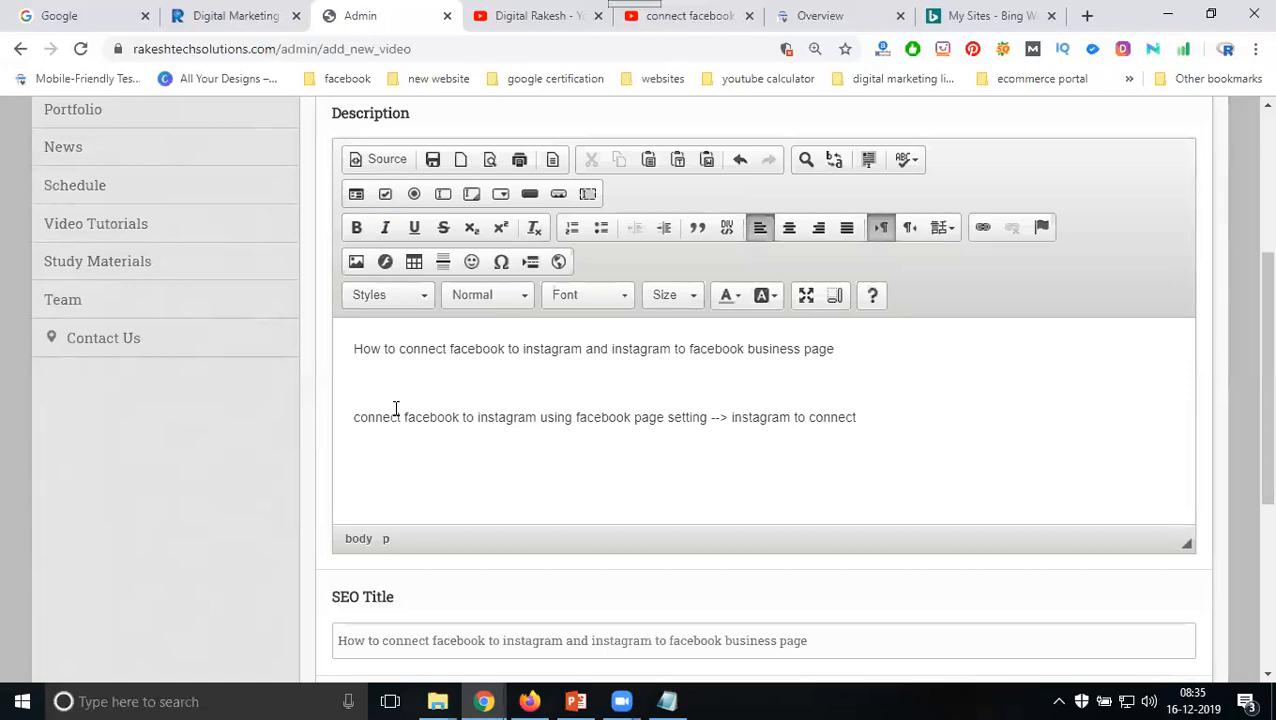
Step: Add the description line "instagram to facebook business page - facebook creator studio", reusing the end of the title line
text(ns)
drag(906, 347, 614, 348)
key(ctrl+c)
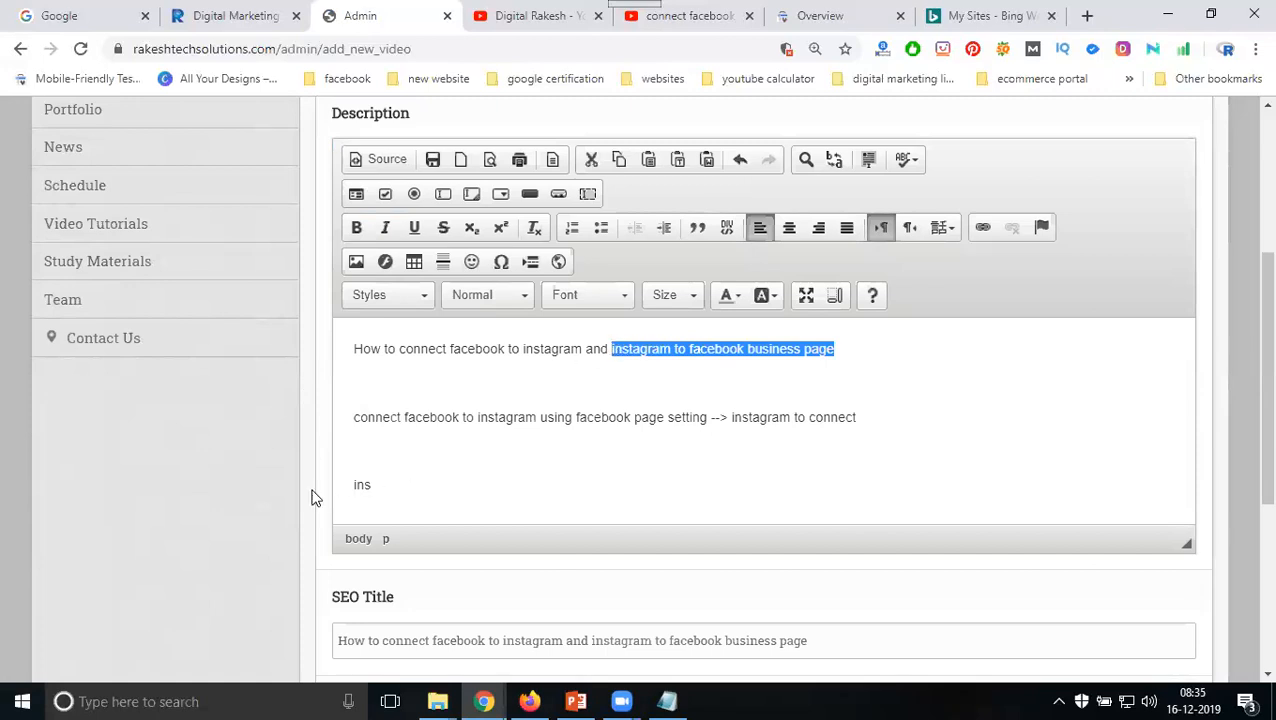
double_click(362, 484)
key(ctrl+v)
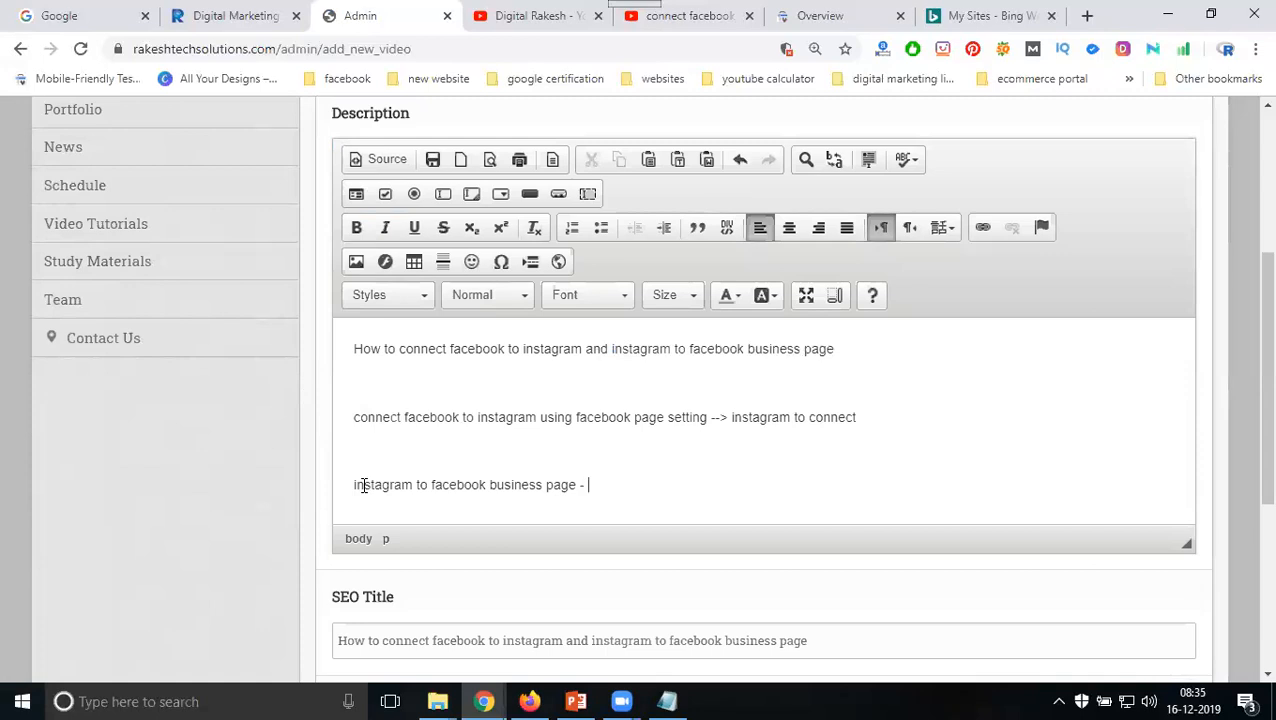
text(-  facebook creator studio)
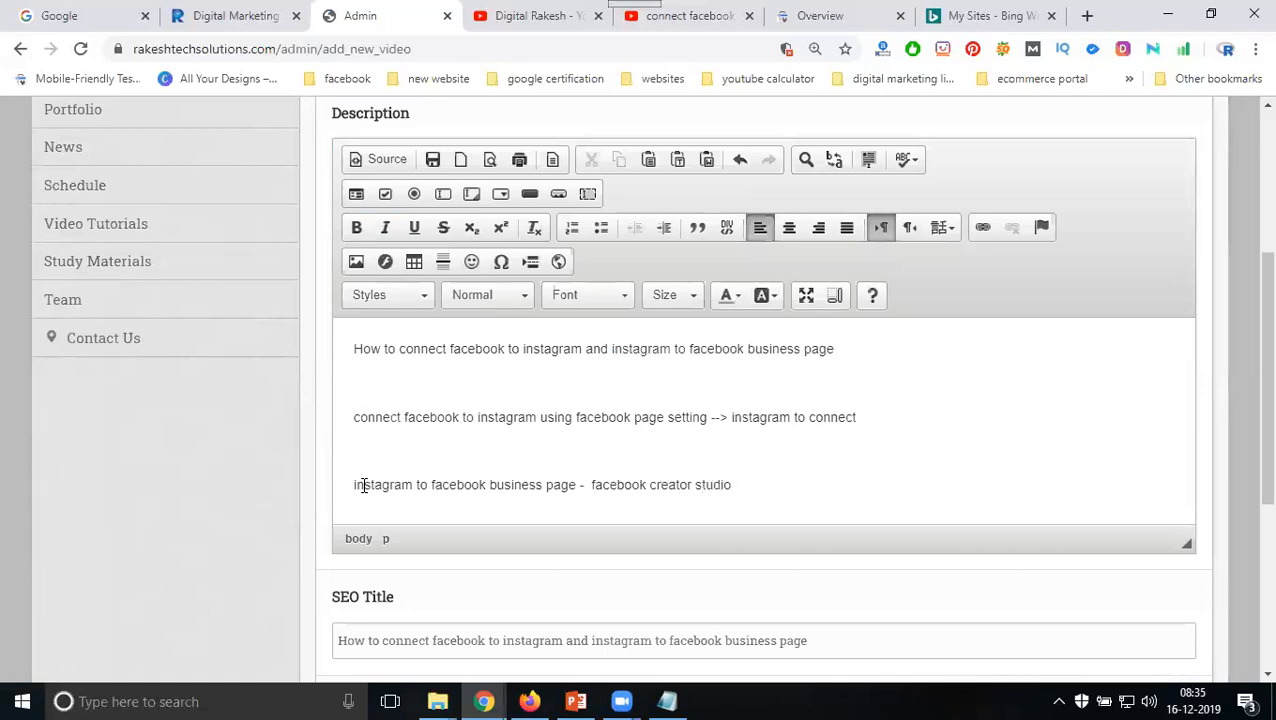
Step: Add the closing description line "Watch Video Link Here....." with an empty line below it
key(Return)
text(Watch)
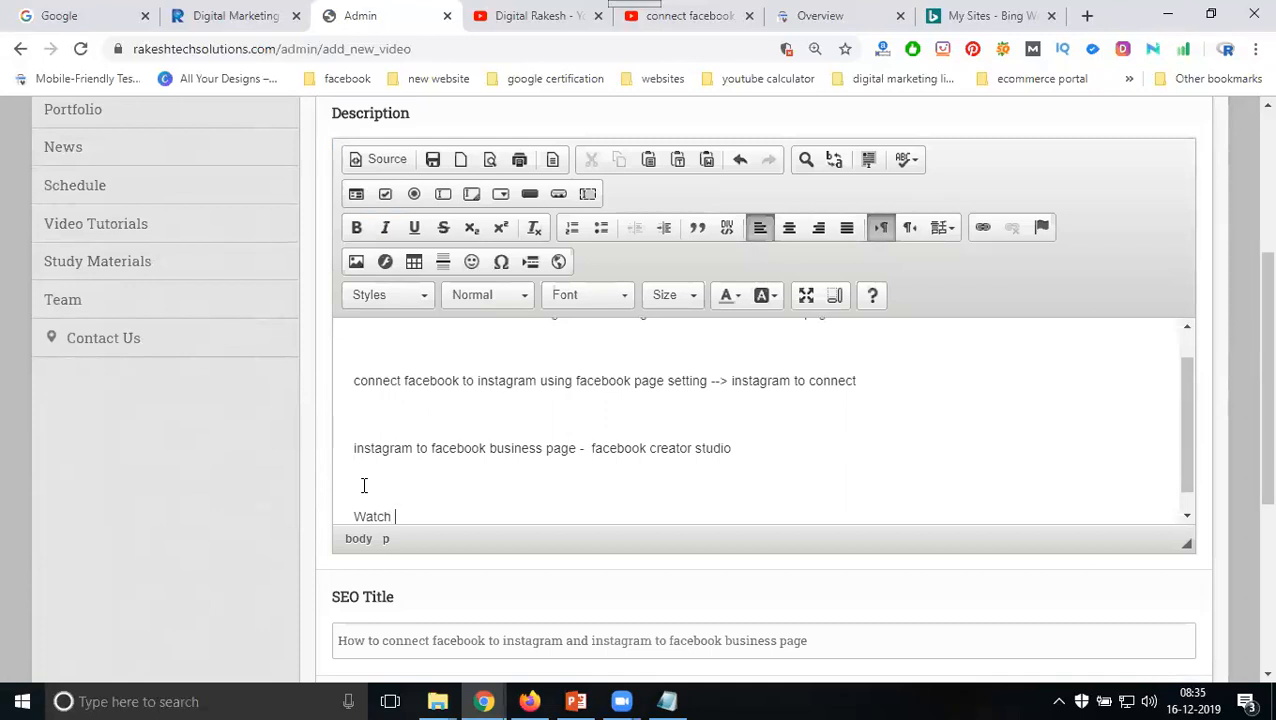
text( Video LInk Here.....)
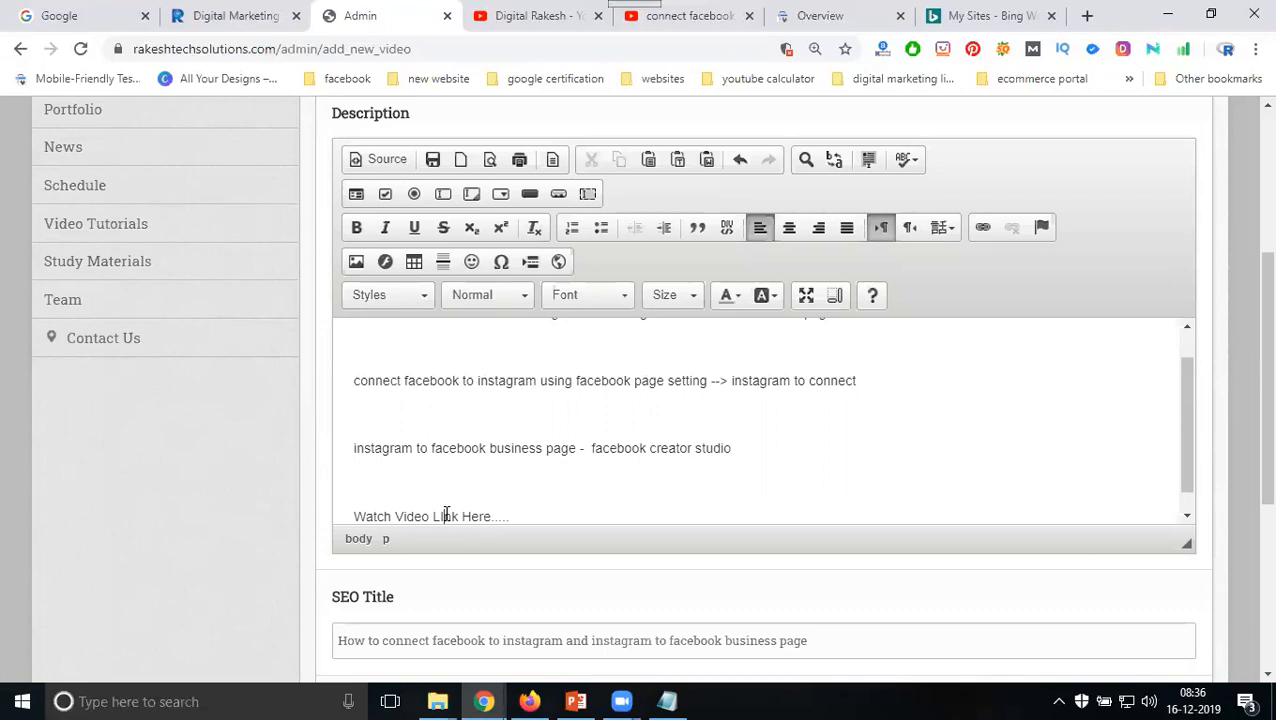
click(446, 516)
key(BackSpace)
text(i)
scroll(576, 505, down, 1)
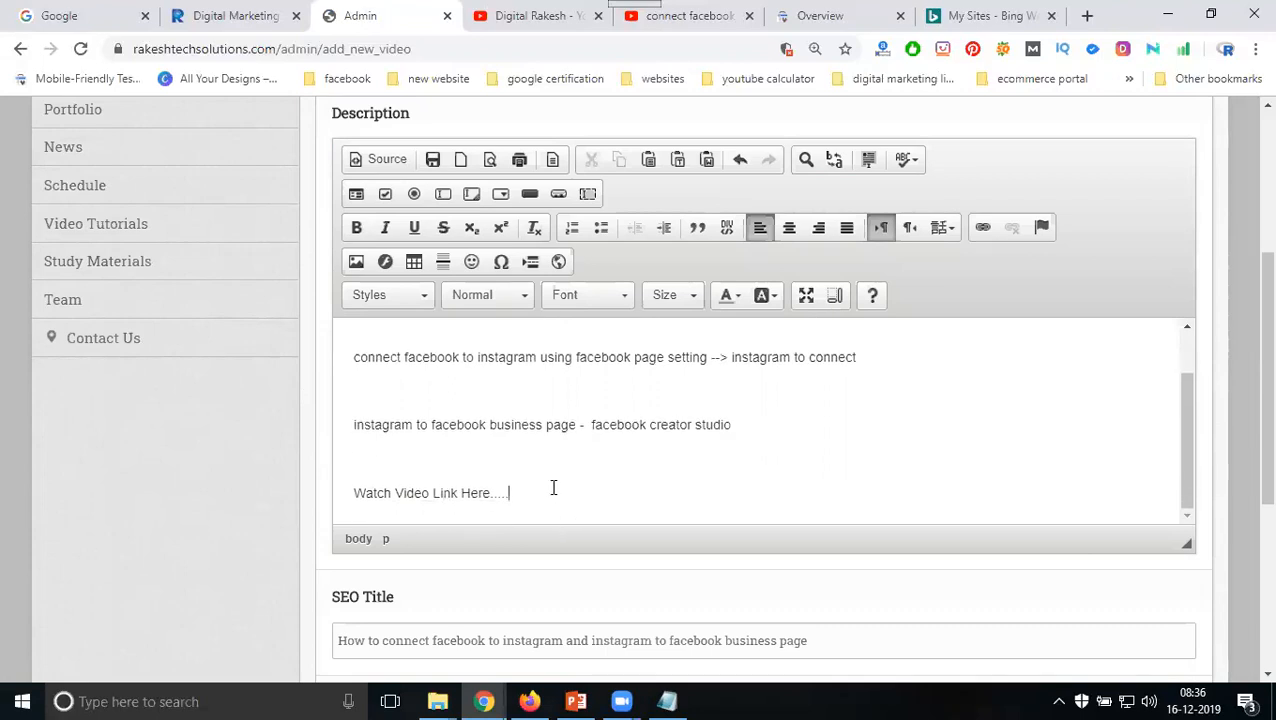
key(Return)
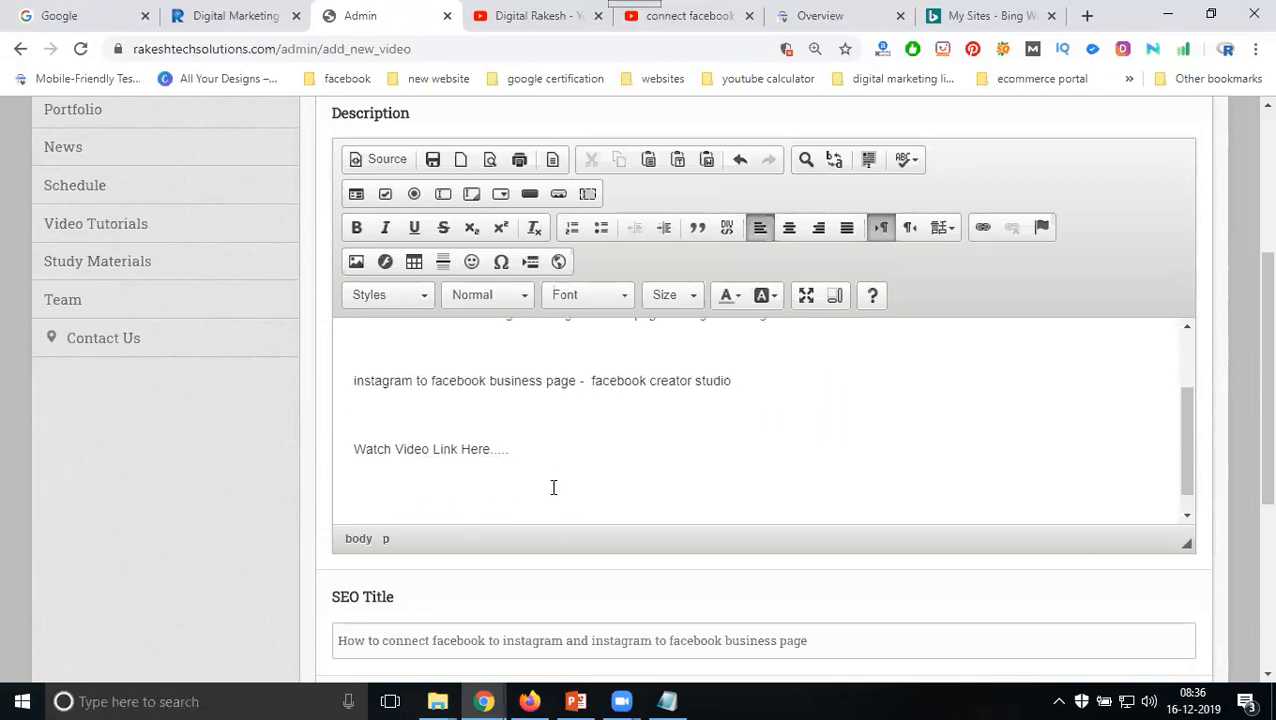
Step: Shorten the closing description line to "Watch Video Here....." and submit the new video entry
double_click(446, 445)
key(Delete)
scroll(359, 507, down, 1)
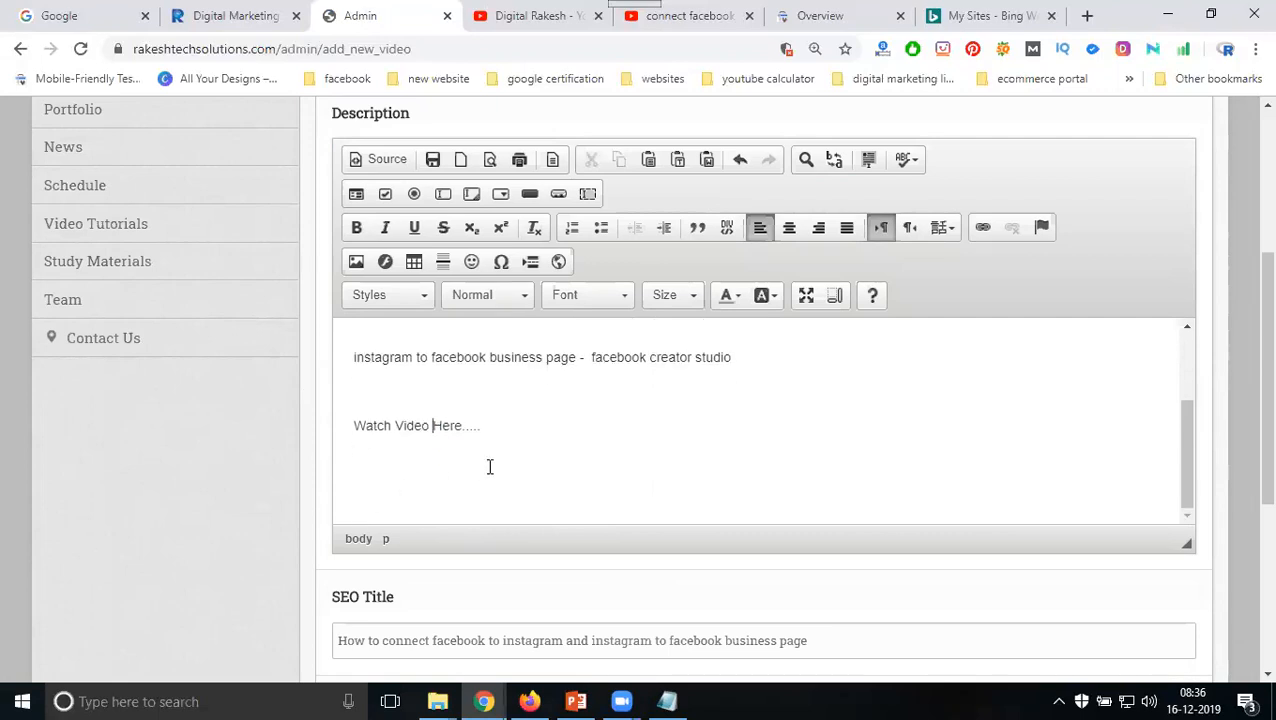
scroll(527, 464, down, 3)
click(374, 640)
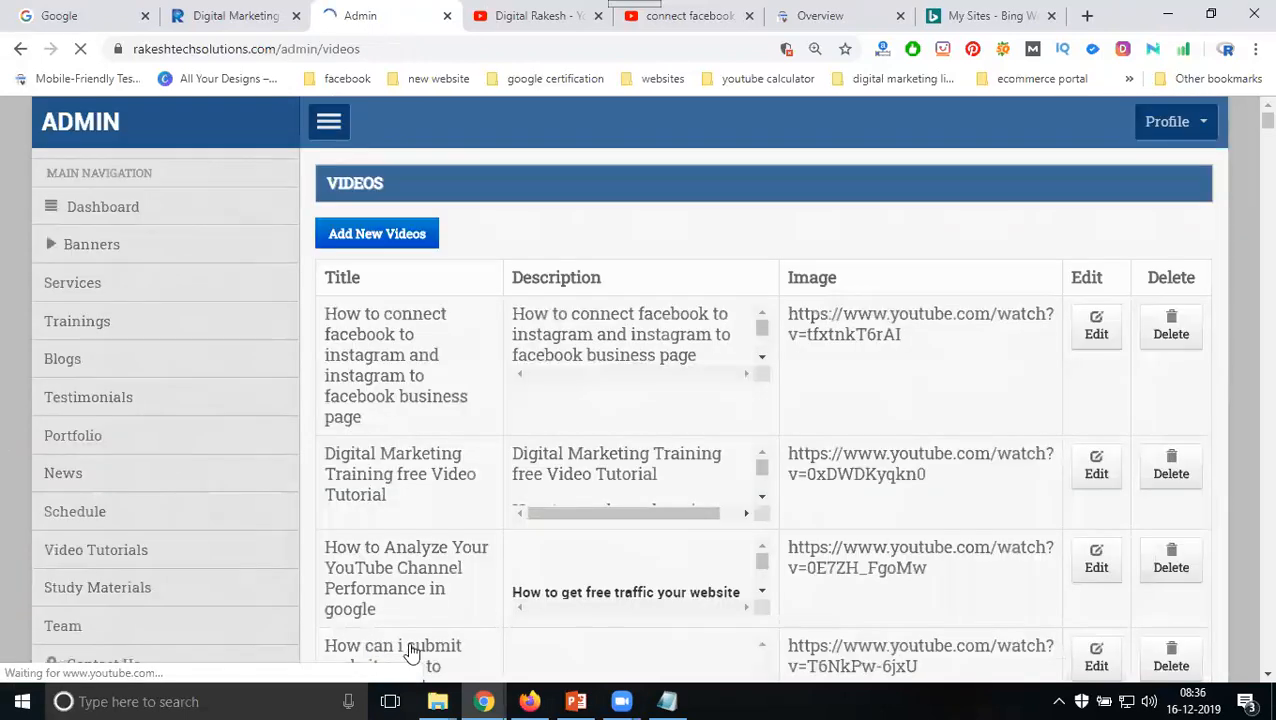
Step: Open the page of the new Facebook-to-Instagram video from the Video Tutorials section of the public website
click(228, 15)
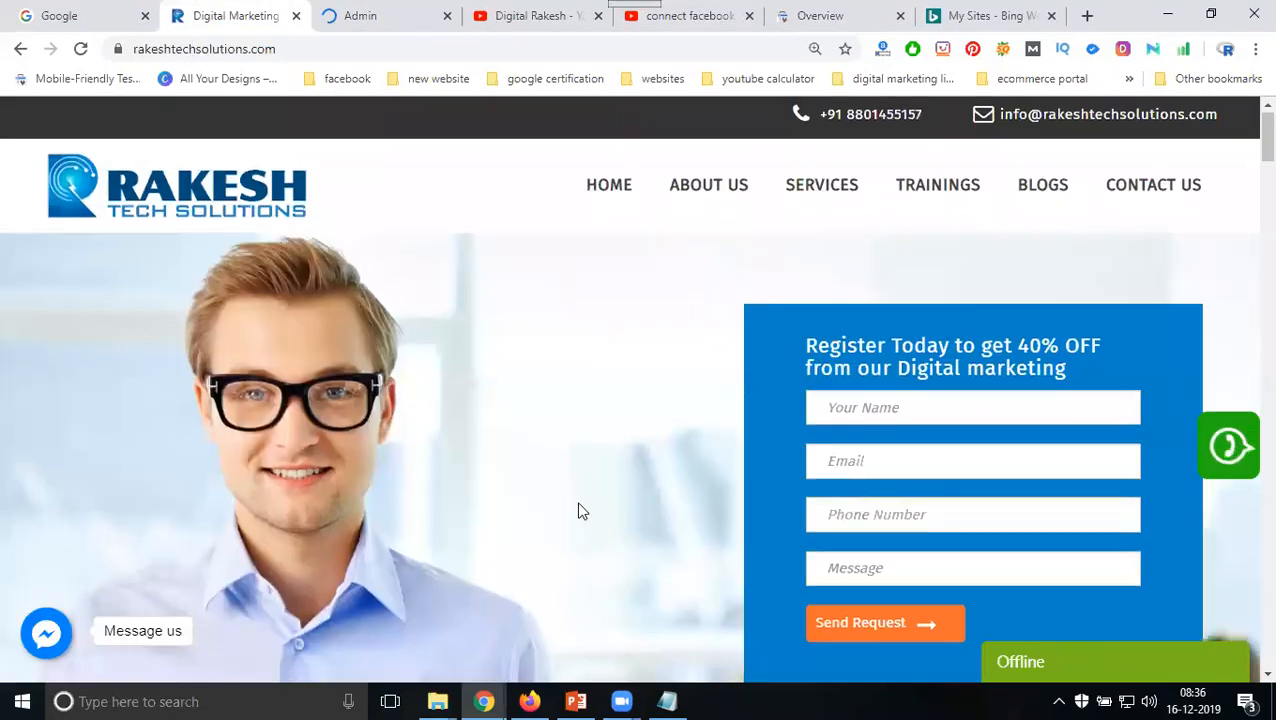
scroll(578, 507, down, 10)
scroll(578, 507, down, 15)
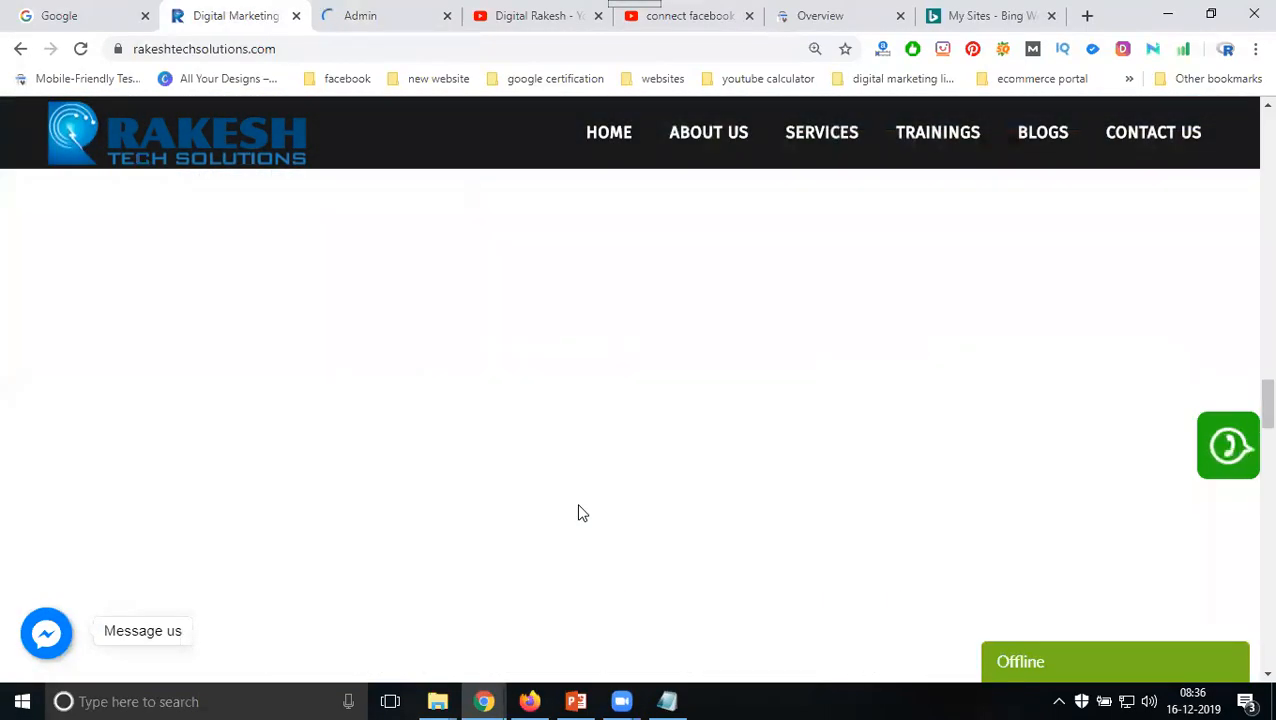
scroll(578, 506, down, 3)
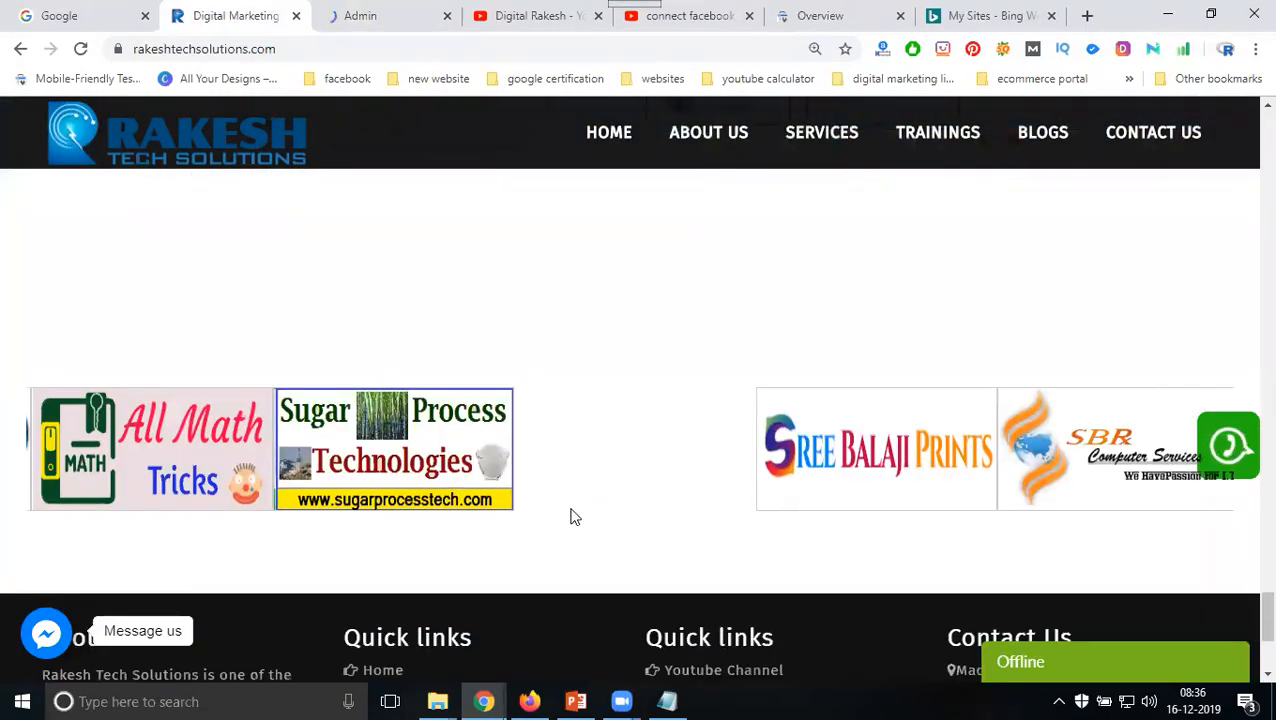
scroll(751, 617, down, 3)
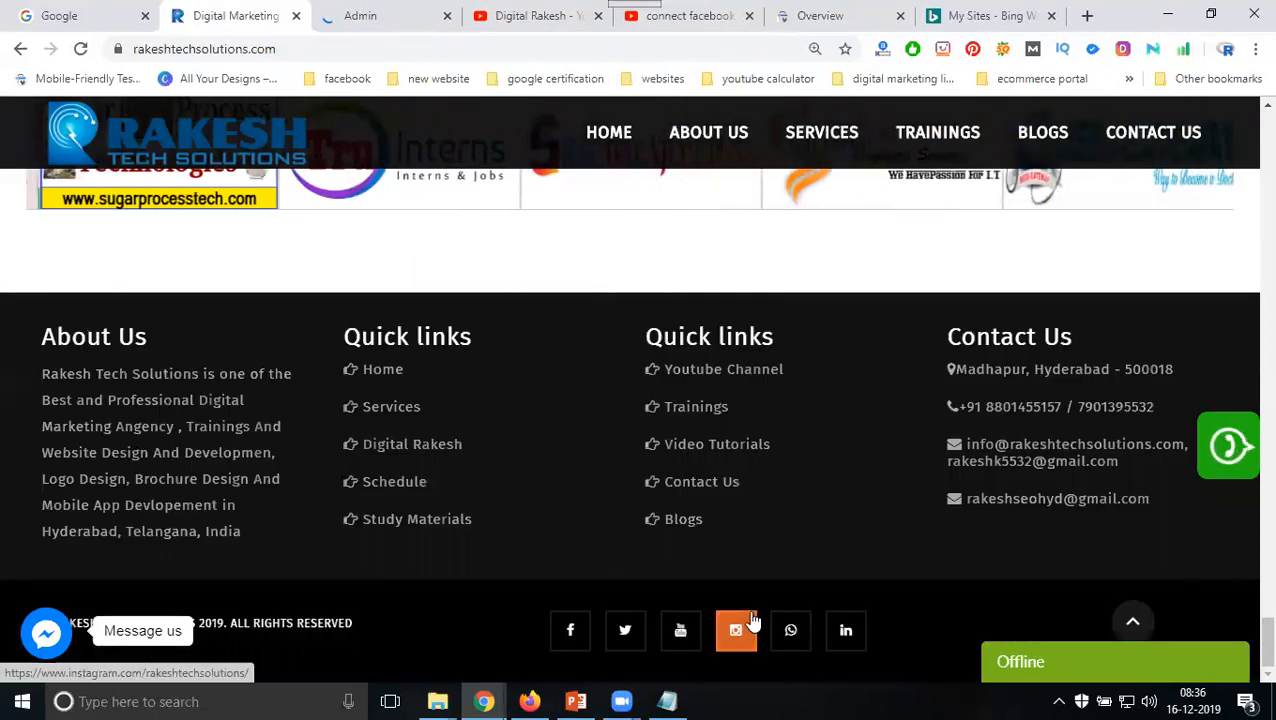
click(687, 449)
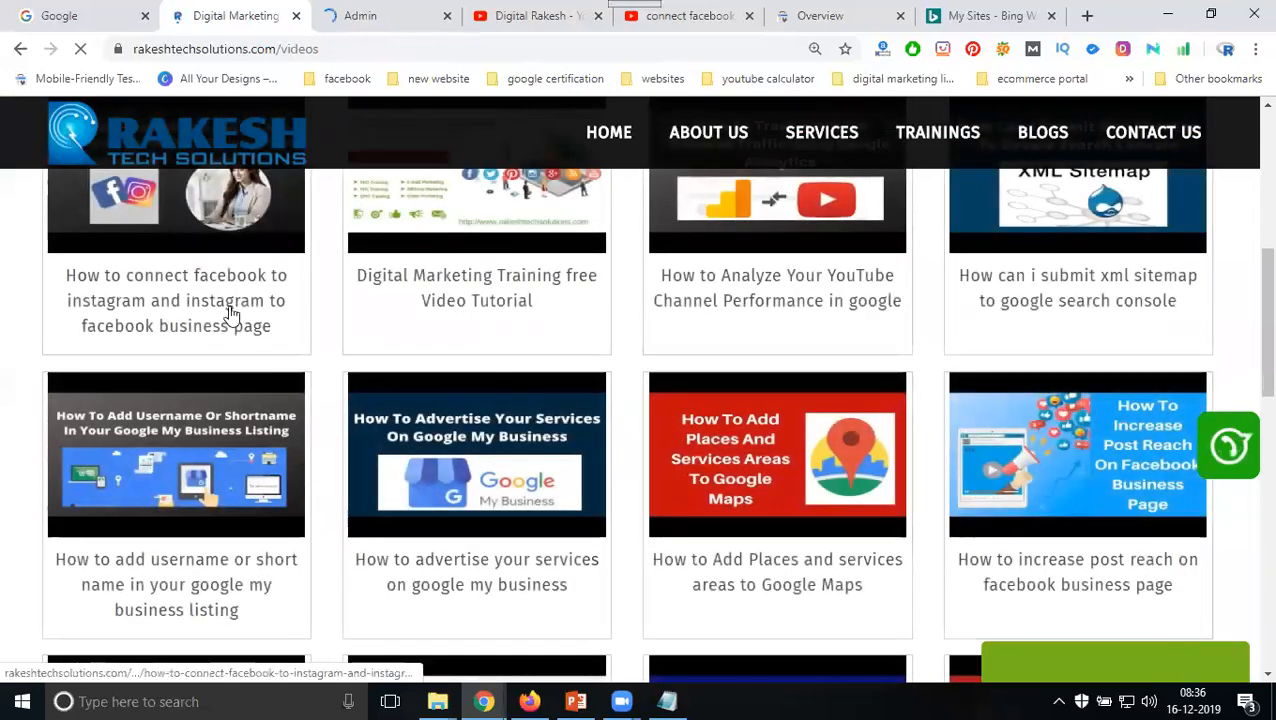
click(214, 306)
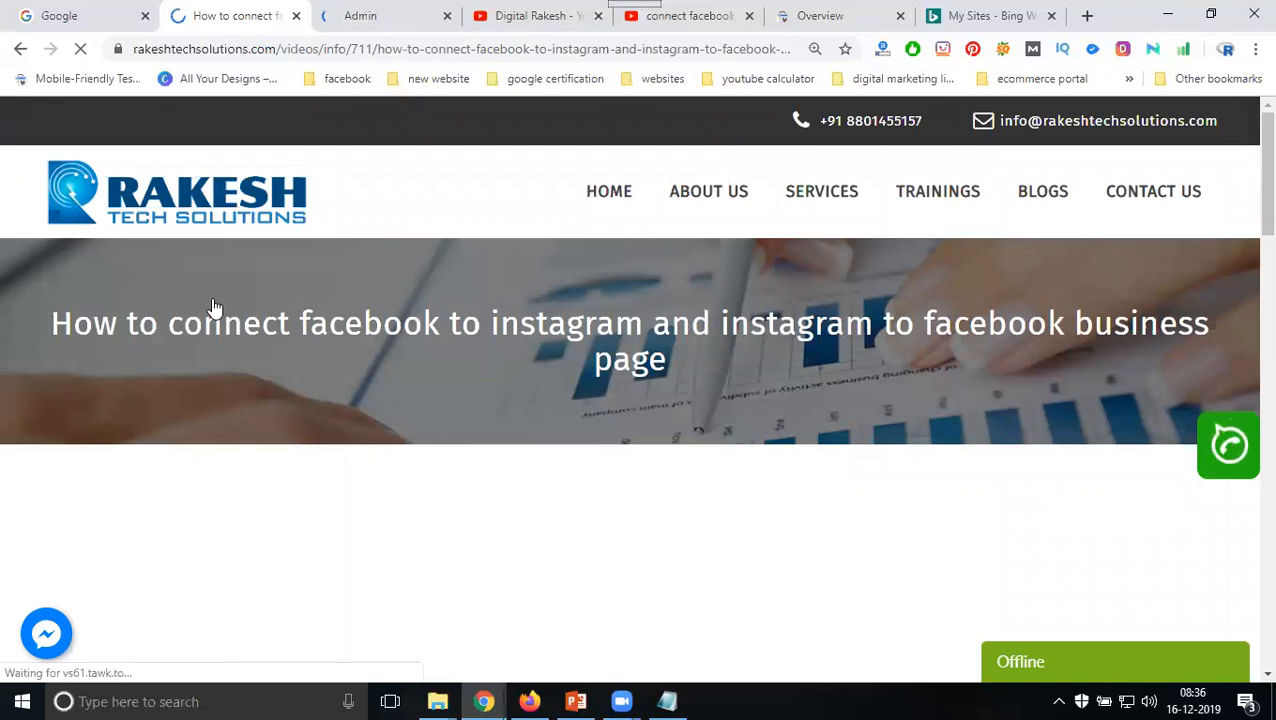
Step: Copy the new video page's address and search Google for it
click(467, 51)
click(95, 12)
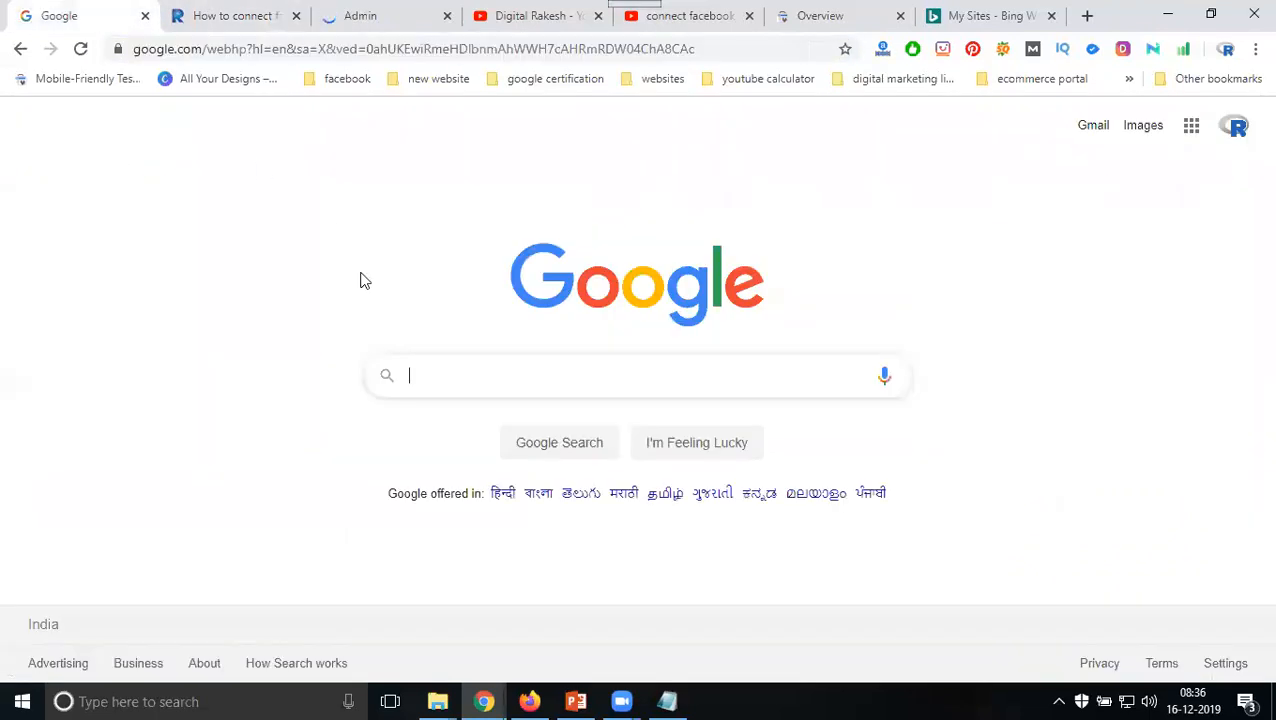
text(ect-facebook-to-instagram-and-instagram-to-facebook-business-page)
key(Return)
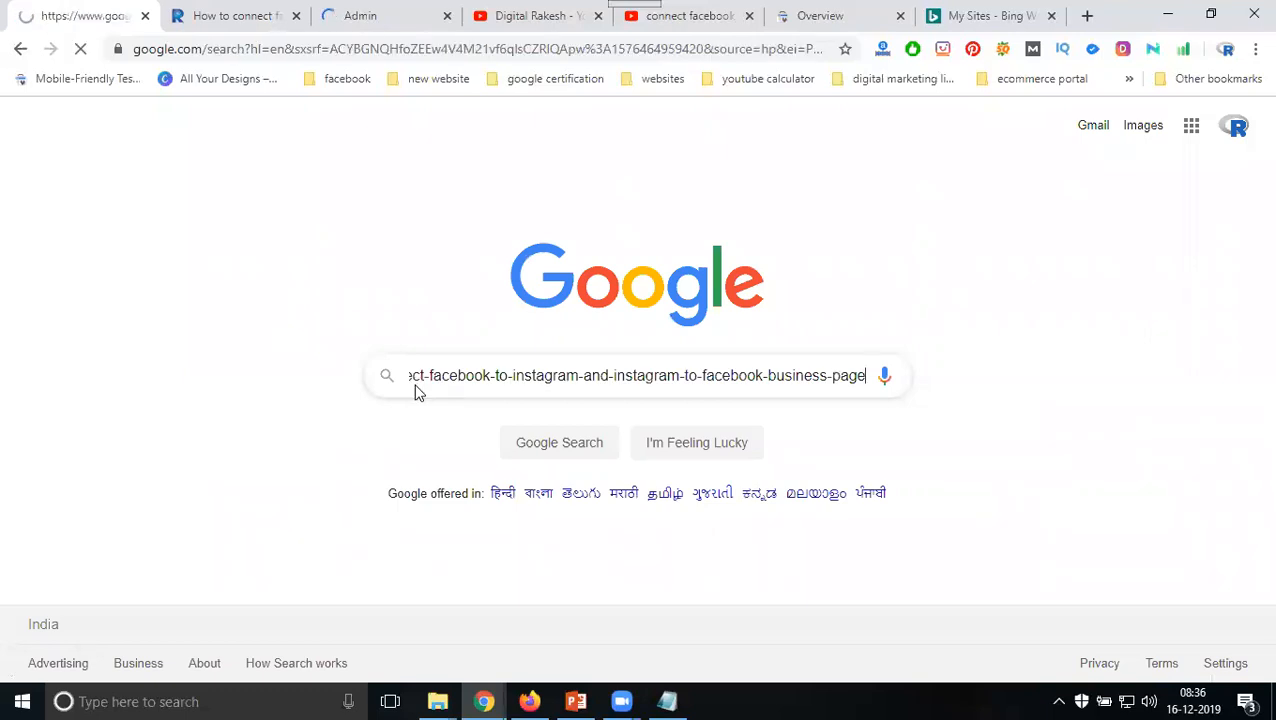
Step: Paste the new page's address into a blank Notepad document, maximise it and examine the full address
key(super+r)
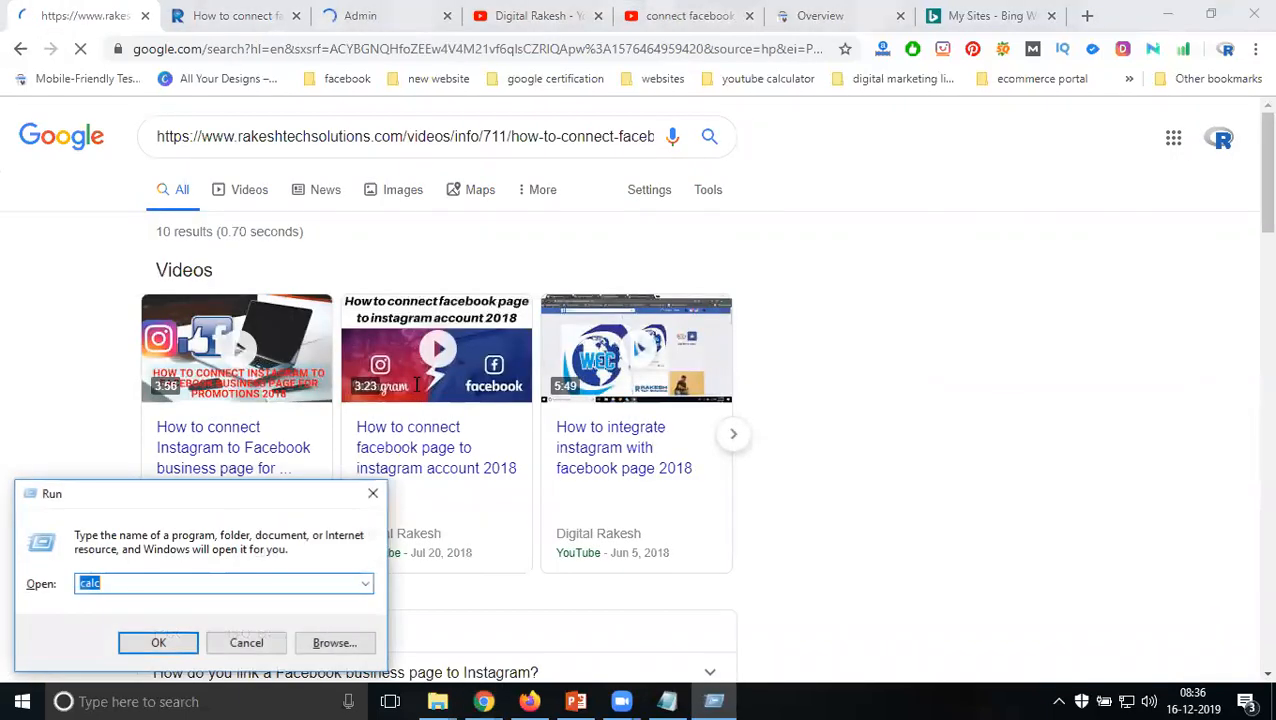
text(notepad)
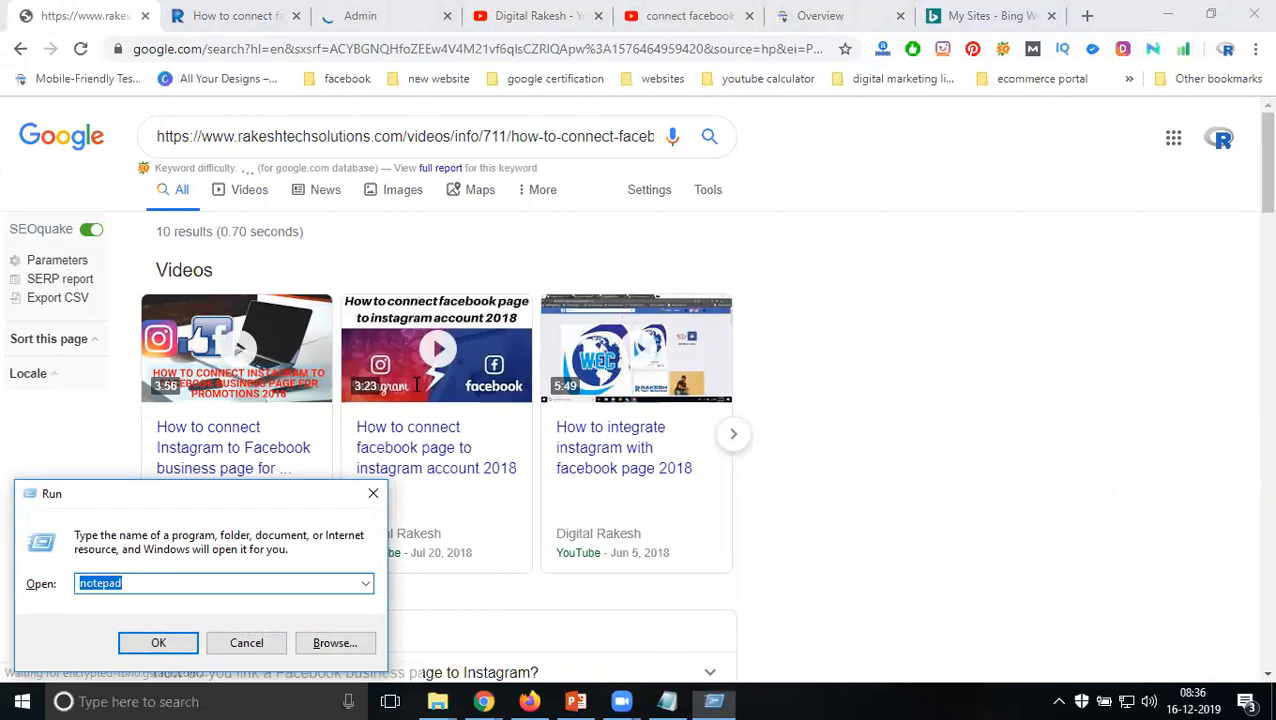
key(Return)
key(ctrl+v)
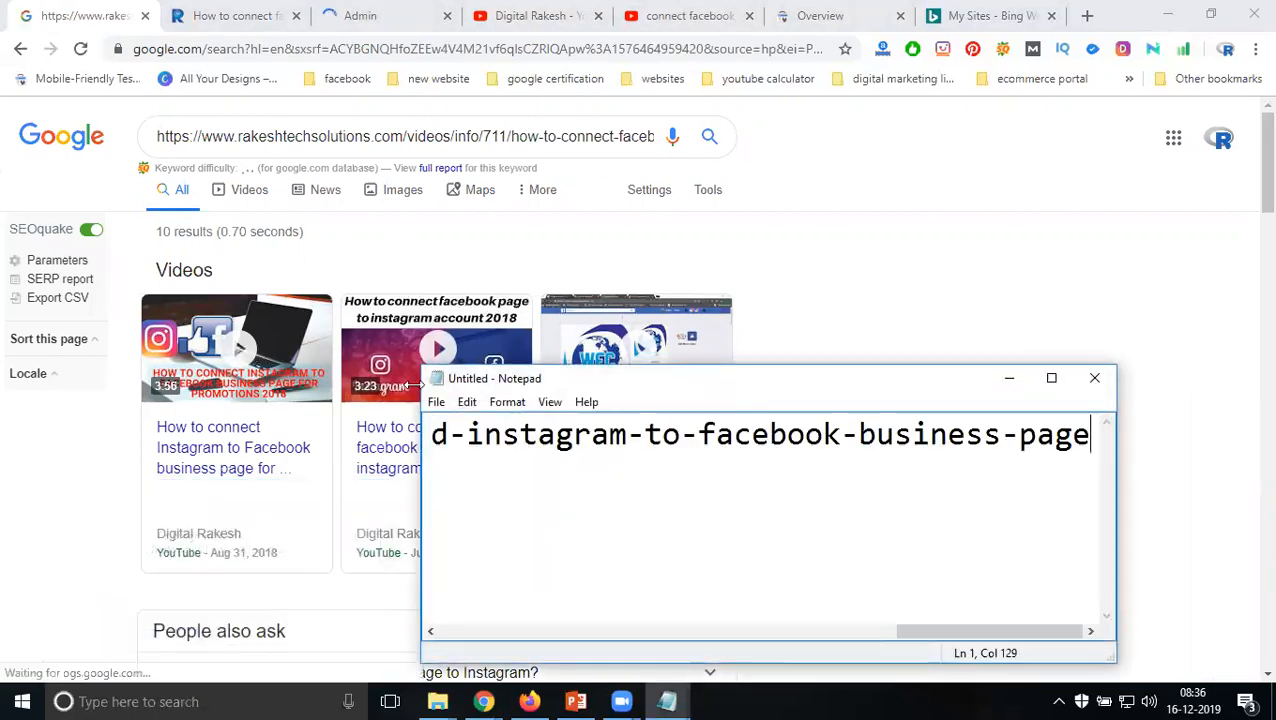
click(1051, 380)
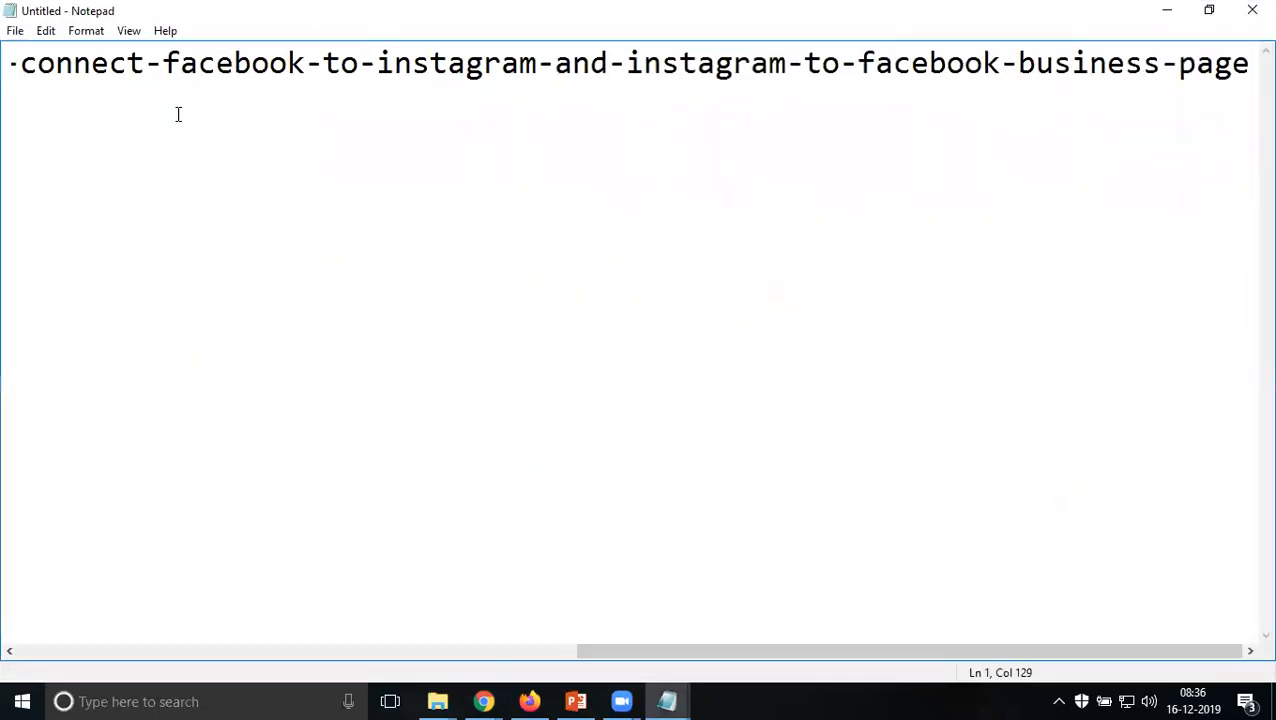
drag(592, 649, 340, 594)
drag(437, 63, 1255, 95)
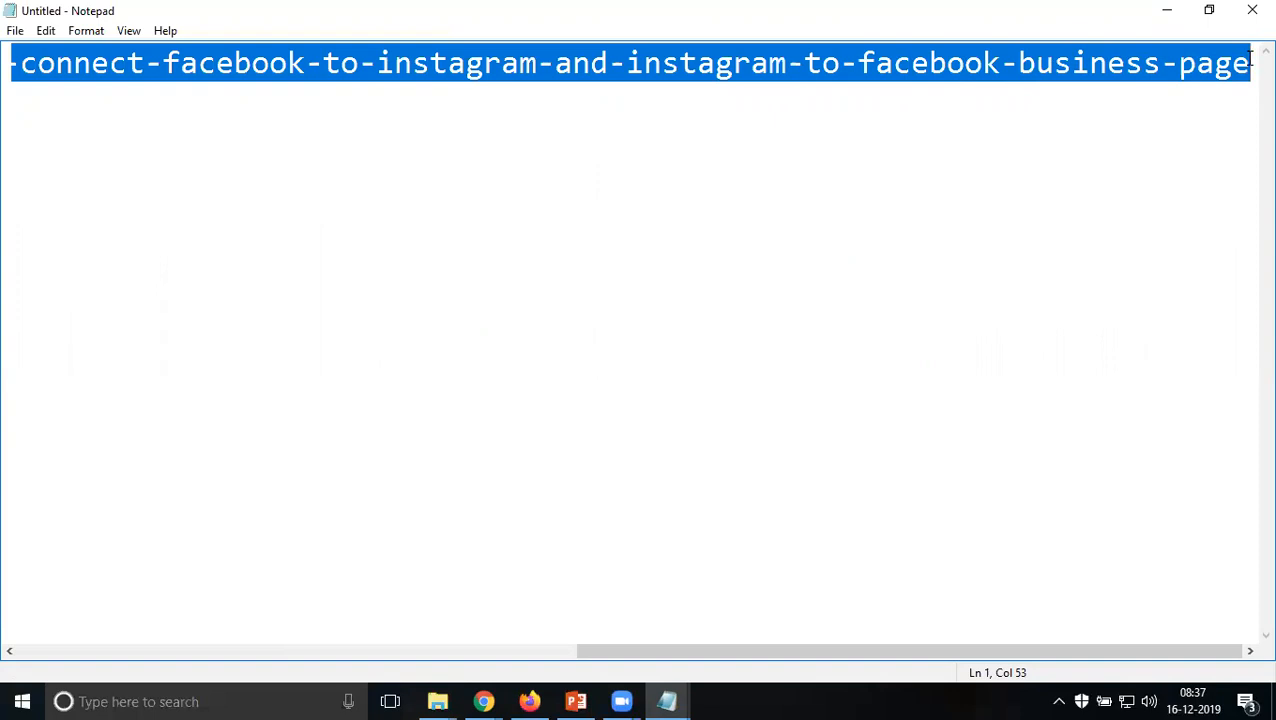
Step: Return to the Google results and check whether the new video page is listed
click(1150, 20)
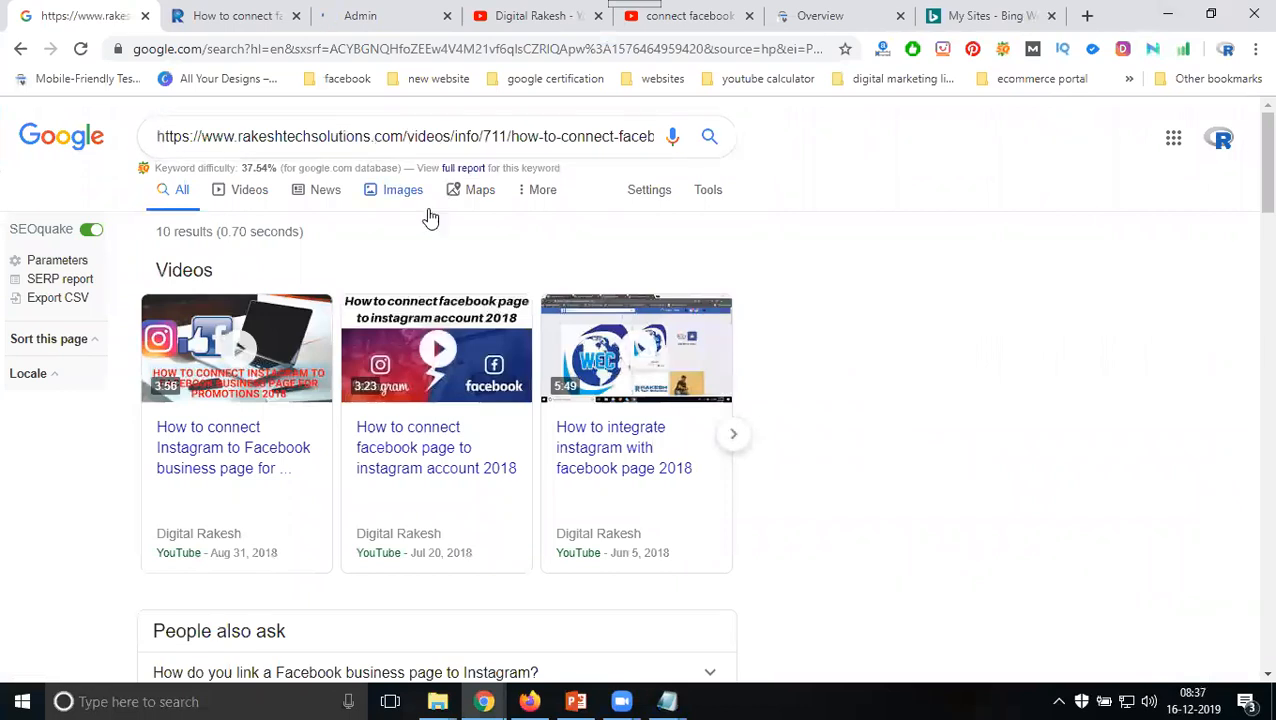
scroll(427, 216, down, 3)
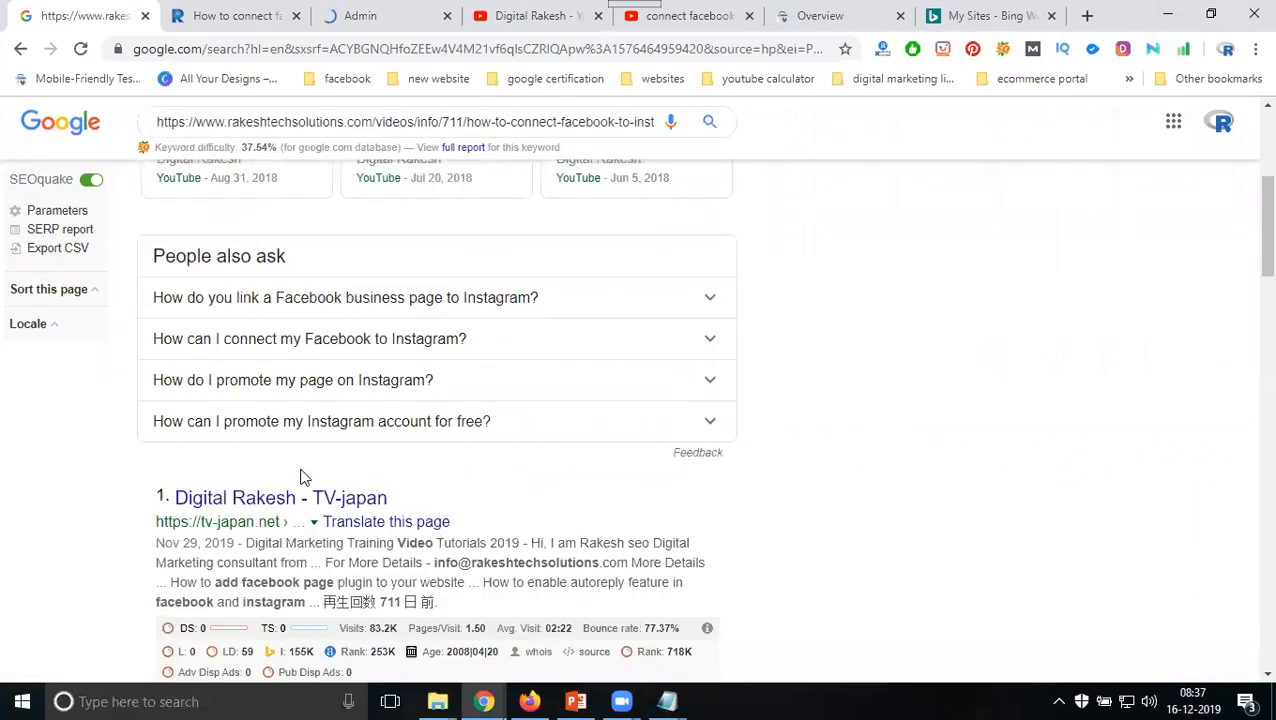
scroll(304, 477, down, 2)
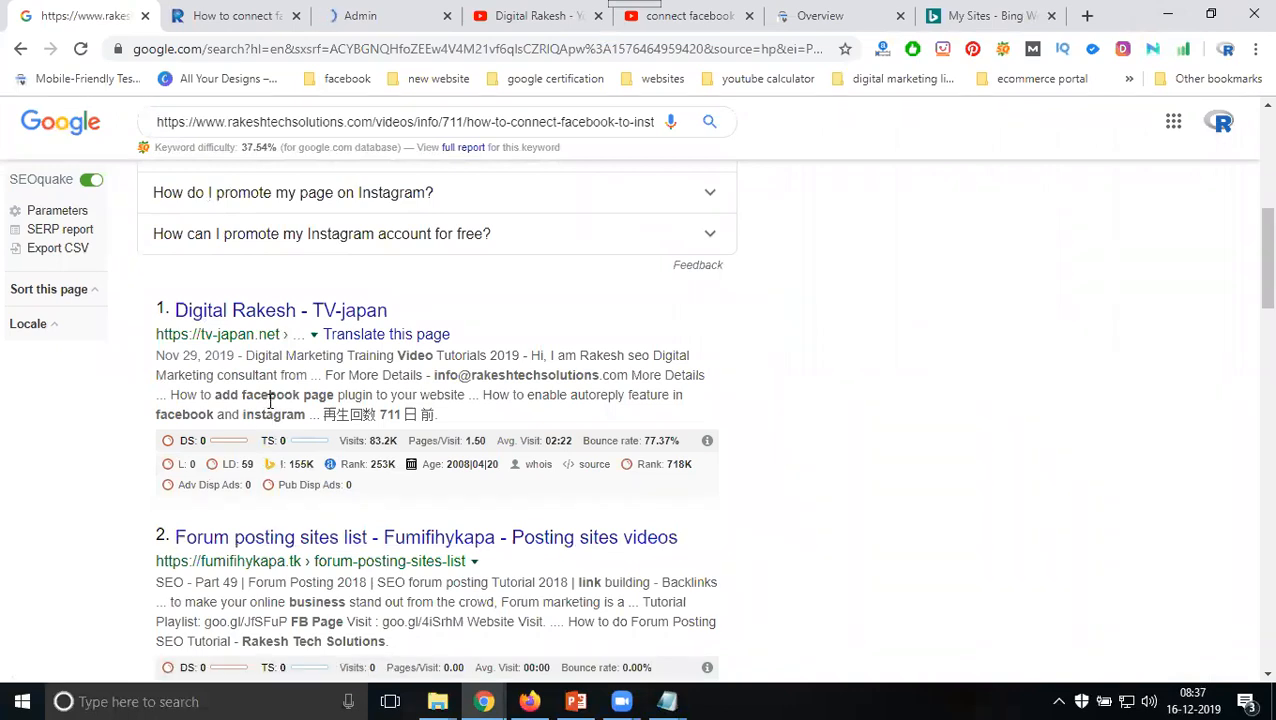
Step: Inspect the new video page's address in Google Search Console and request its indexing
click(240, 15)
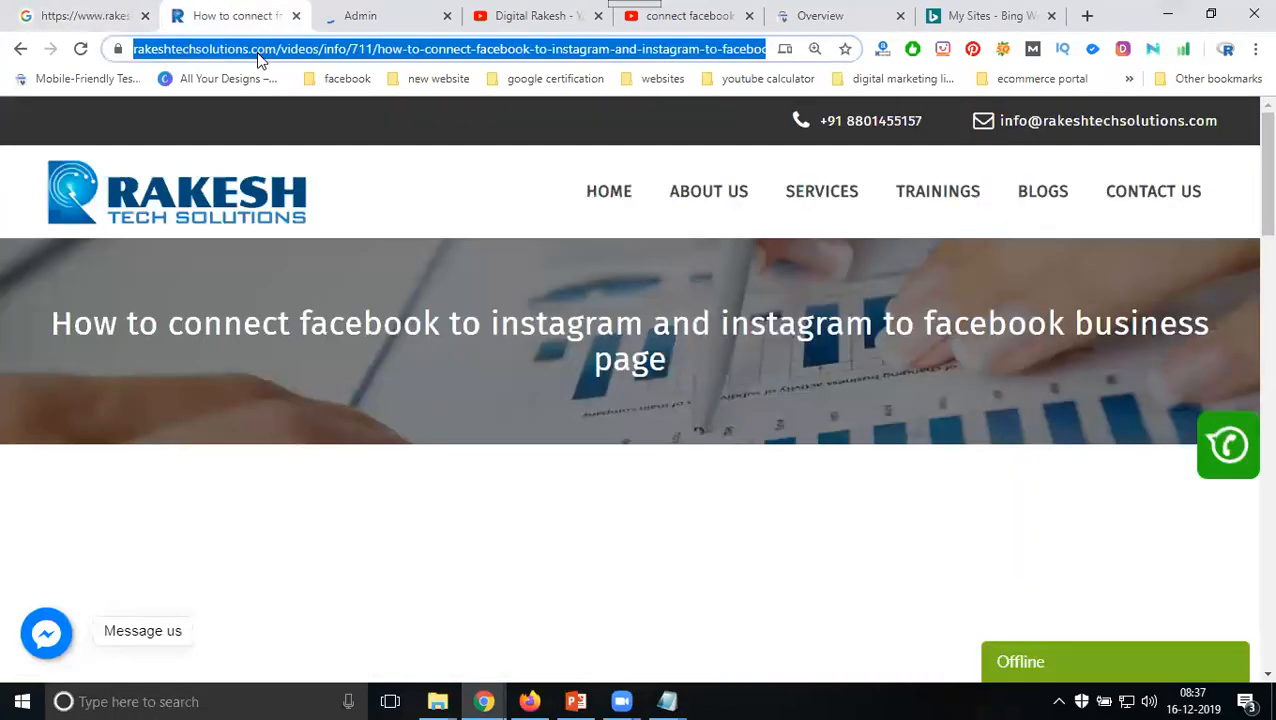
click(797, 16)
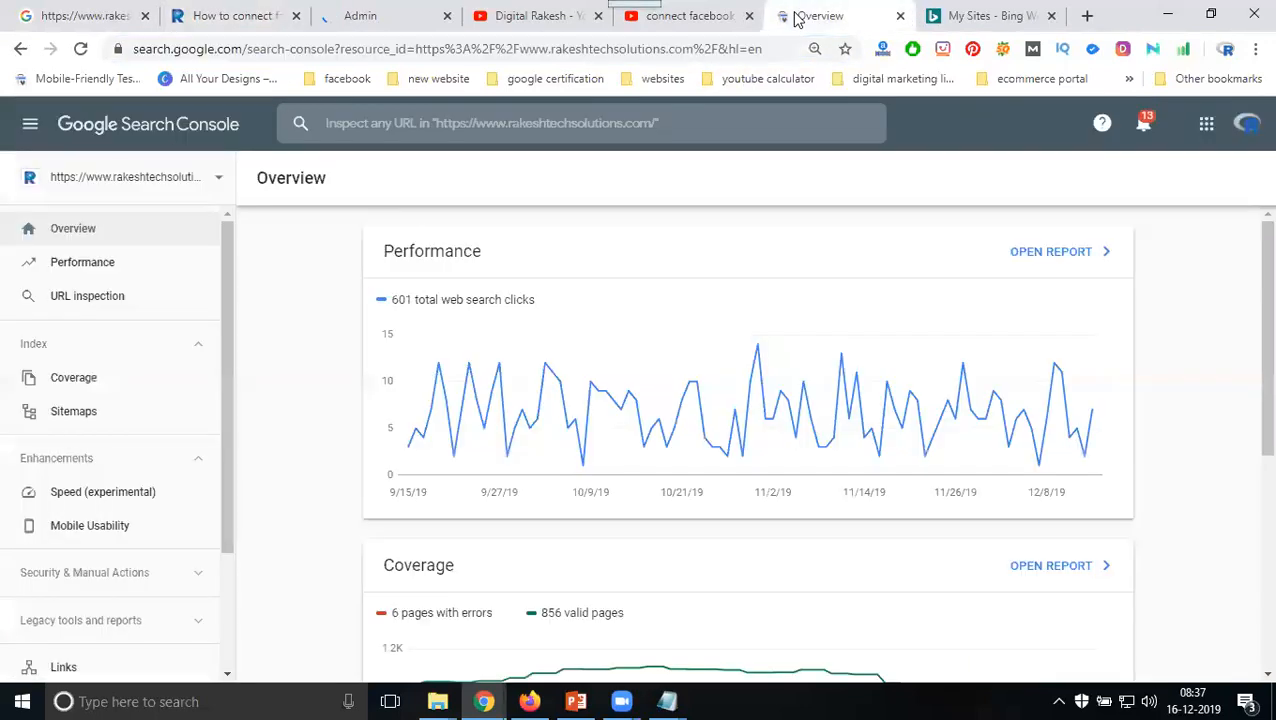
click(122, 295)
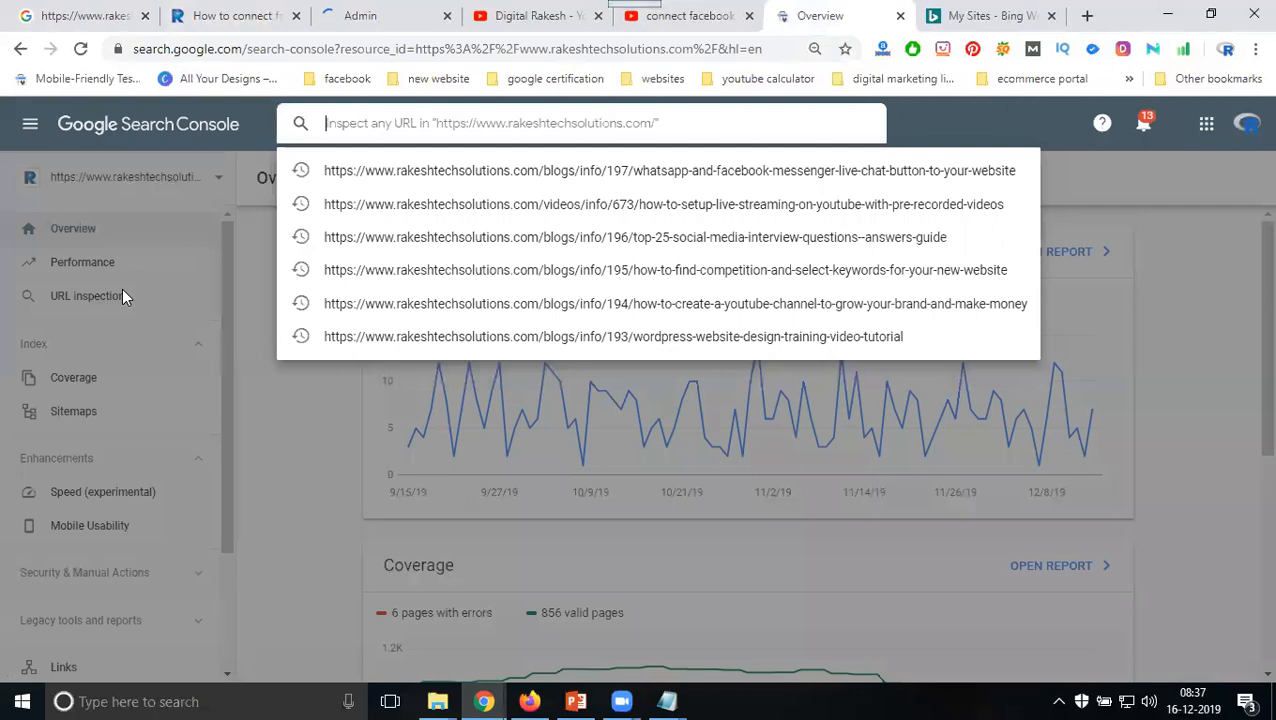
key(ctrl+v)
key(Return)
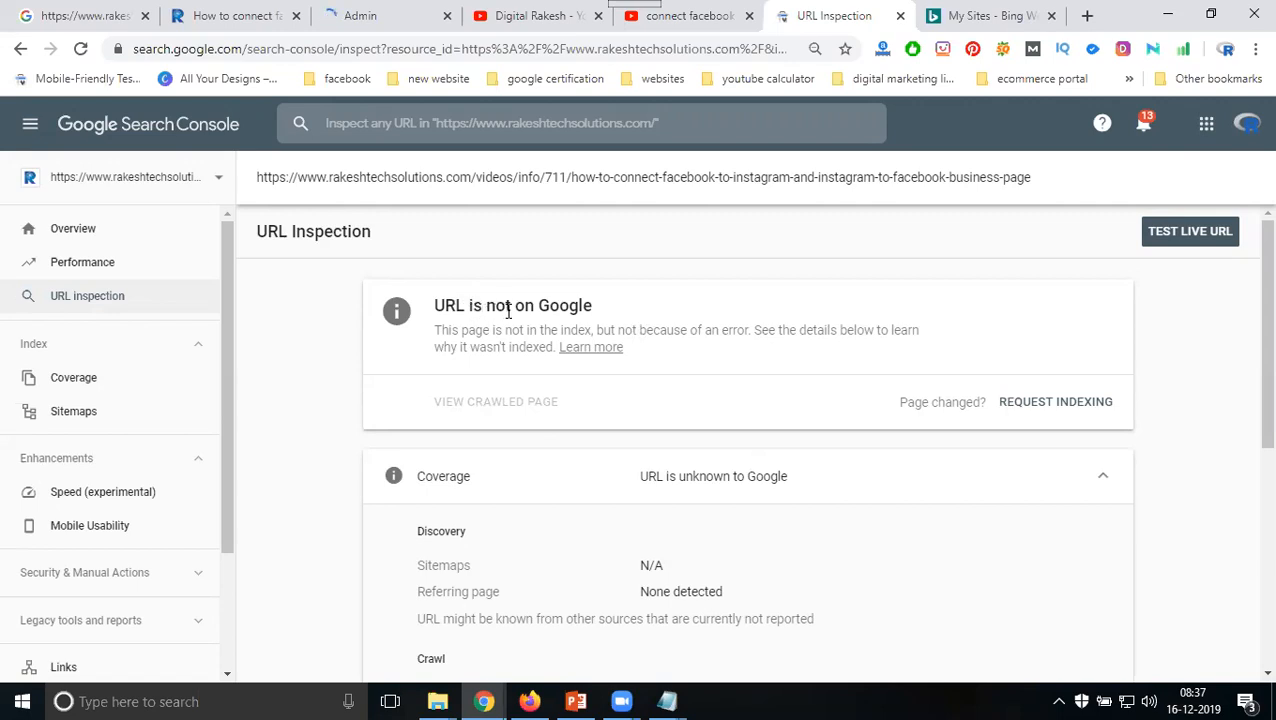
click(1090, 404)
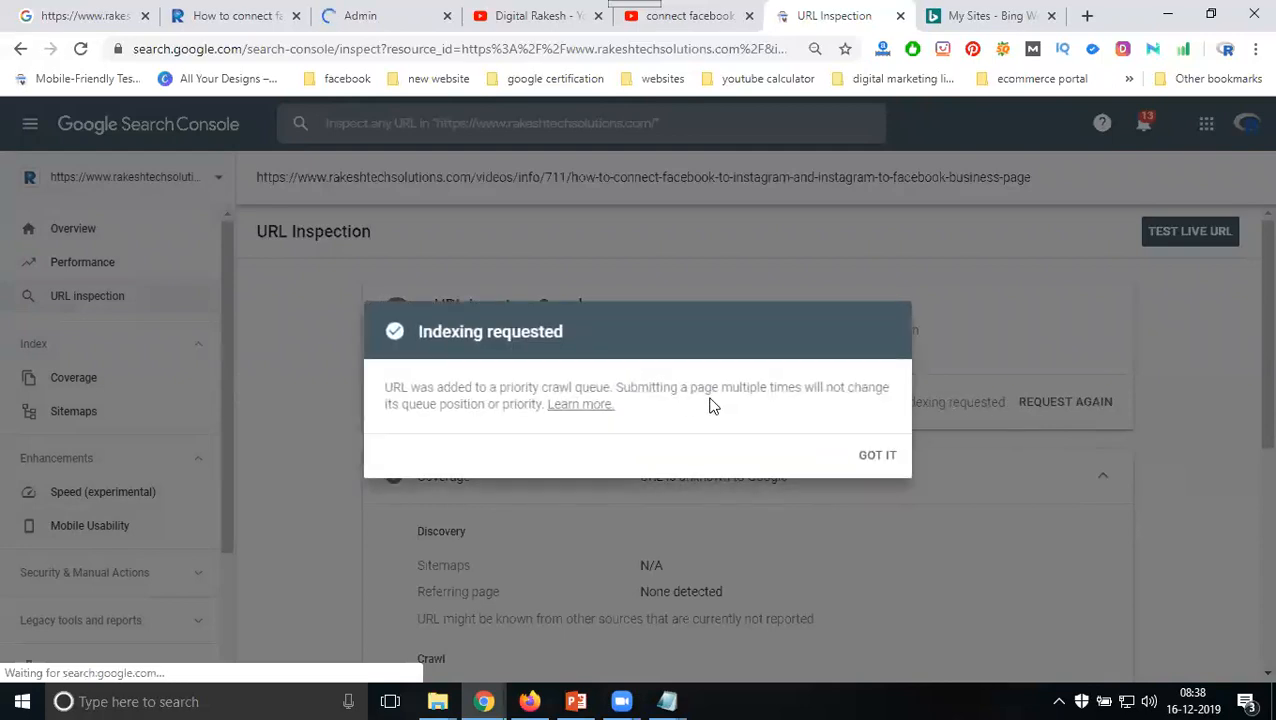
Step: Run a live test of the new video page's address in Search Console and reload the page on the website
click(862, 457)
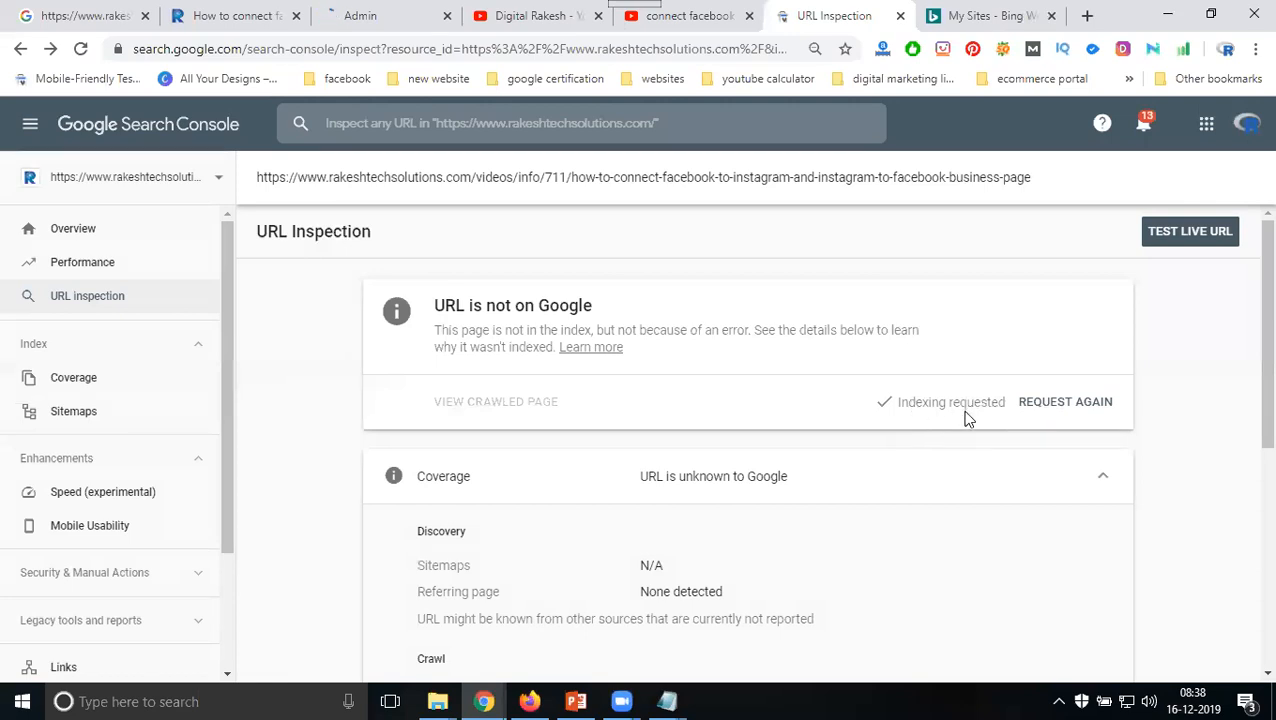
click(1190, 236)
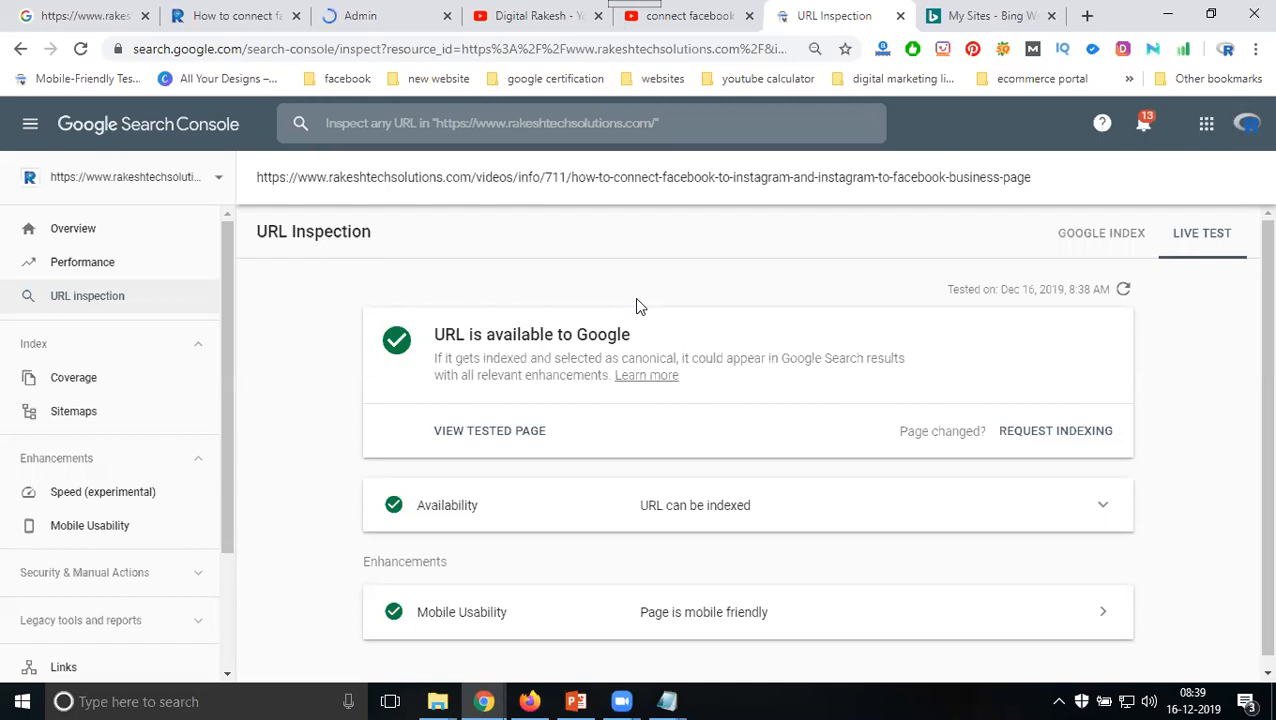
click(182, 20)
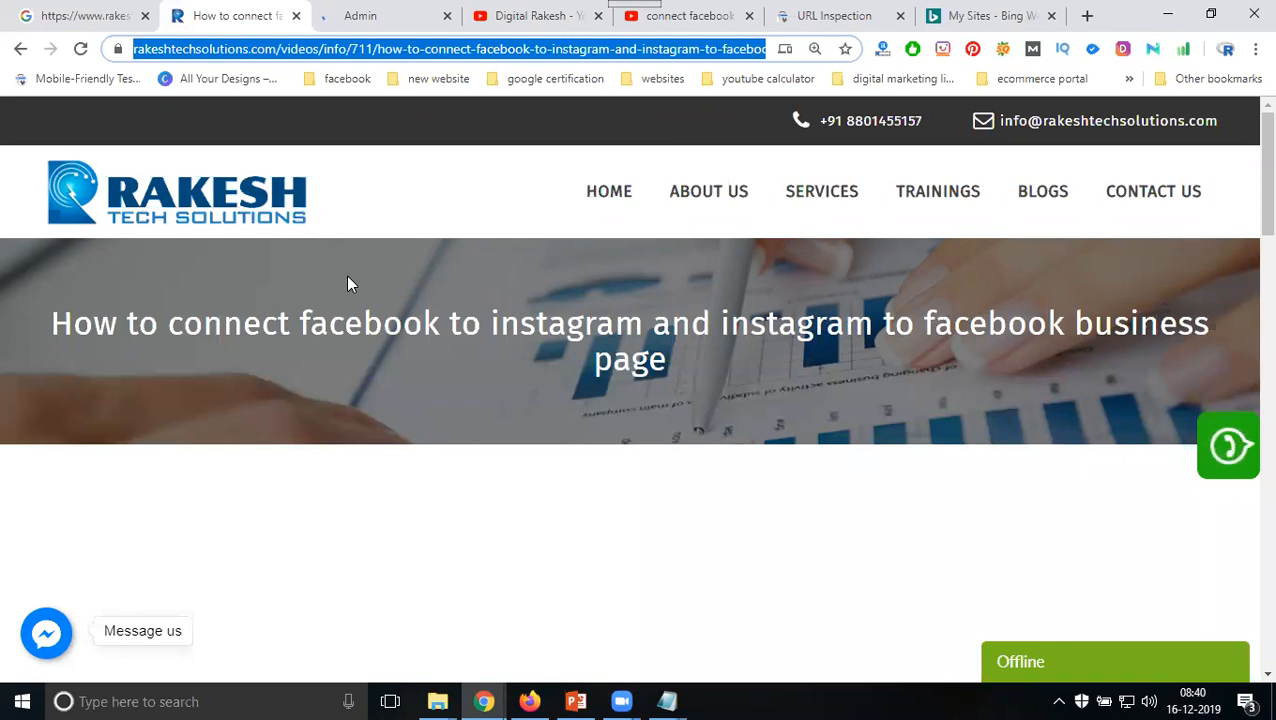
key(Return)
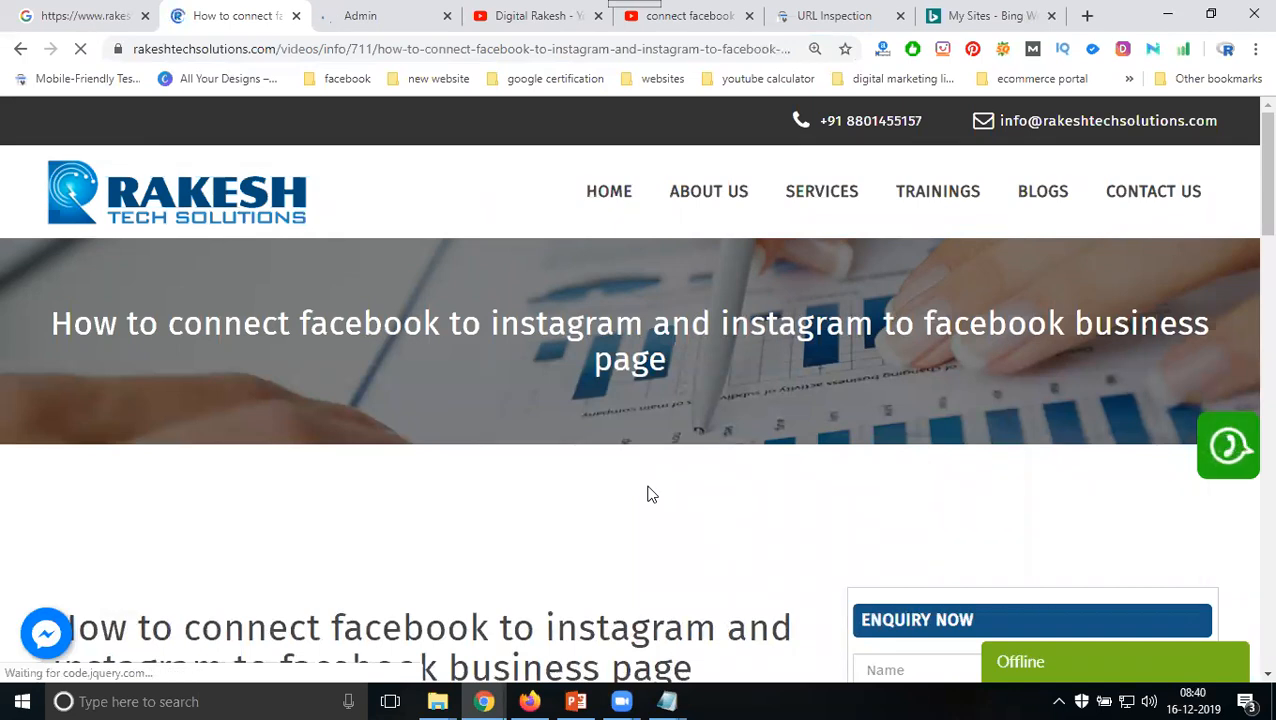
scroll(648, 494, down, 2)
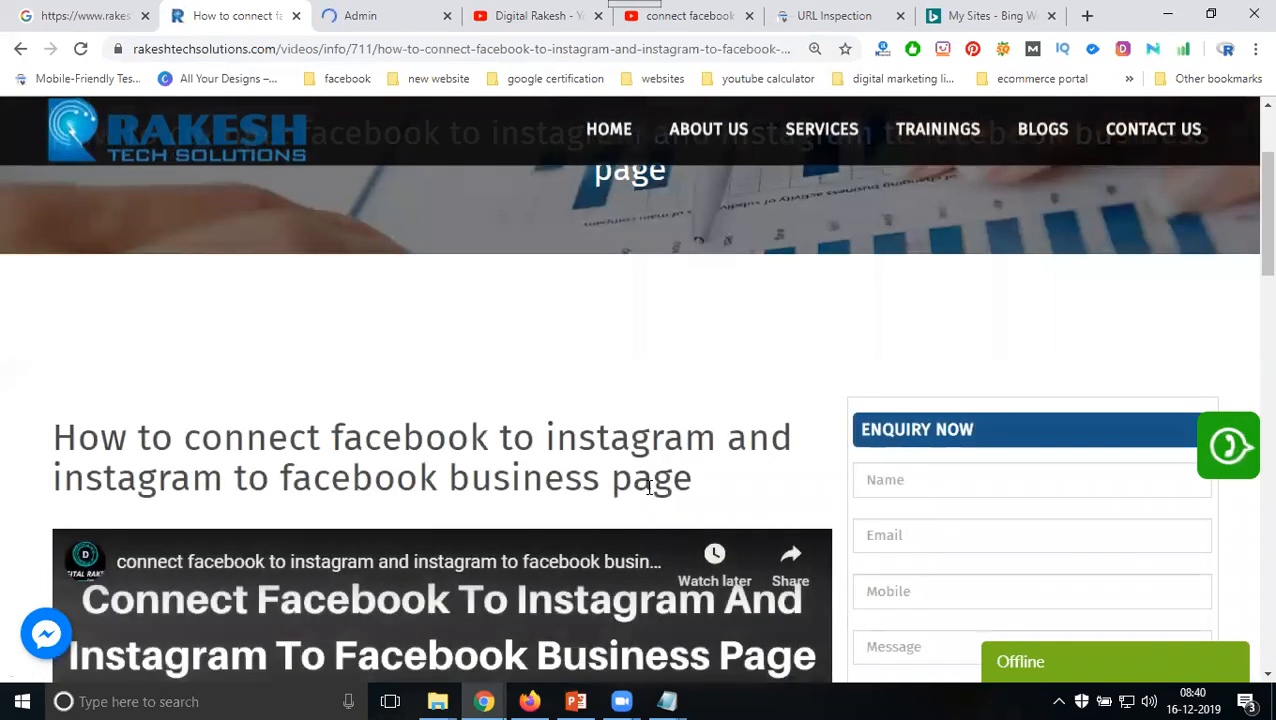
click(970, 16)
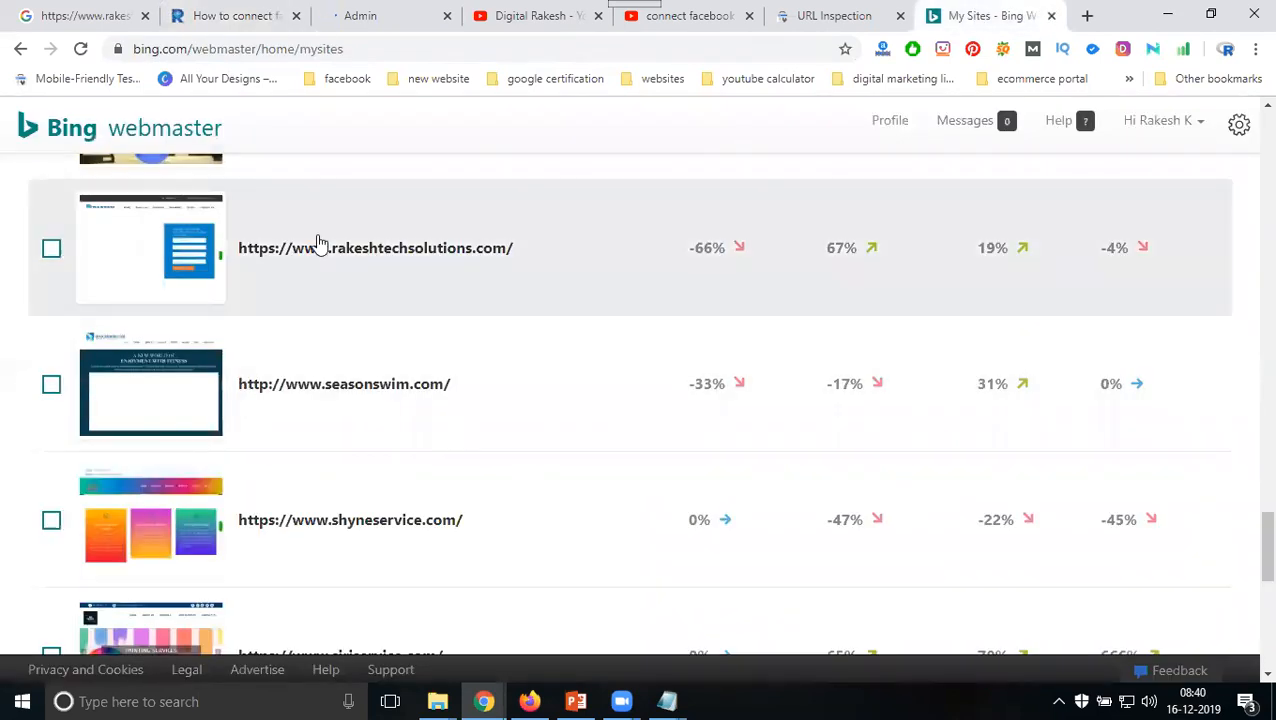
click(318, 244)
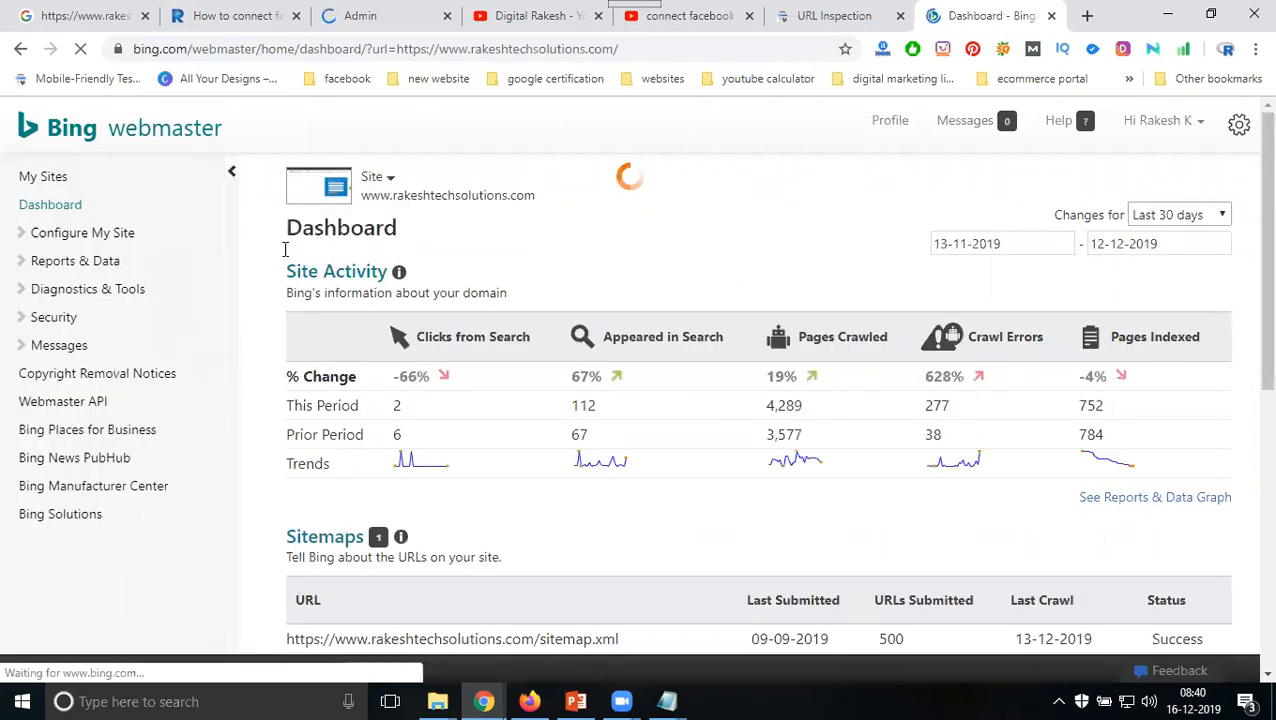
click(21, 232)
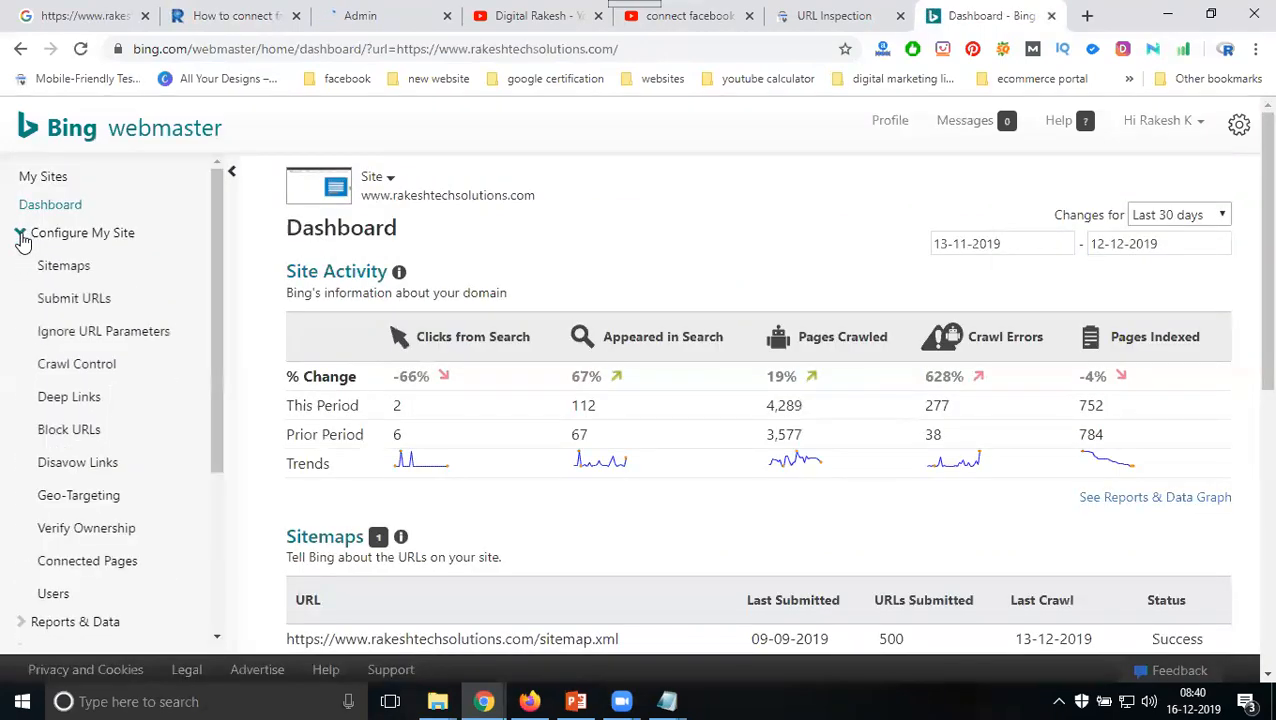
click(55, 298)
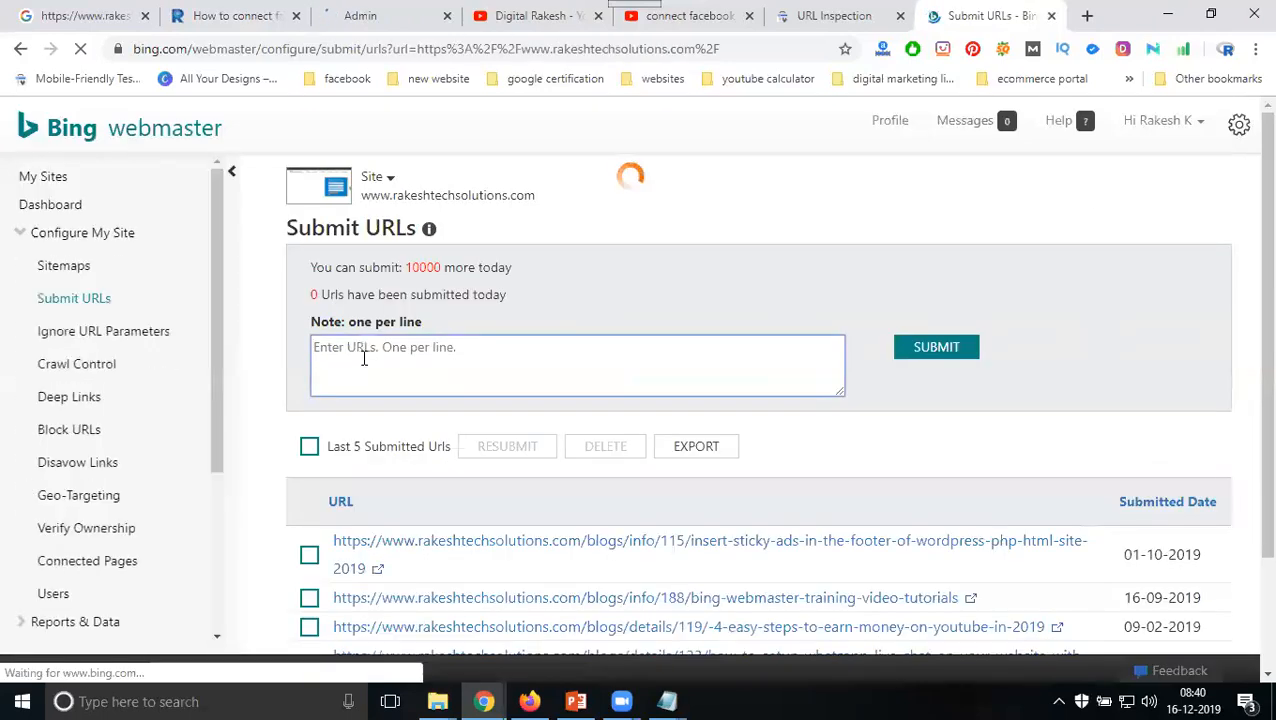
text(https://www.rakeshtechsolutions.com/videos/info/711/how-to-connect-facebook-to-instagram-and-instagram-to-facebook-business-page)
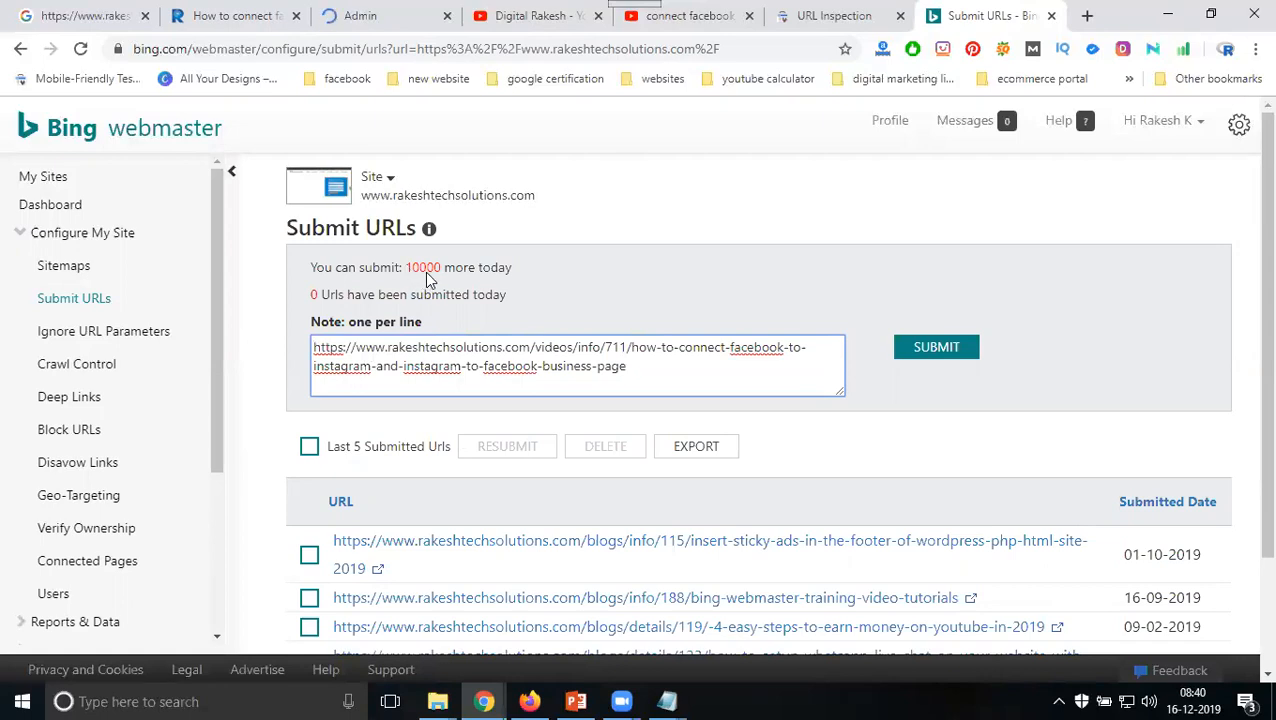
click(925, 356)
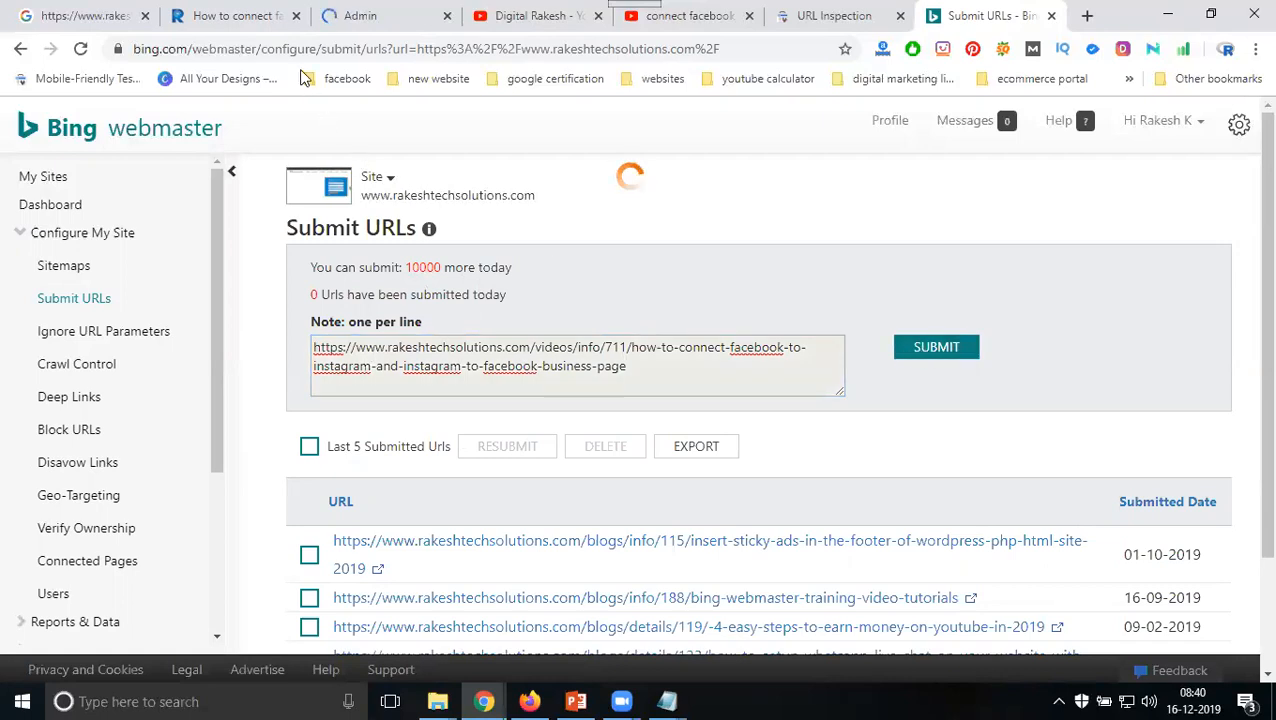
Step: Copy the address of the website's About Us page and submit it in Bing Webmaster
click(232, 15)
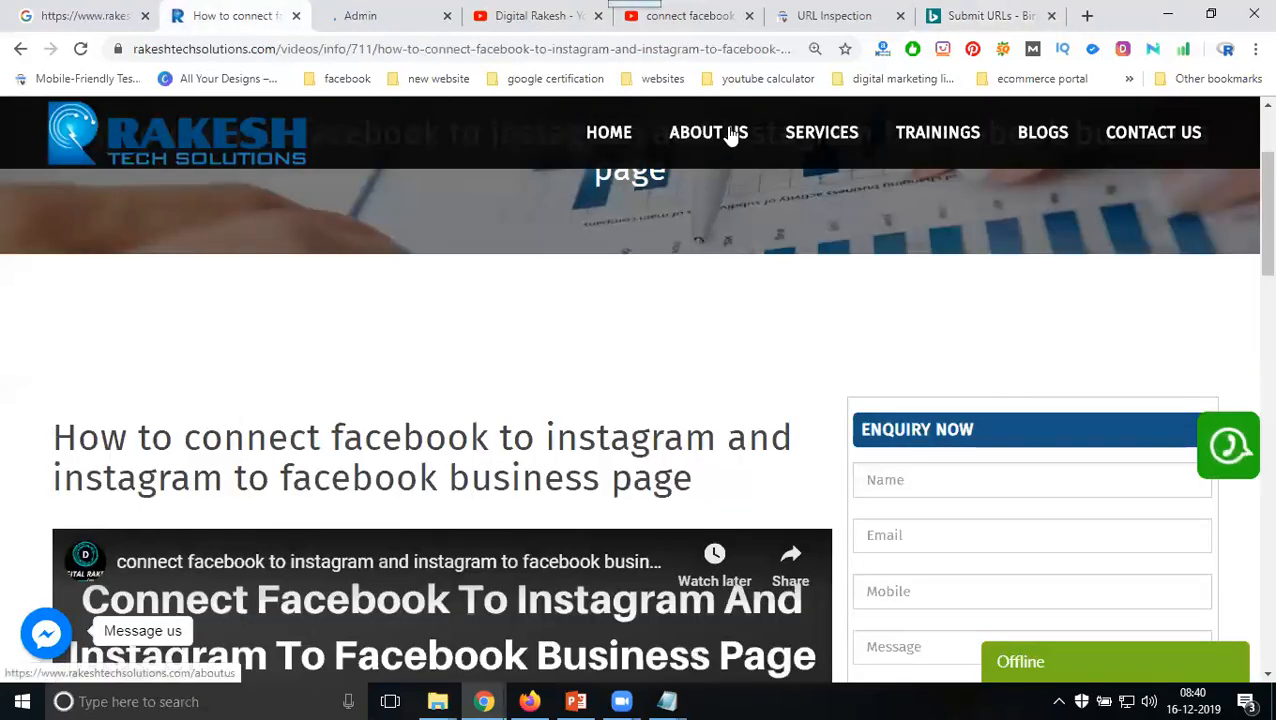
click(708, 133)
click(290, 48)
key(ctrl+c)
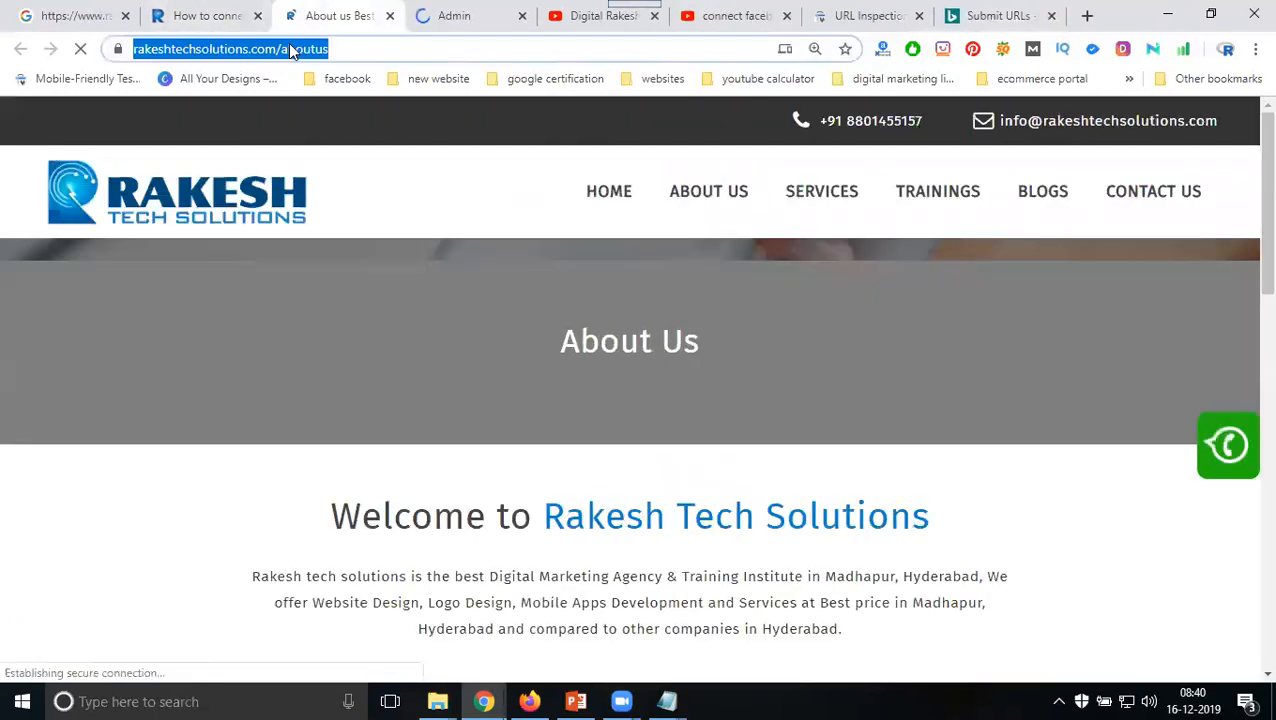
click(1000, 16)
click(716, 352)
key(ctrl+v)
click(955, 347)
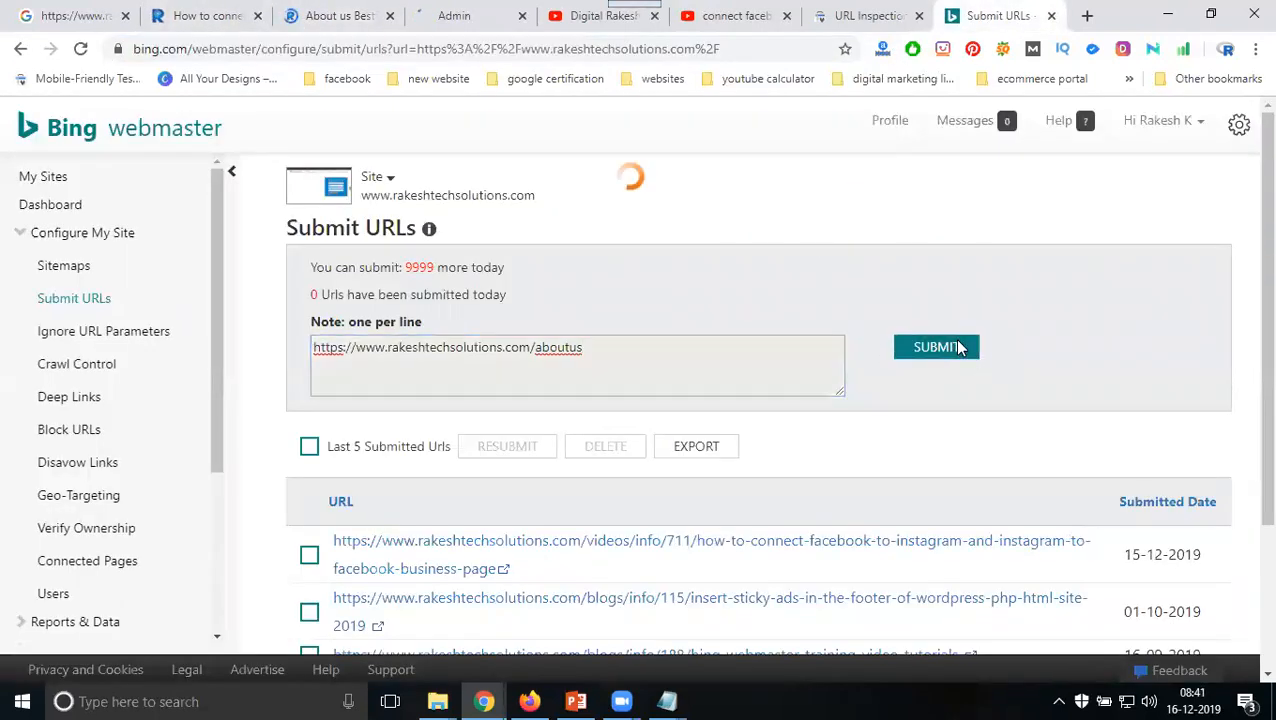
Step: Open the Google Adwords Company in Hyderabad service page, copy its address and submit it in Bing Webmaster
click(408, 22)
click(821, 192)
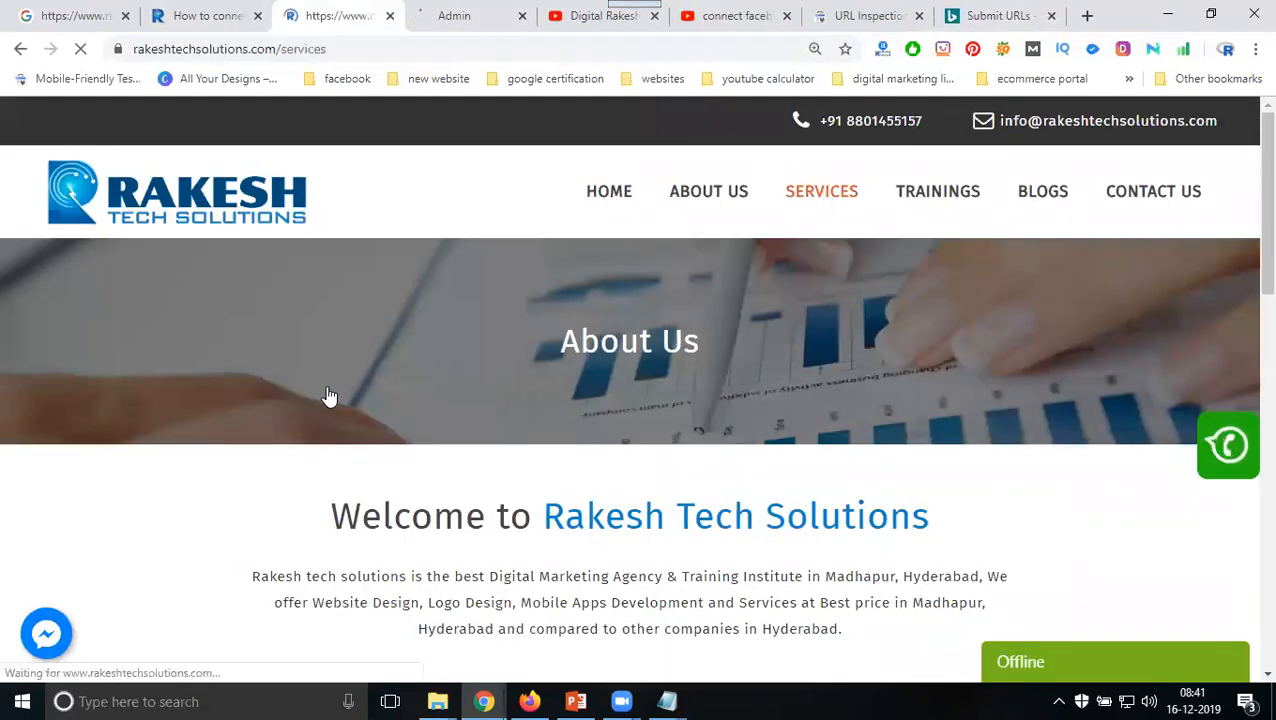
scroll(318, 393, down, 6)
click(193, 310)
click(285, 48)
key(ctrl+c)
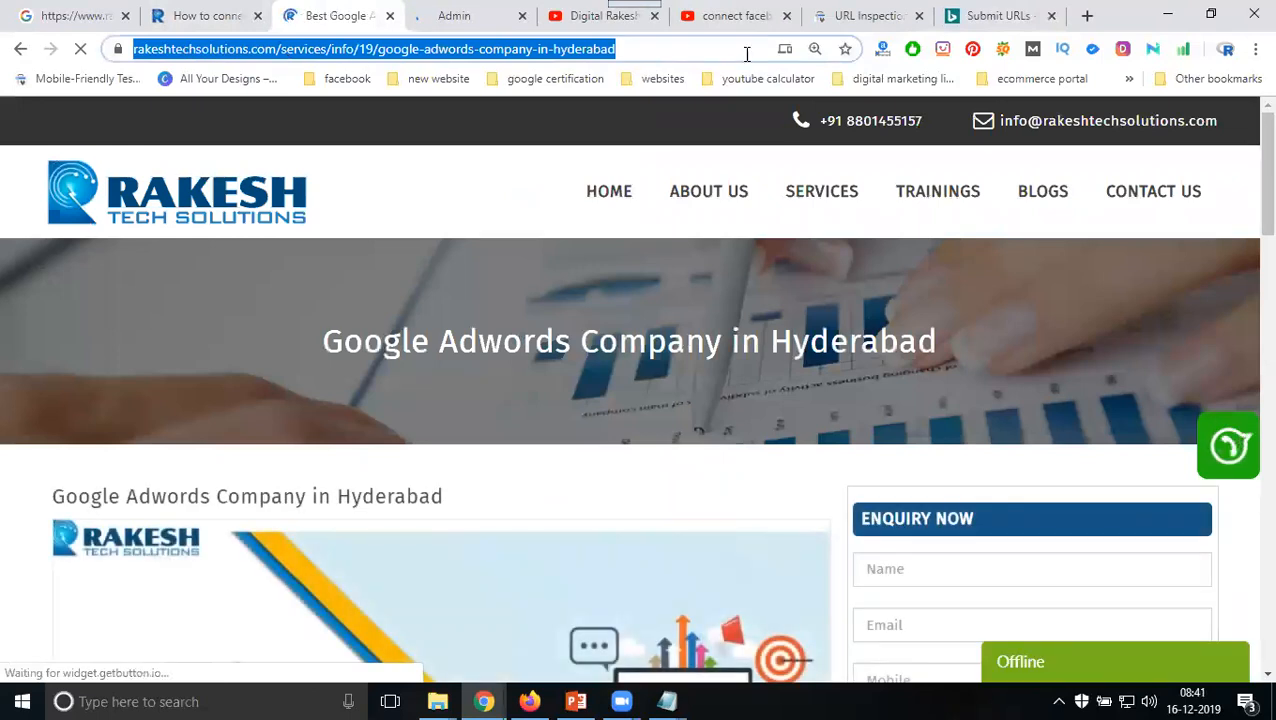
click(963, 18)
click(589, 340)
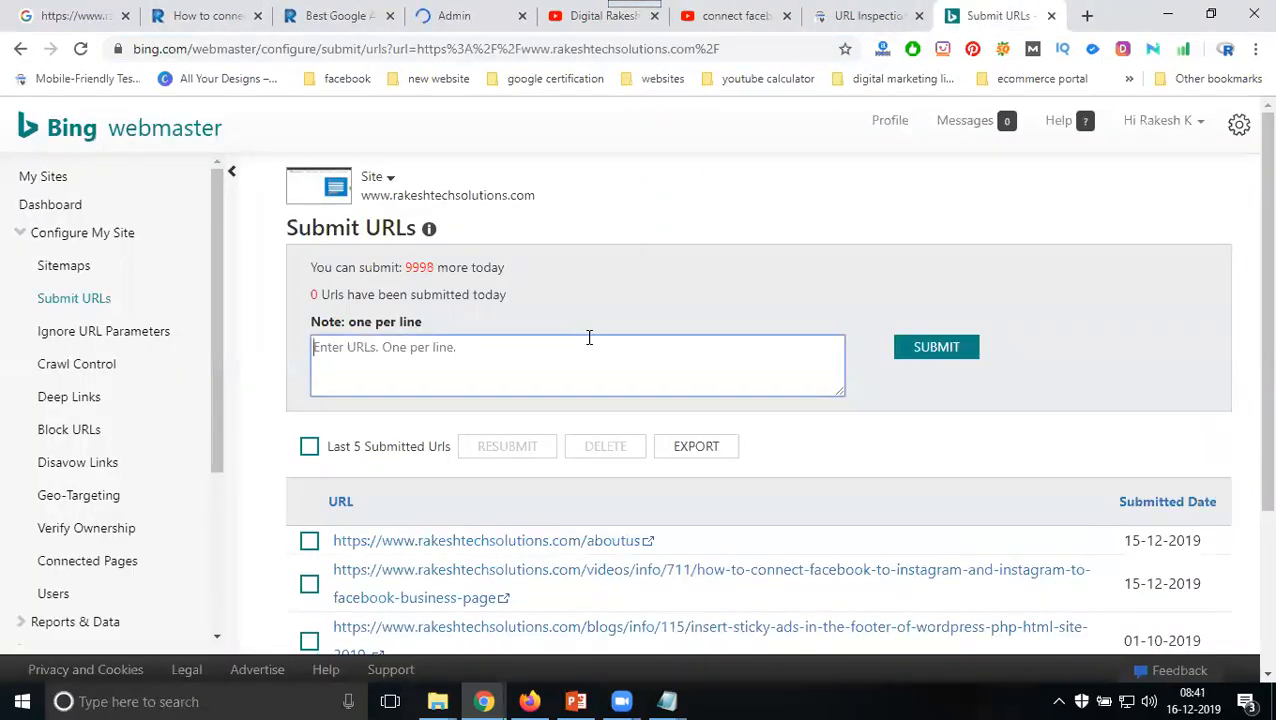
key(ctrl+v)
click(946, 349)
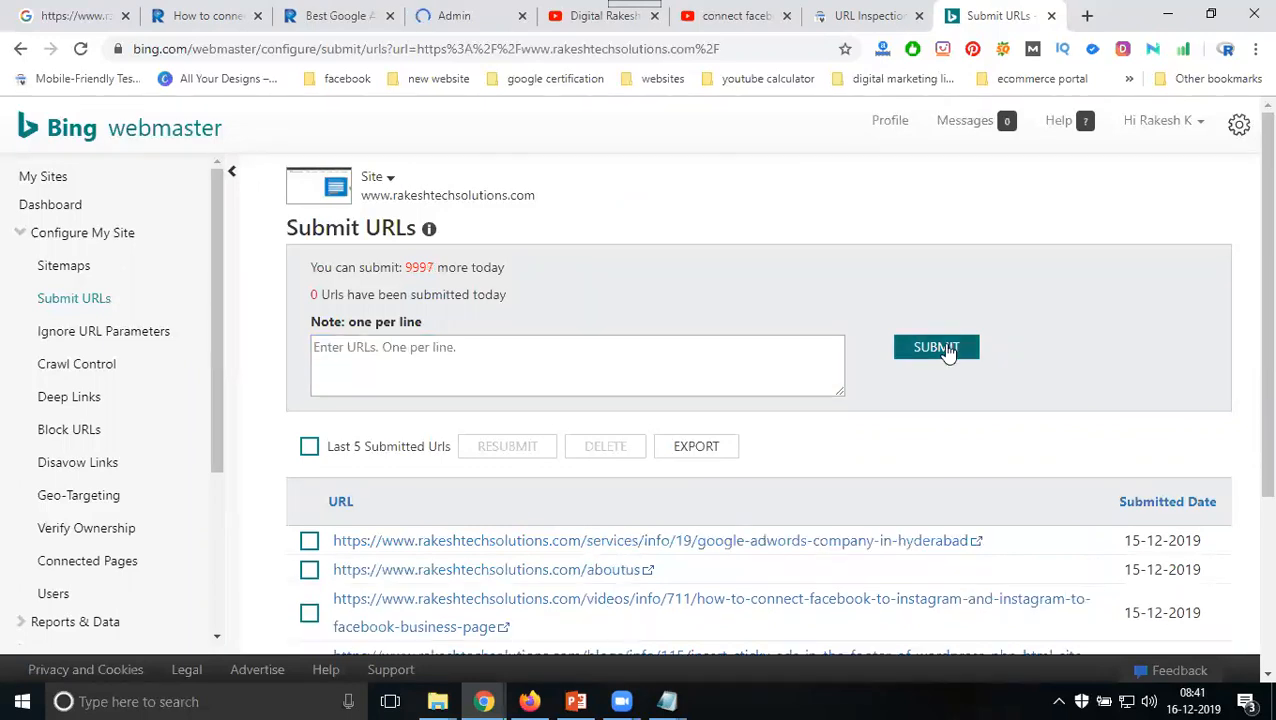
Step: Open the Youtube Video Advertising Company page from the website's services and look through it
click(365, 15)
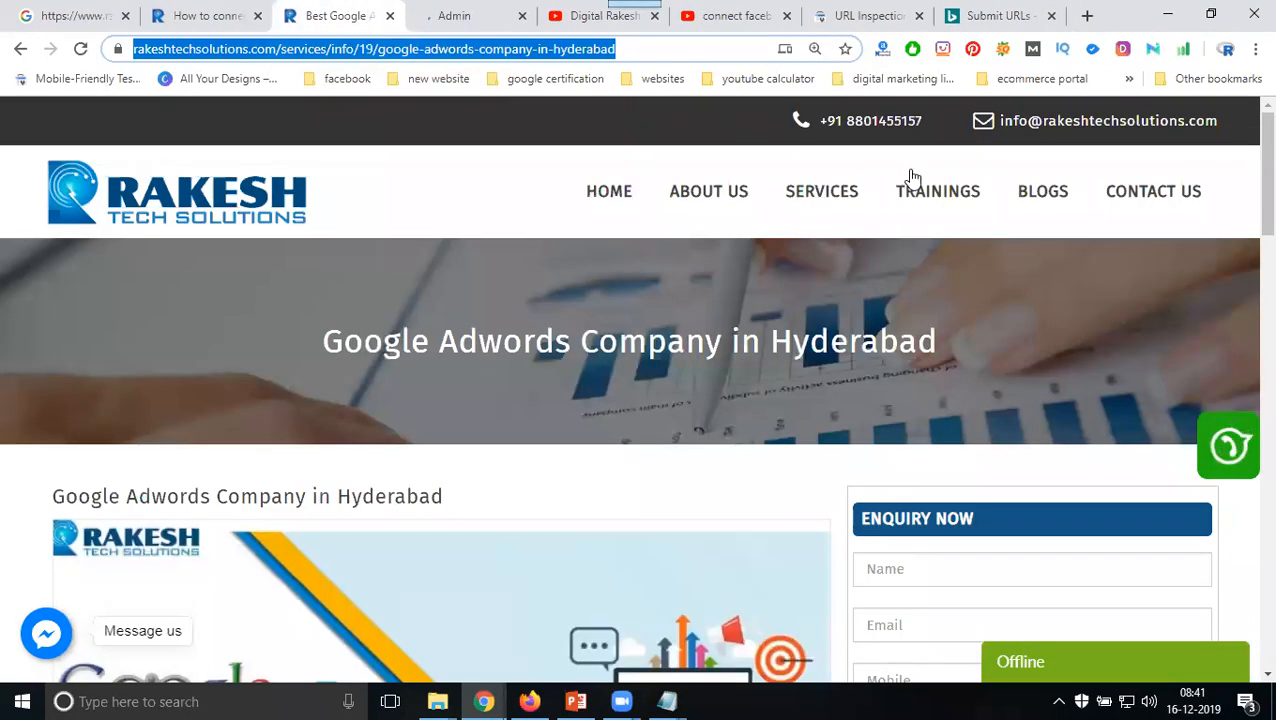
click(836, 200)
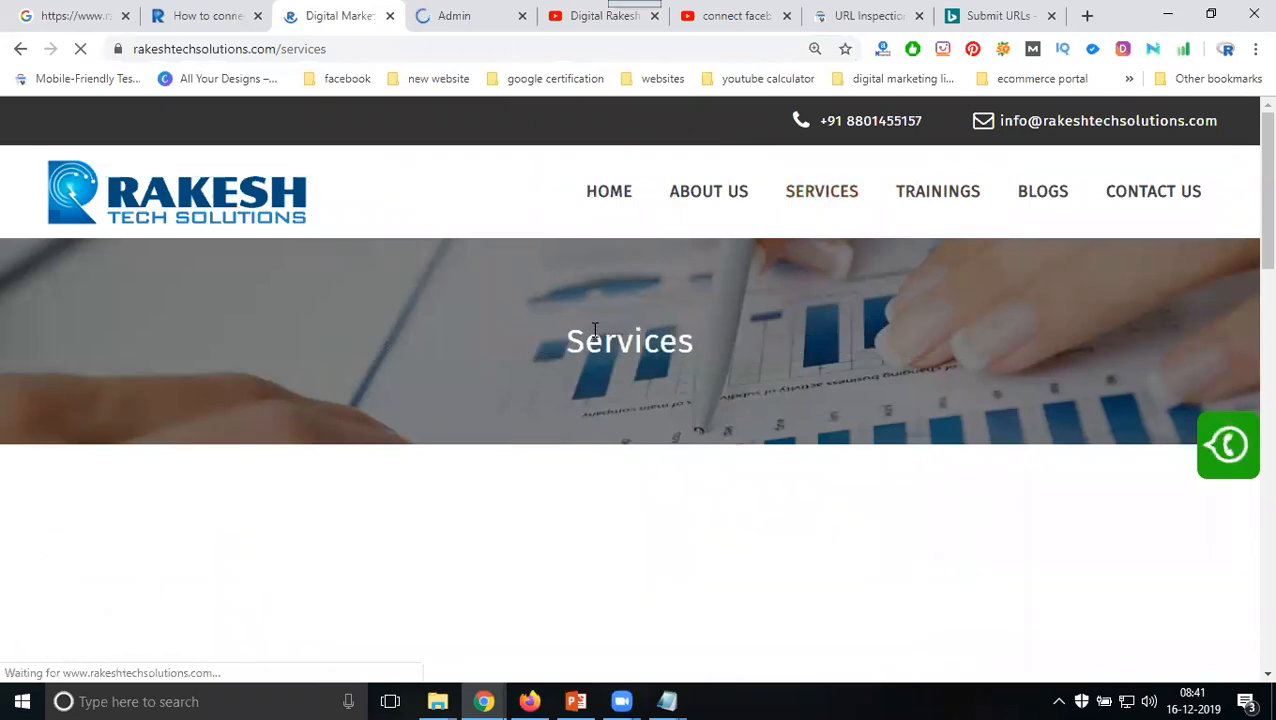
scroll(594, 330, down, 5)
click(490, 373)
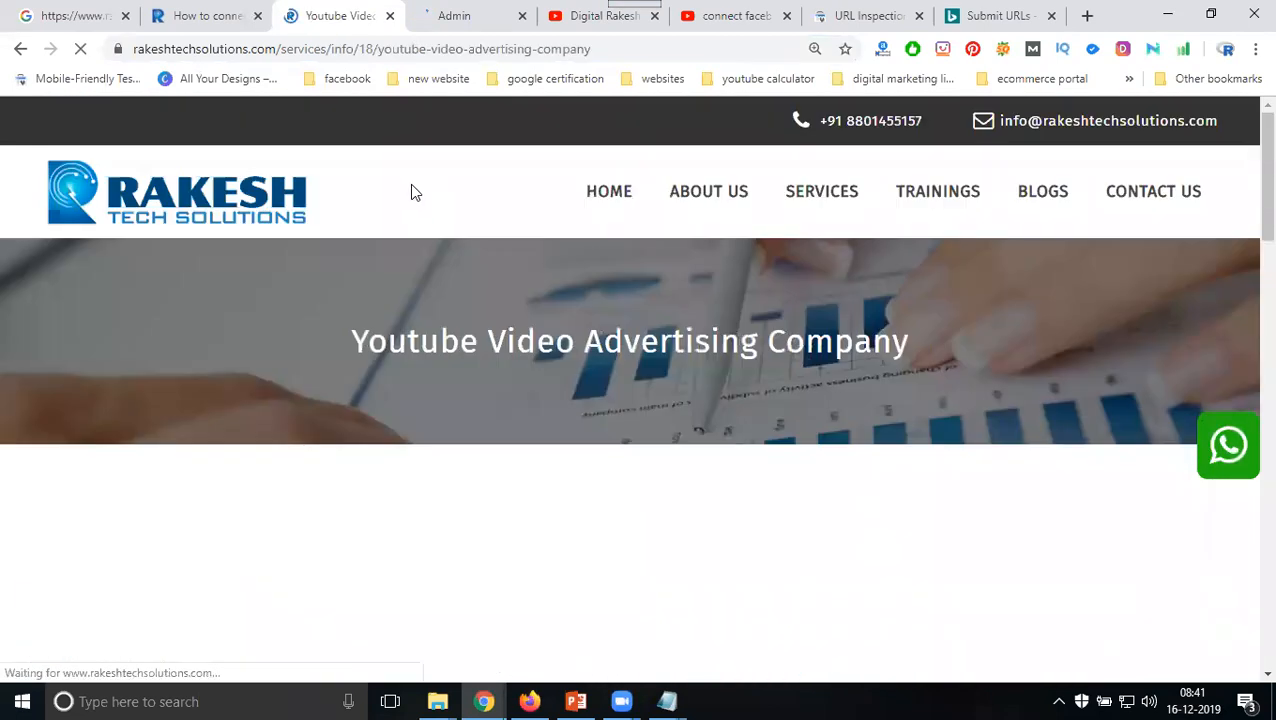
scroll(565, 301, down, 4)
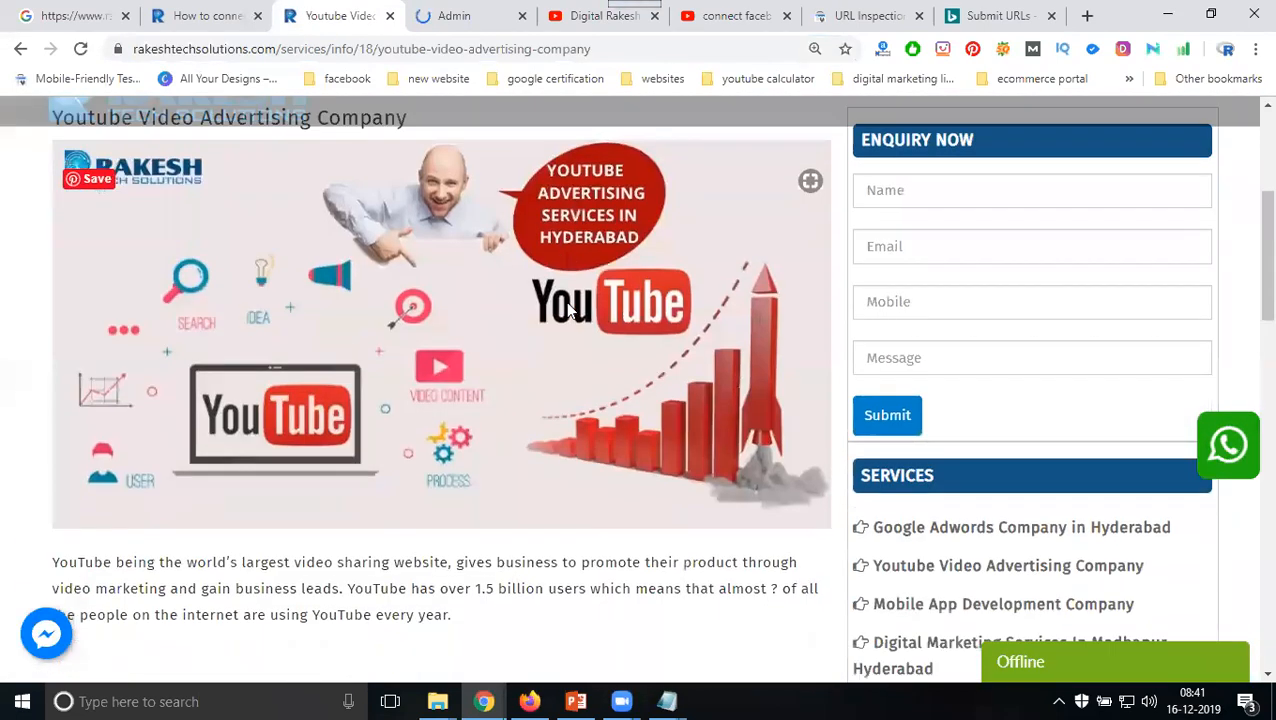
Step: Open the SEO Services in hitech city madhapur Hyderabad page, copy its address and submit it in Bing Webmaster
click(820, 132)
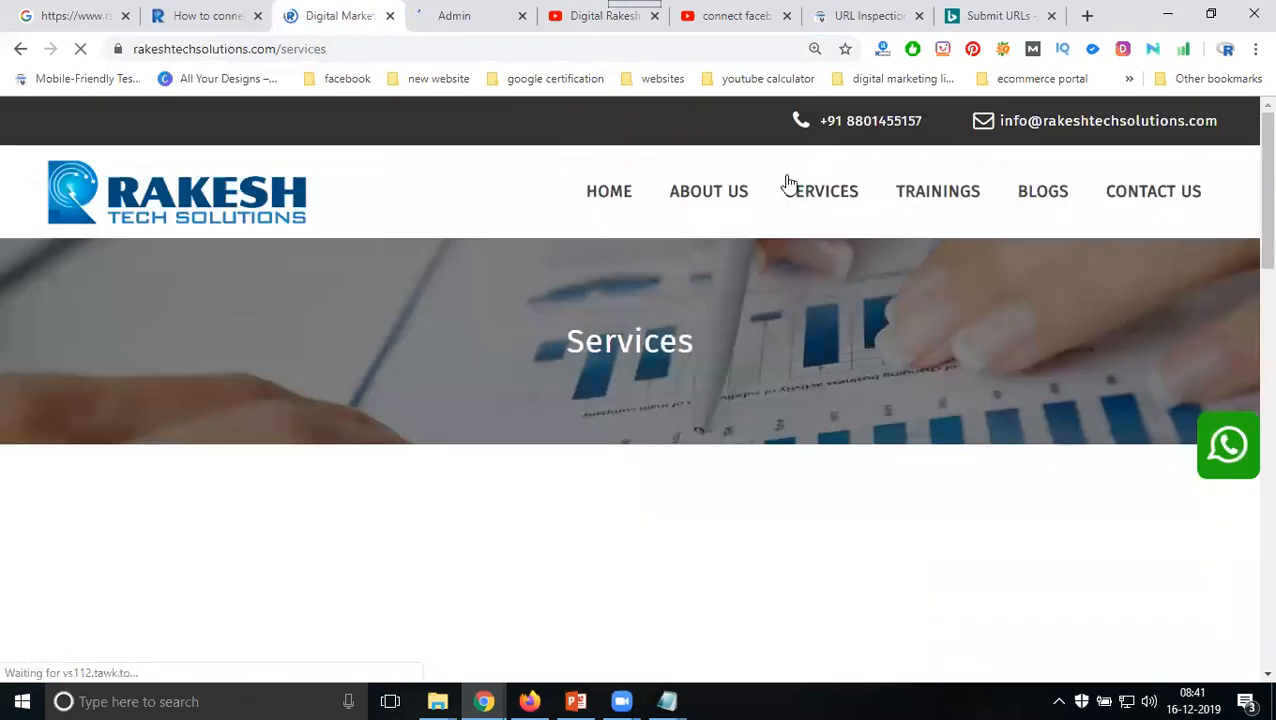
scroll(476, 456, down, 8)
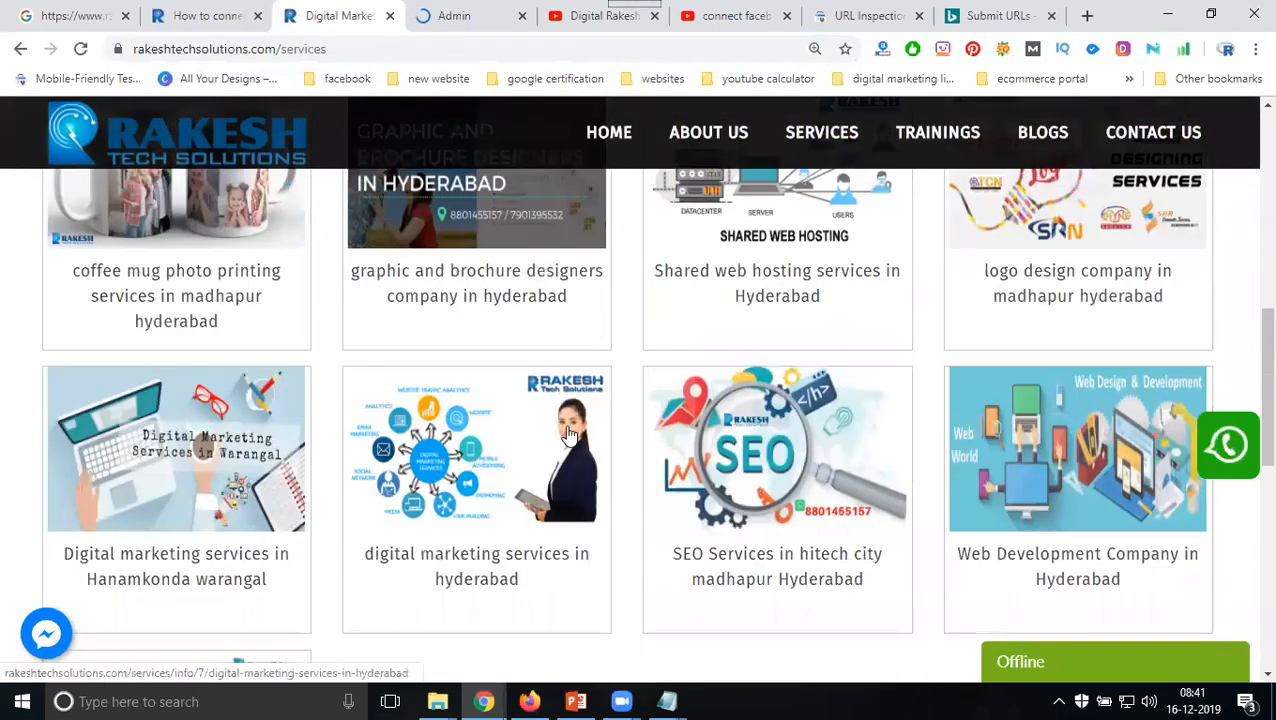
click(820, 560)
click(352, 50)
key(ctrl+c)
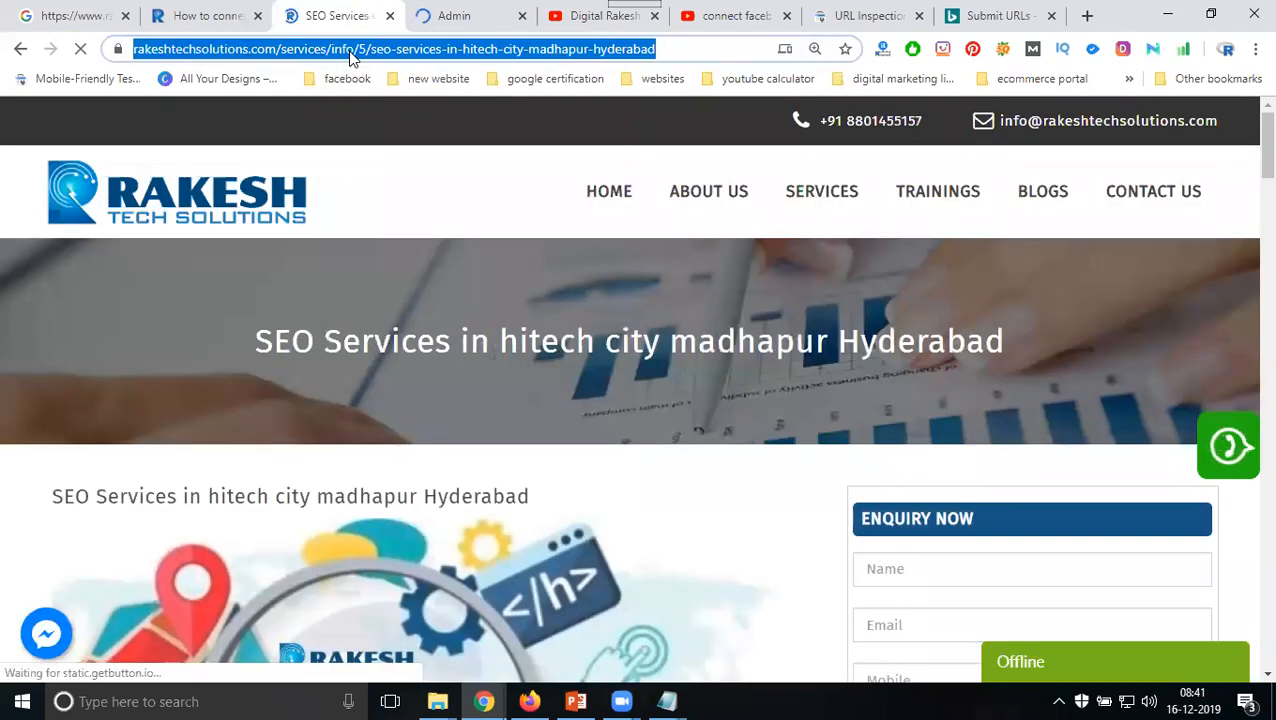
click(977, 15)
click(621, 370)
key(ctrl+v)
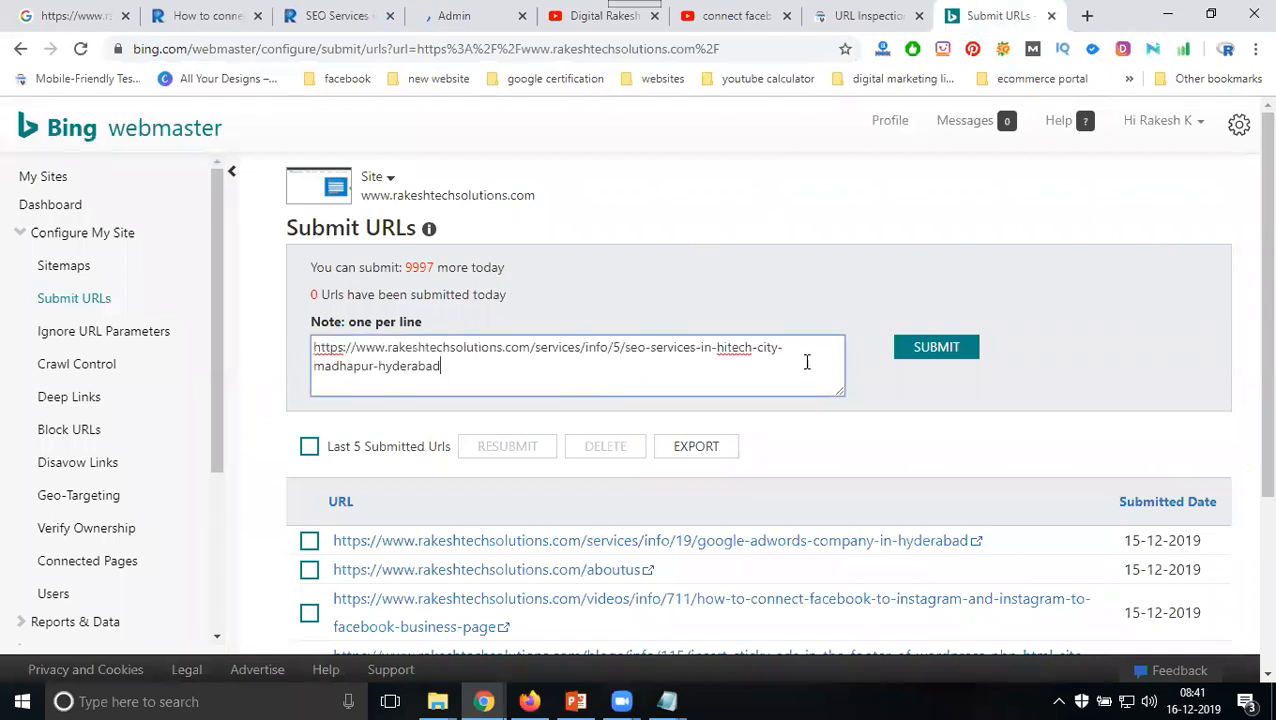
click(946, 350)
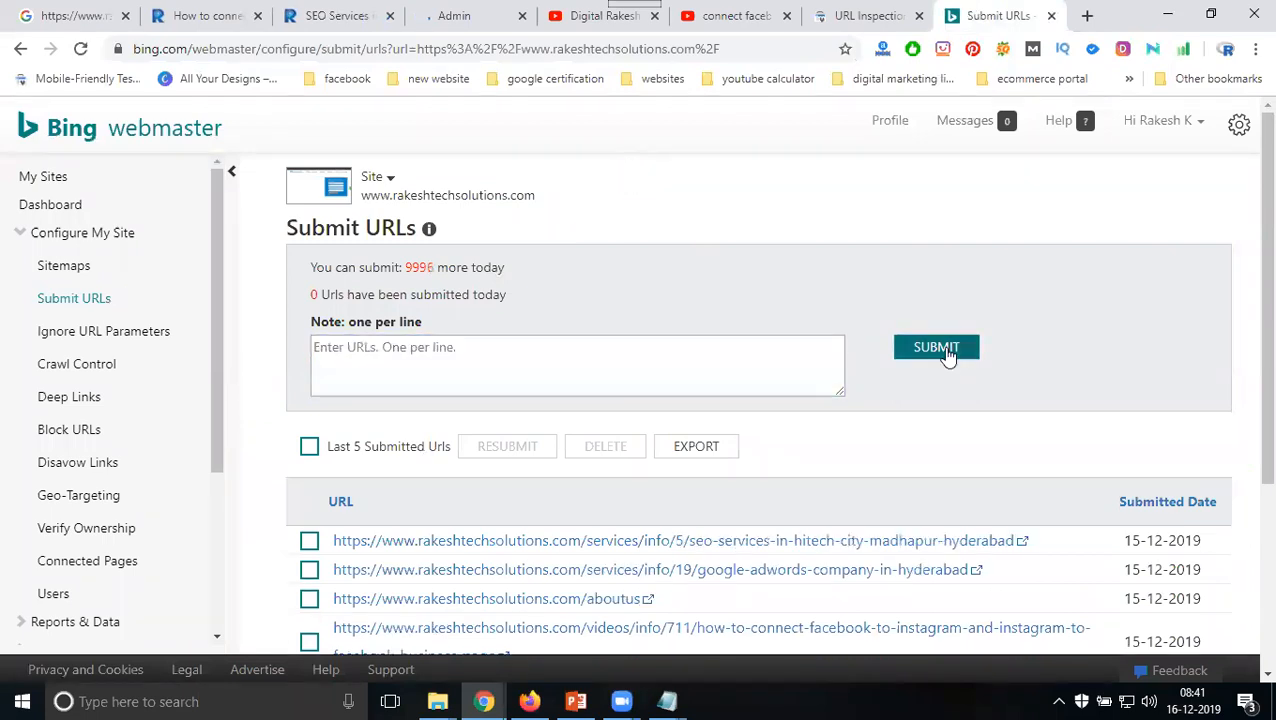
Step: Open bing.com in a new incognito window
click(1255, 49)
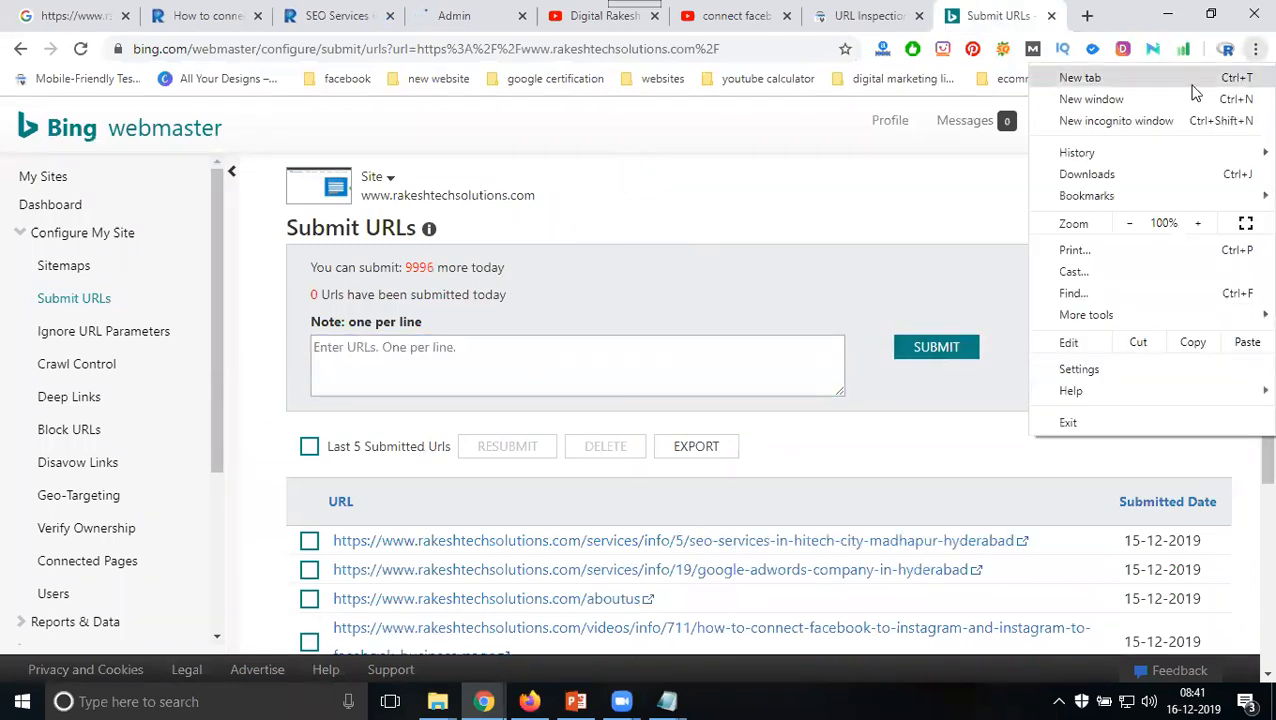
click(1150, 121)
text(bing)
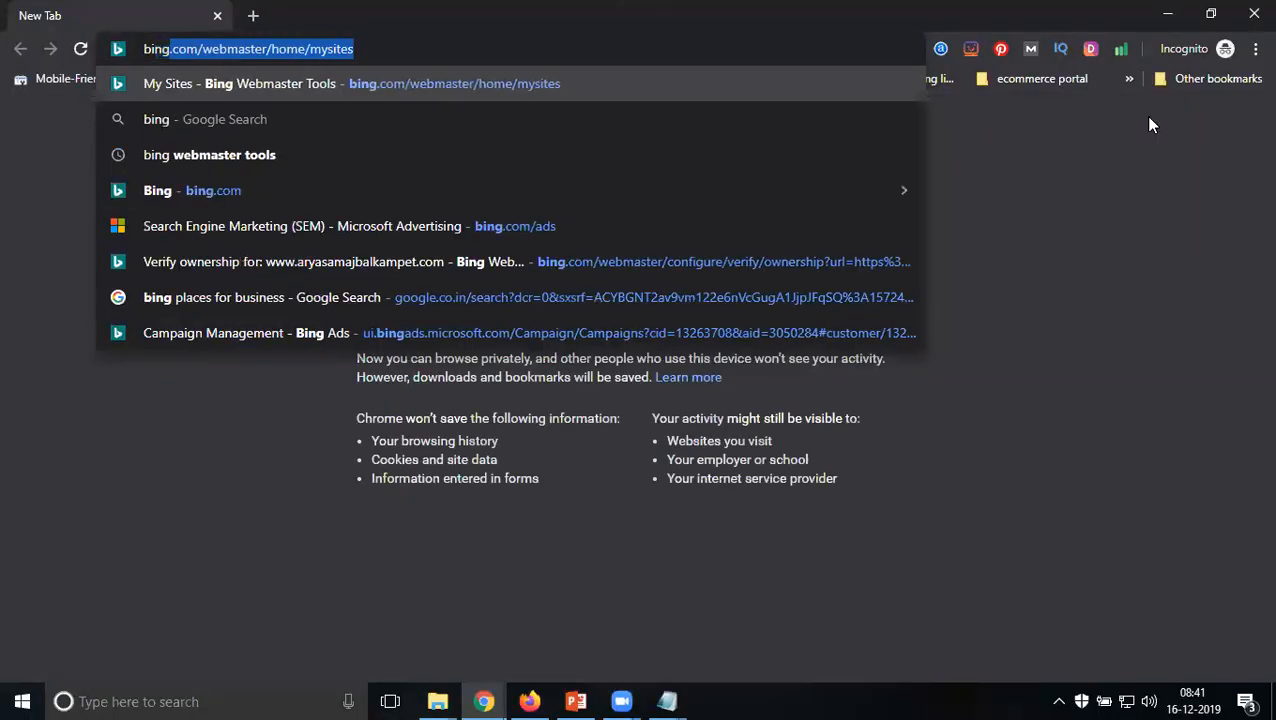
text(.com)
key(Return)
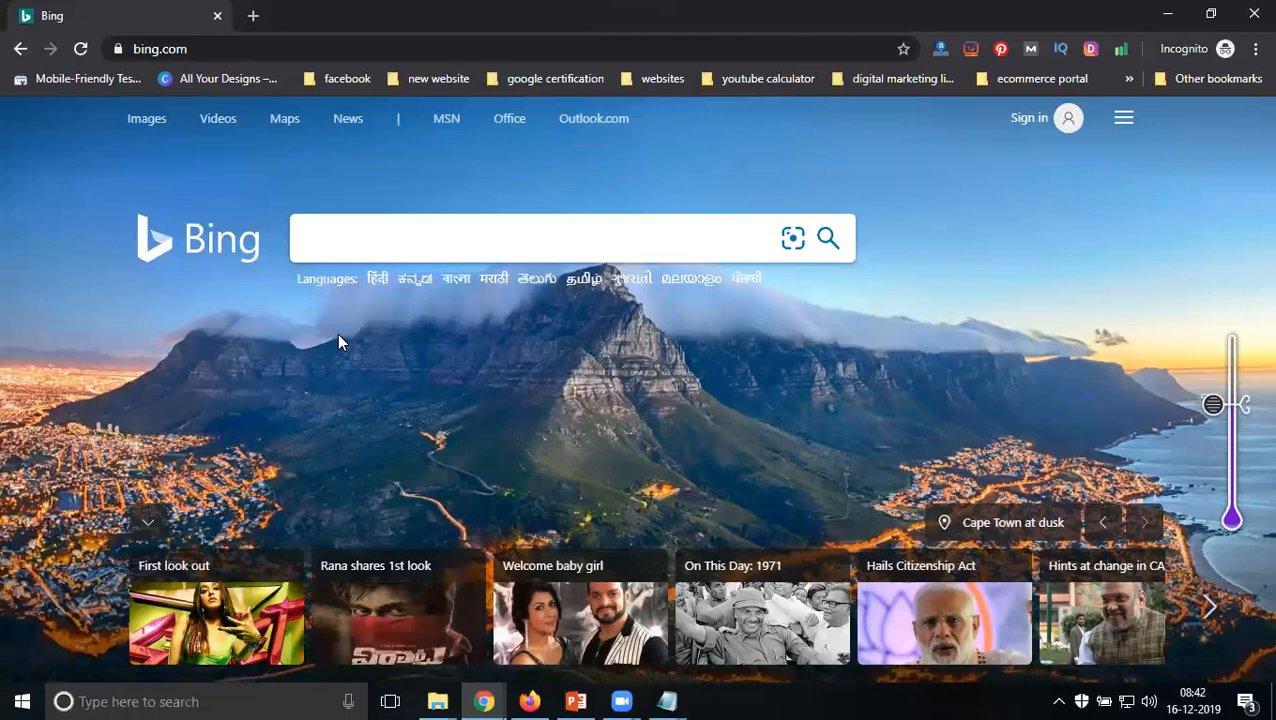
Step: Search Bing for "digital marketing company in madhapur" and look through the results
text(digital m)
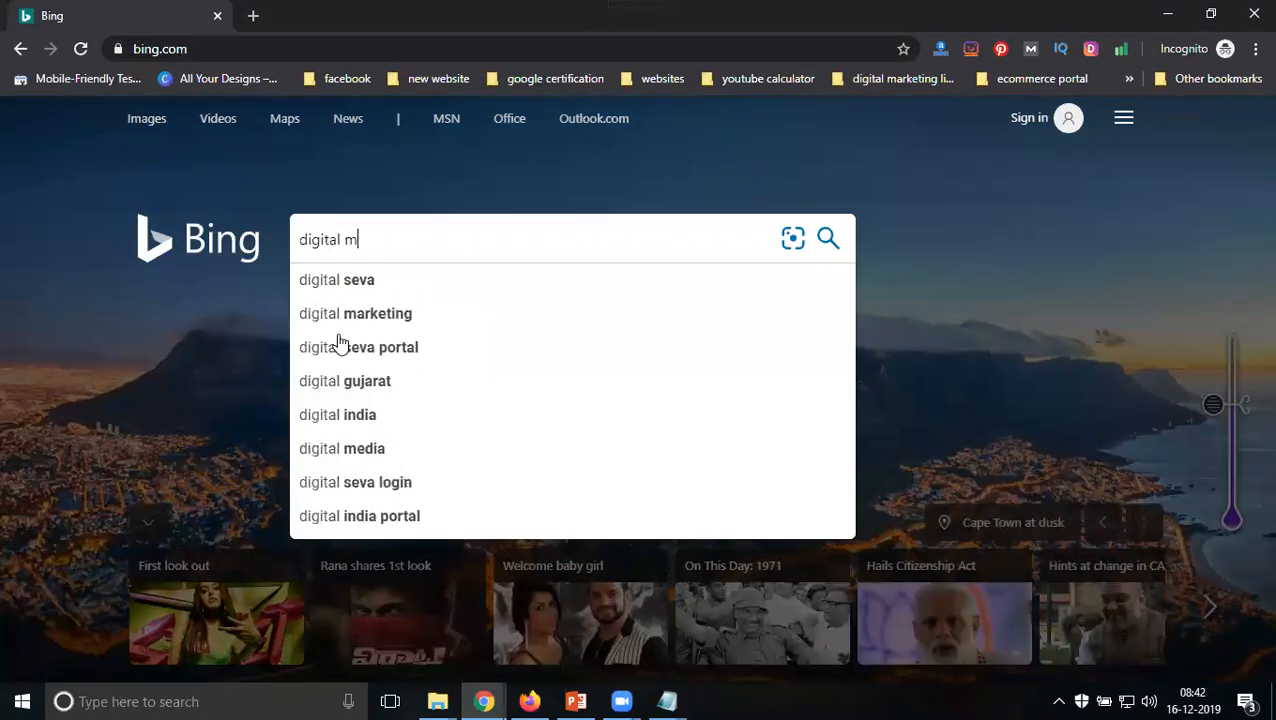
text(arketing co)
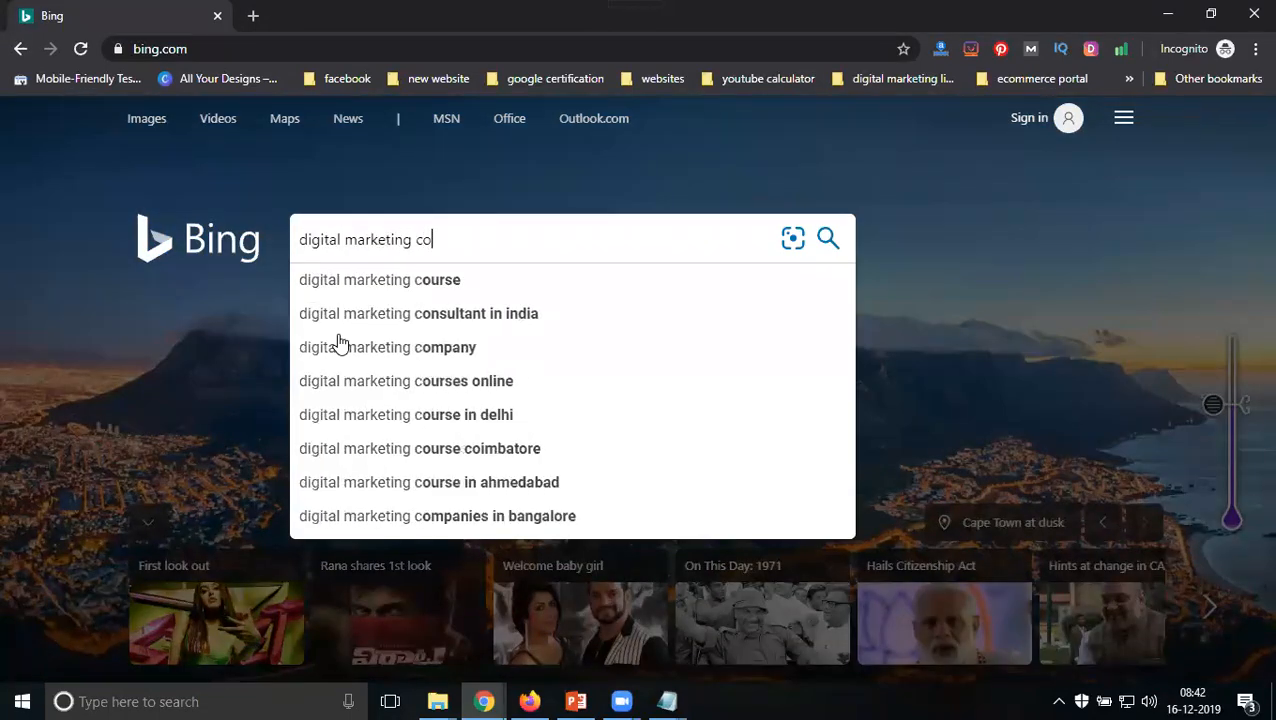
text(mpany in madhapur)
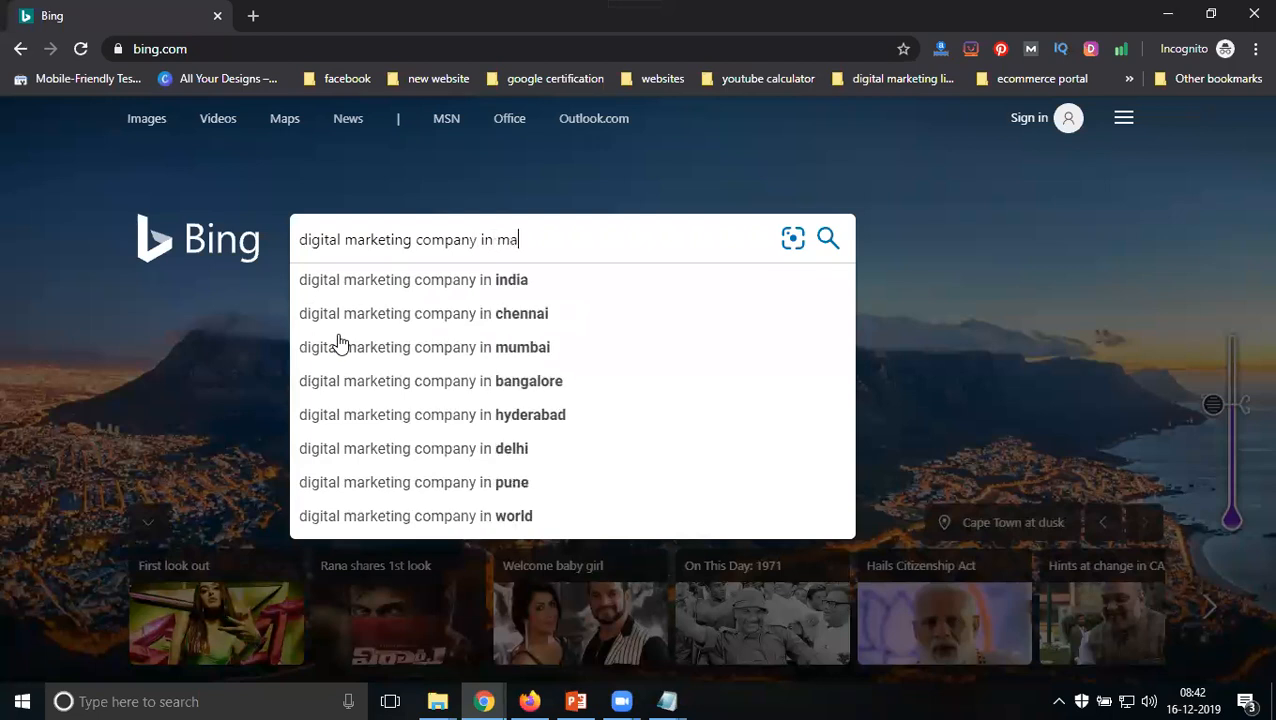
key(Return)
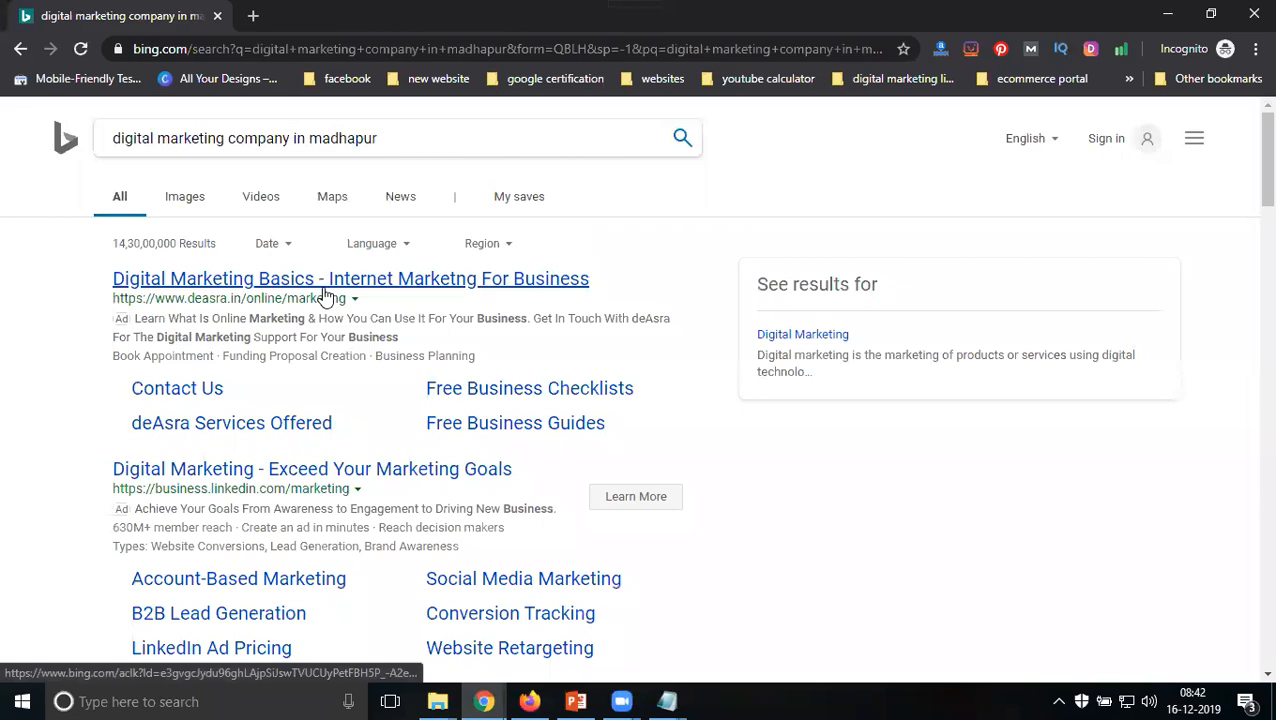
scroll(322, 290, down, 4)
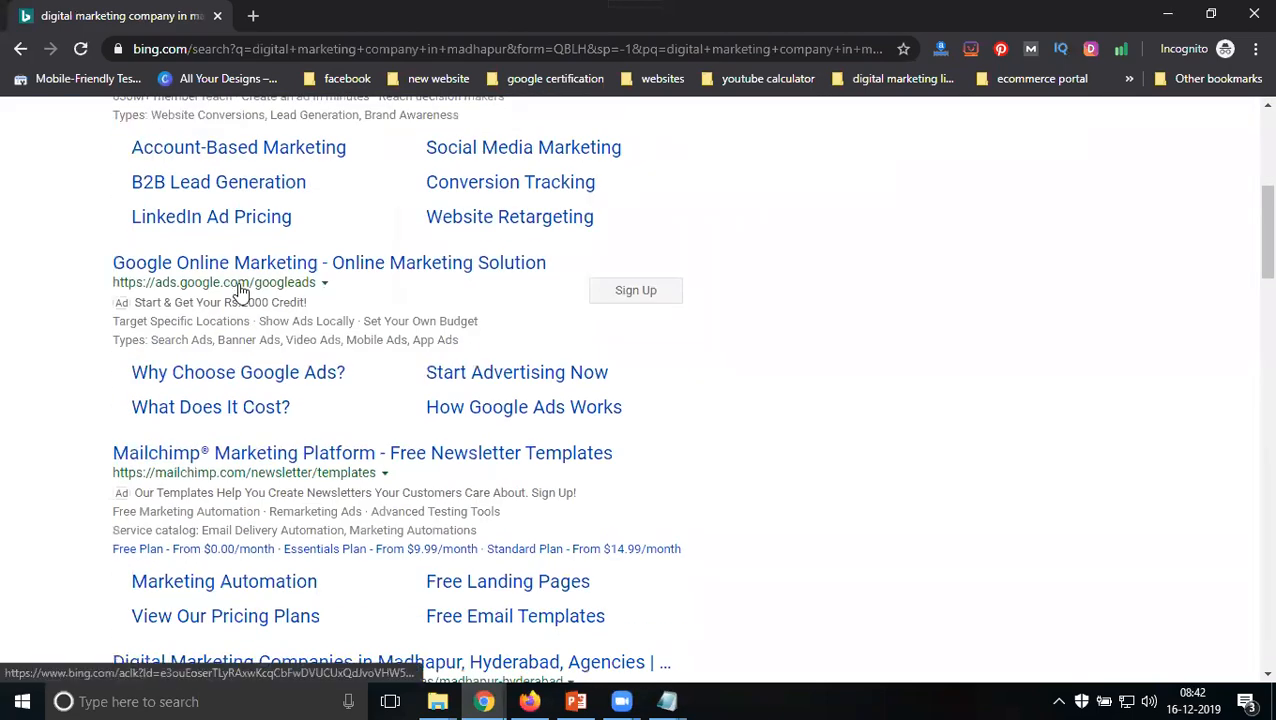
Step: Look through the rest of the Bing results for the rakeshtechsolutions.com/services listing, highlight its address and put the incognito window away
scroll(242, 386, down, 3)
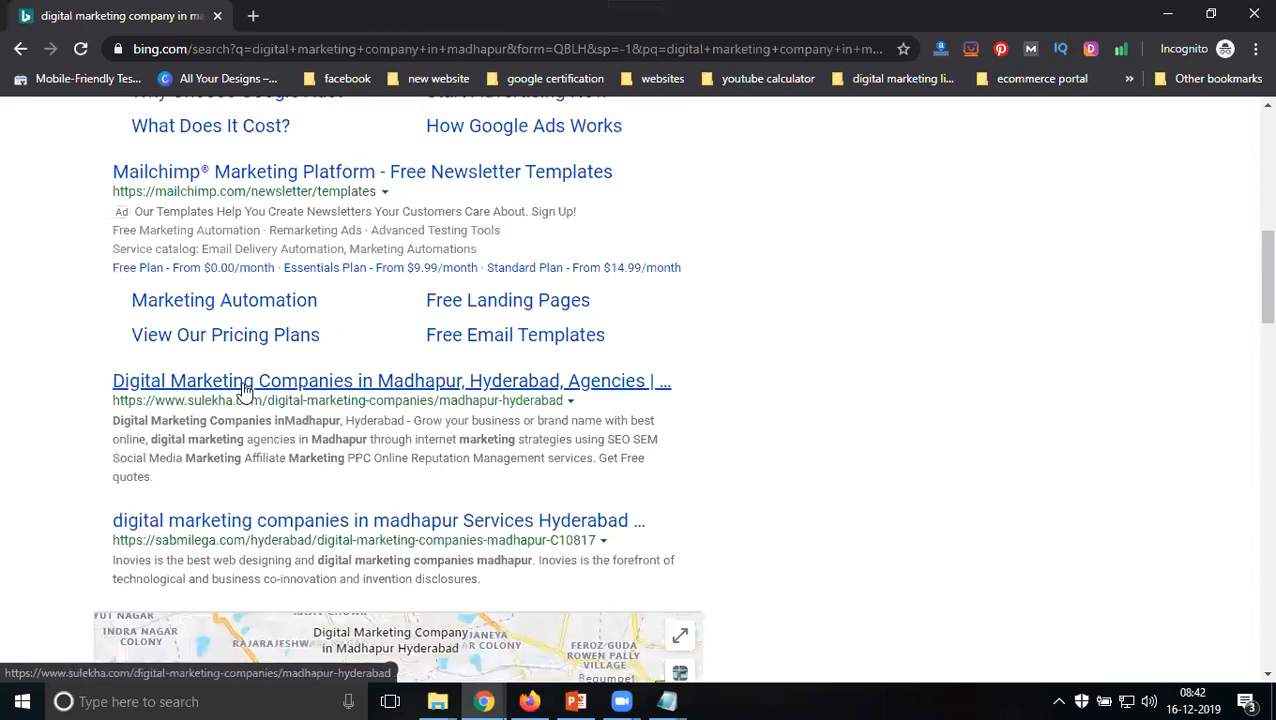
scroll(243, 400, down, 5)
scroll(243, 420, down, 5)
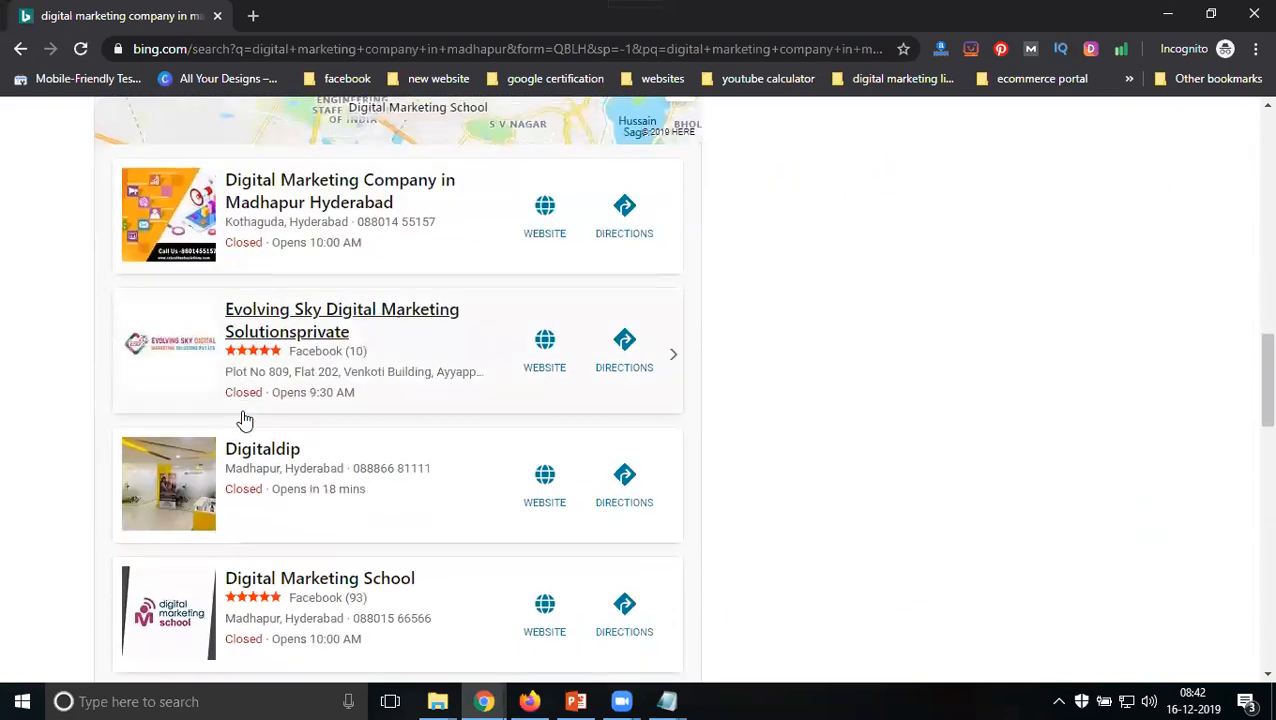
scroll(285, 311, down, 3)
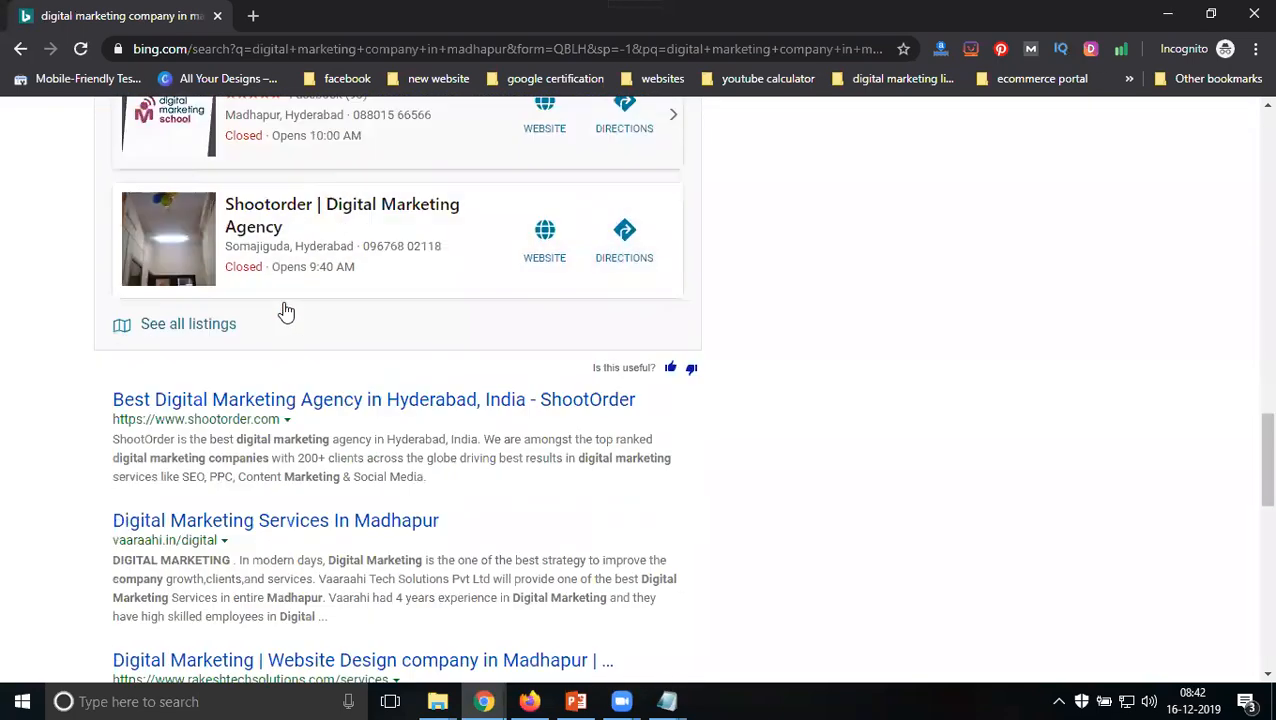
scroll(267, 415, down, 4)
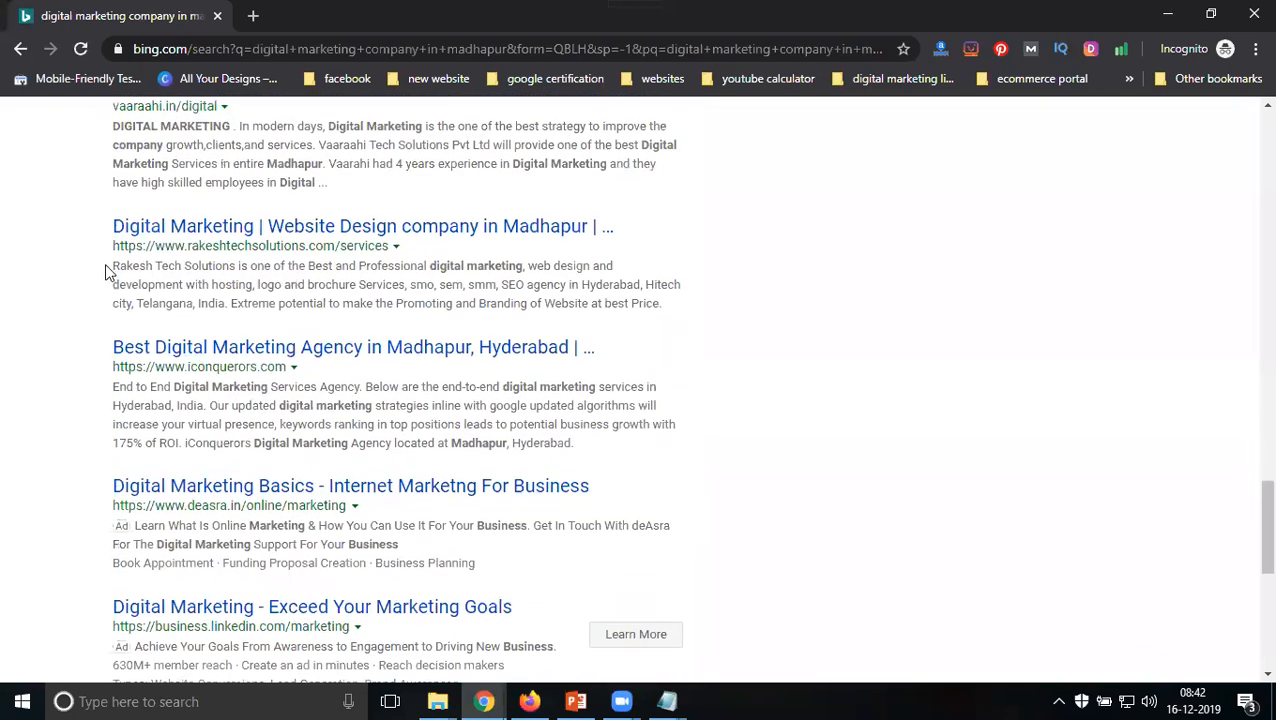
drag(112, 246, 410, 250)
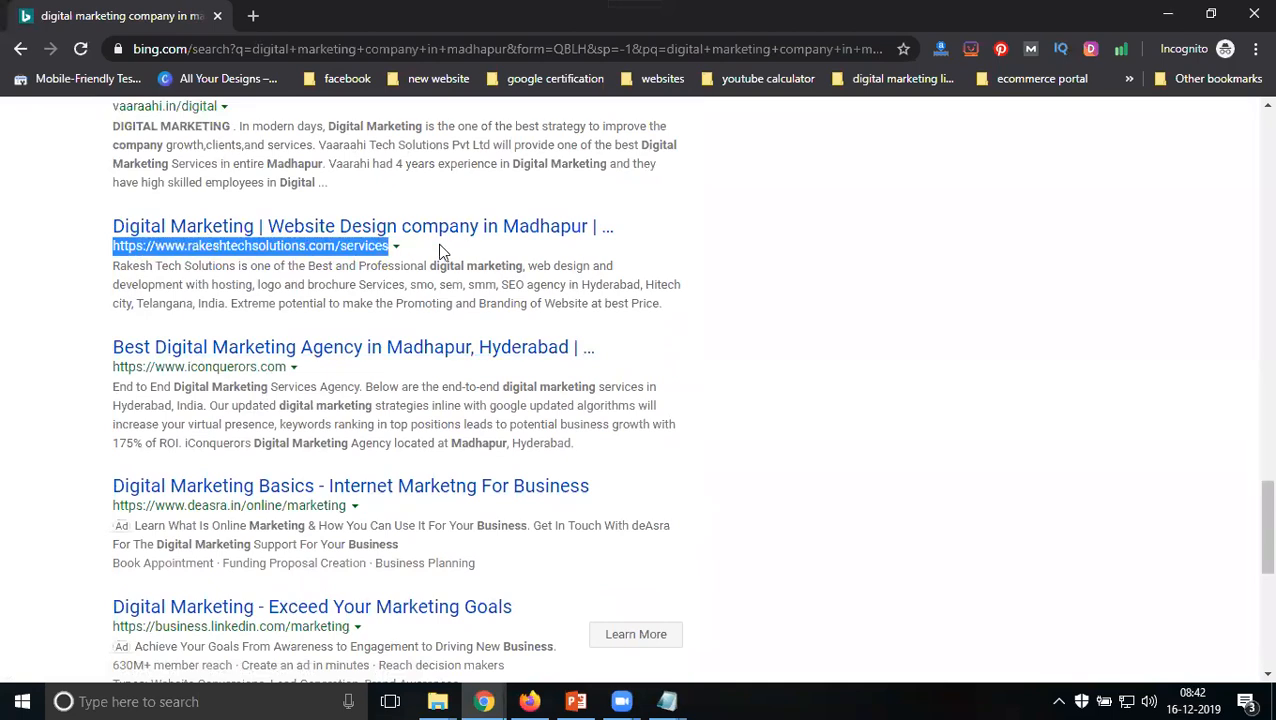
click(1167, 14)
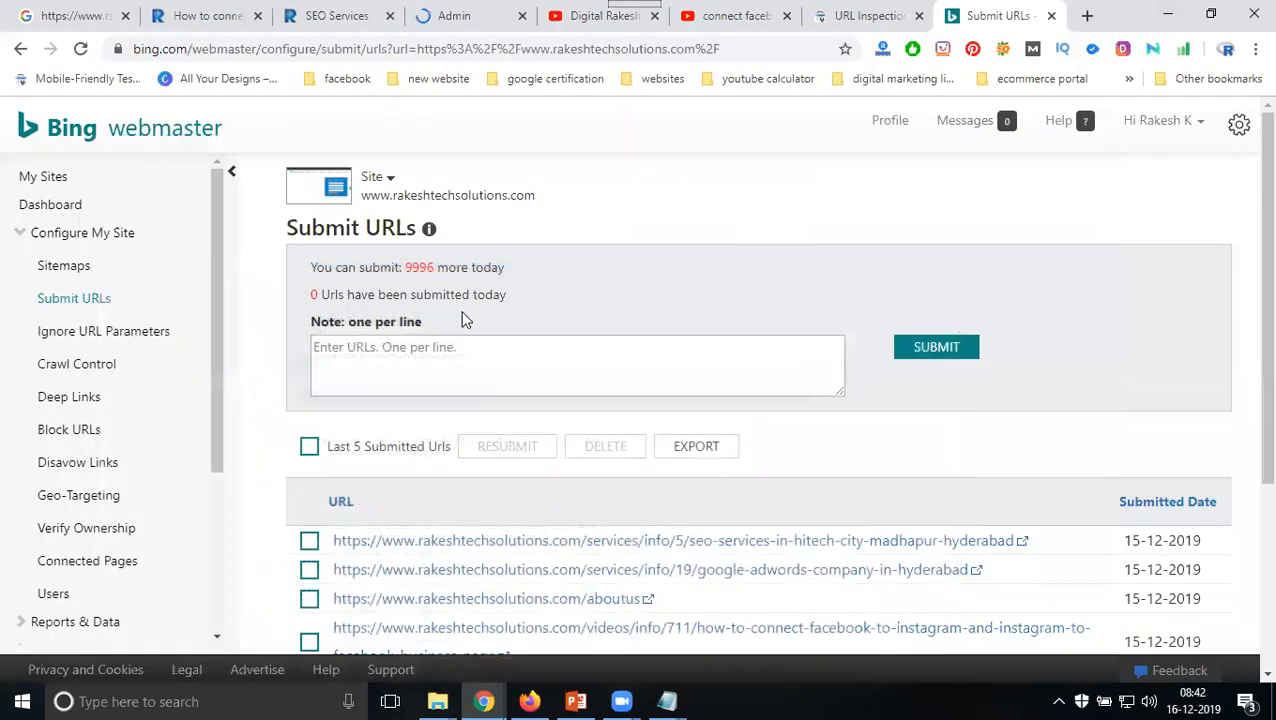
Step: Open the Digital Marketing Services In Madhapur Hyderabad page from the website's services and copy its address
click(335, 15)
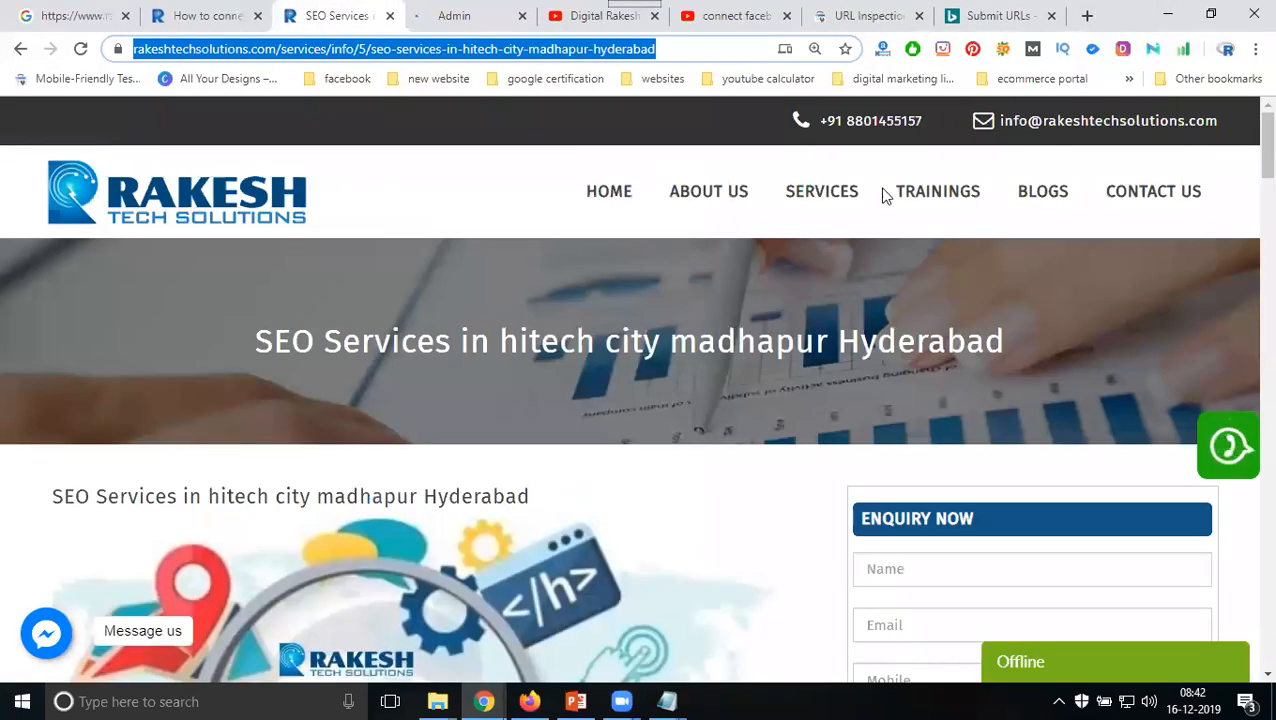
click(846, 200)
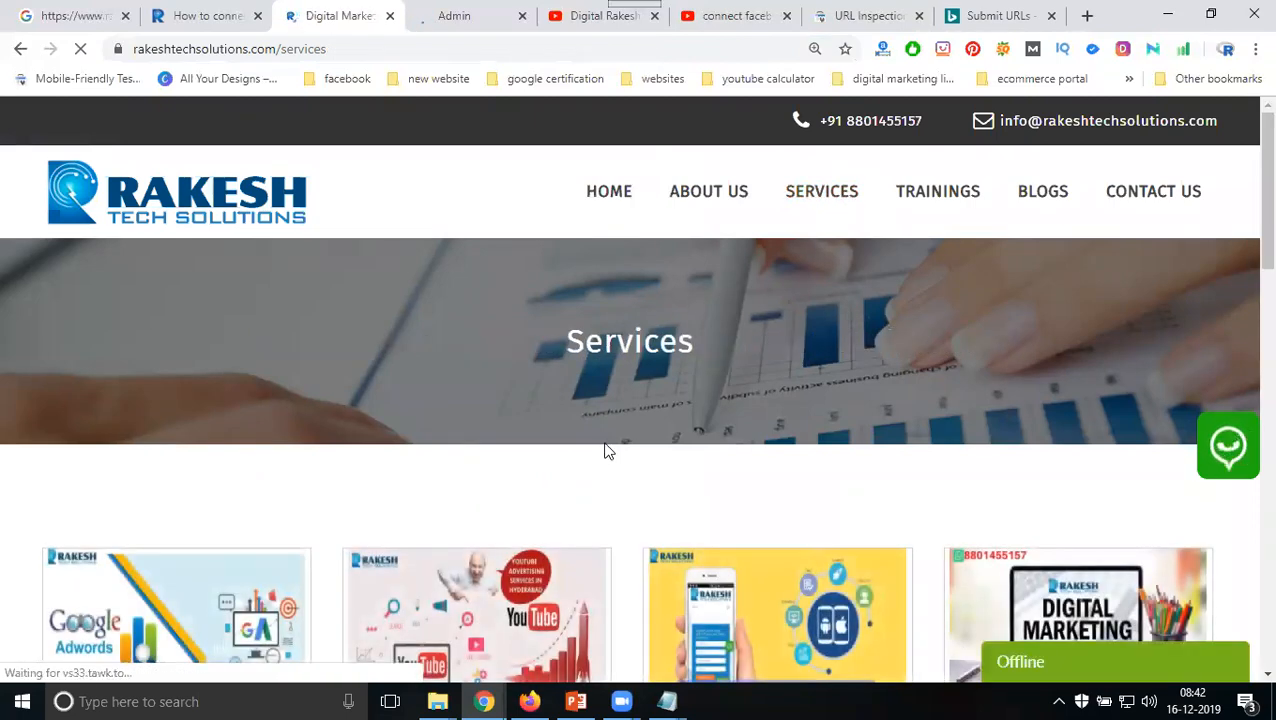
scroll(604, 450, down, 5)
click(1077, 285)
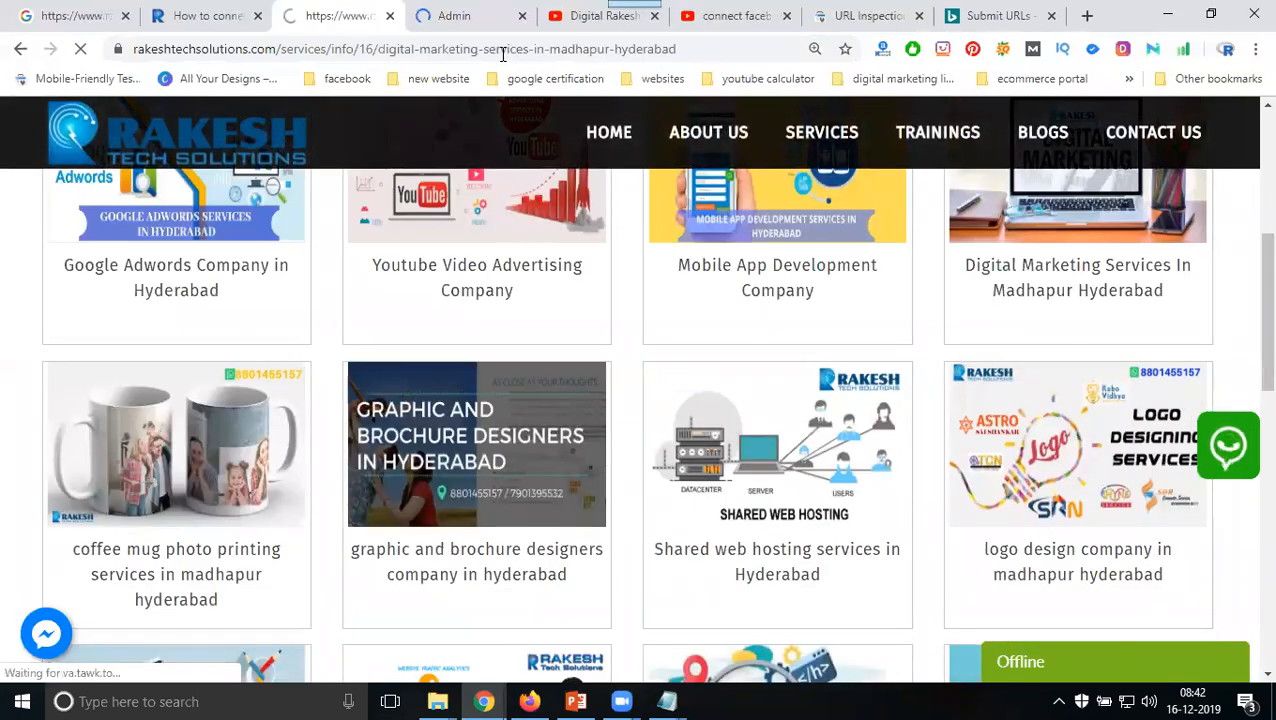
click(471, 42)
key(ctrl+c)
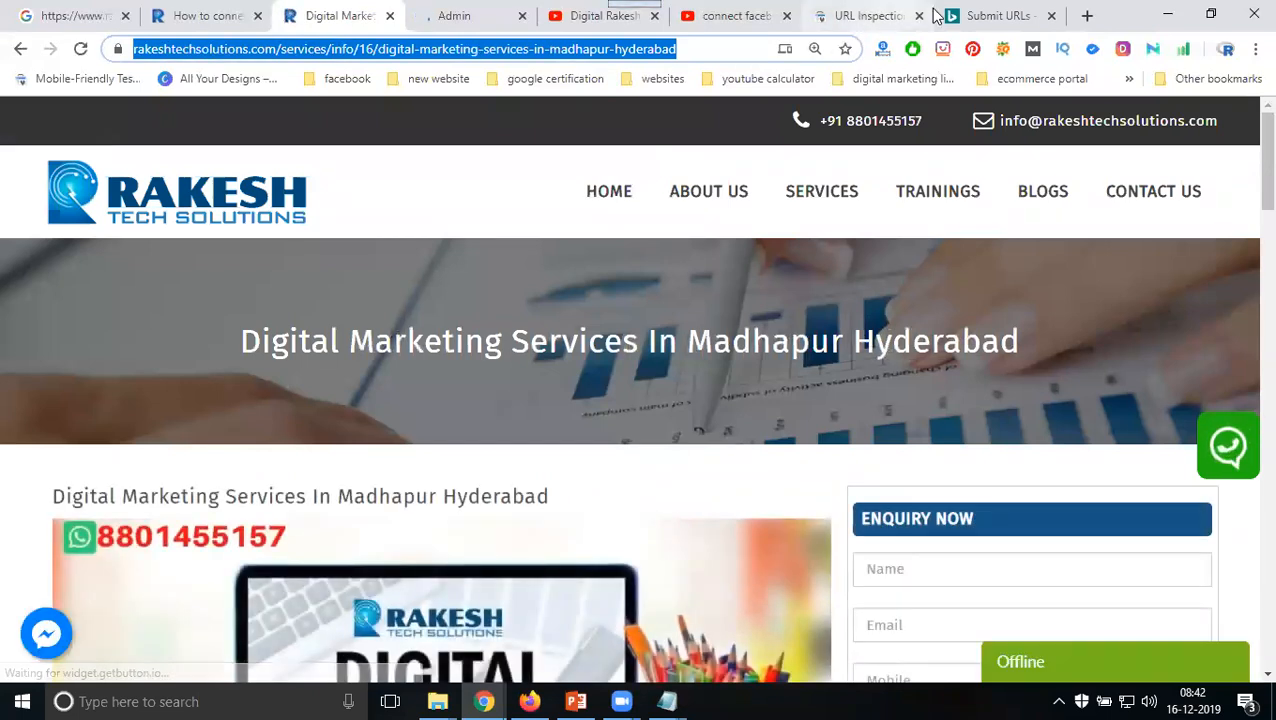
Step: Submit the copied digital-marketing-services-in-madhapur-hyderabad address in Bing Webmaster and look over the submitted URLs
click(962, 18)
click(507, 367)
key(ctrl+v)
click(946, 355)
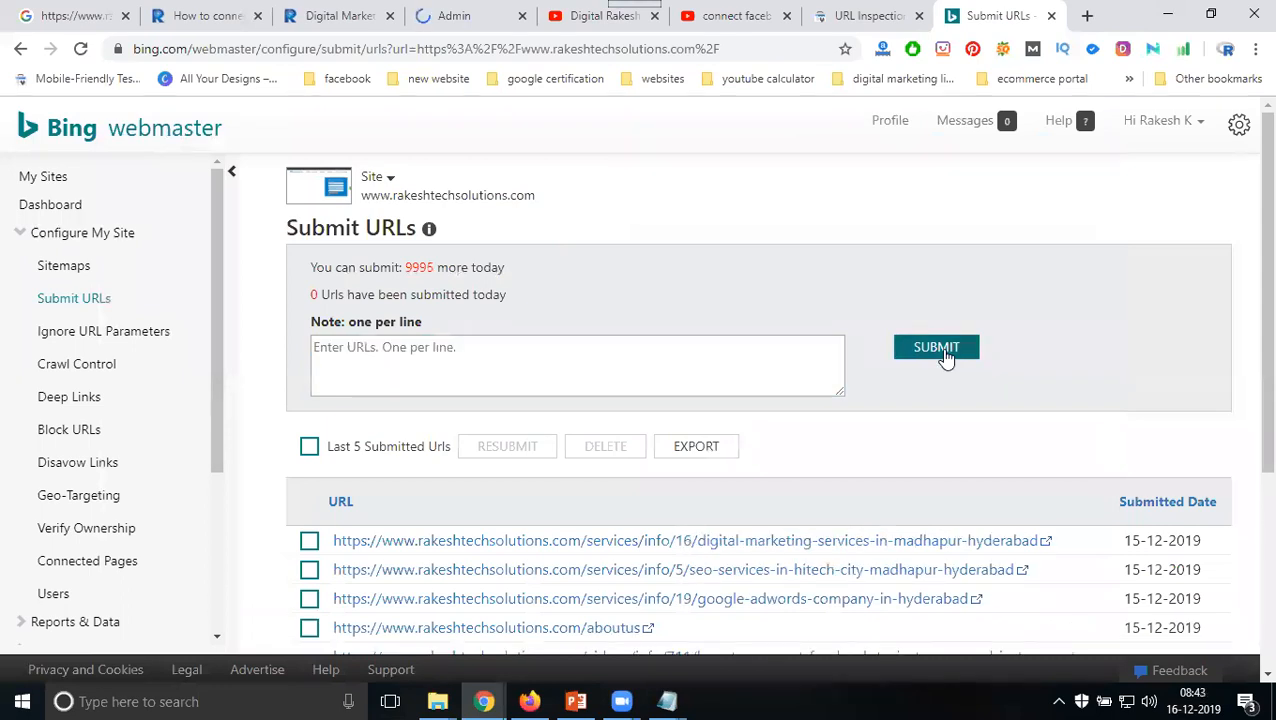
scroll(946, 358, down, 3)
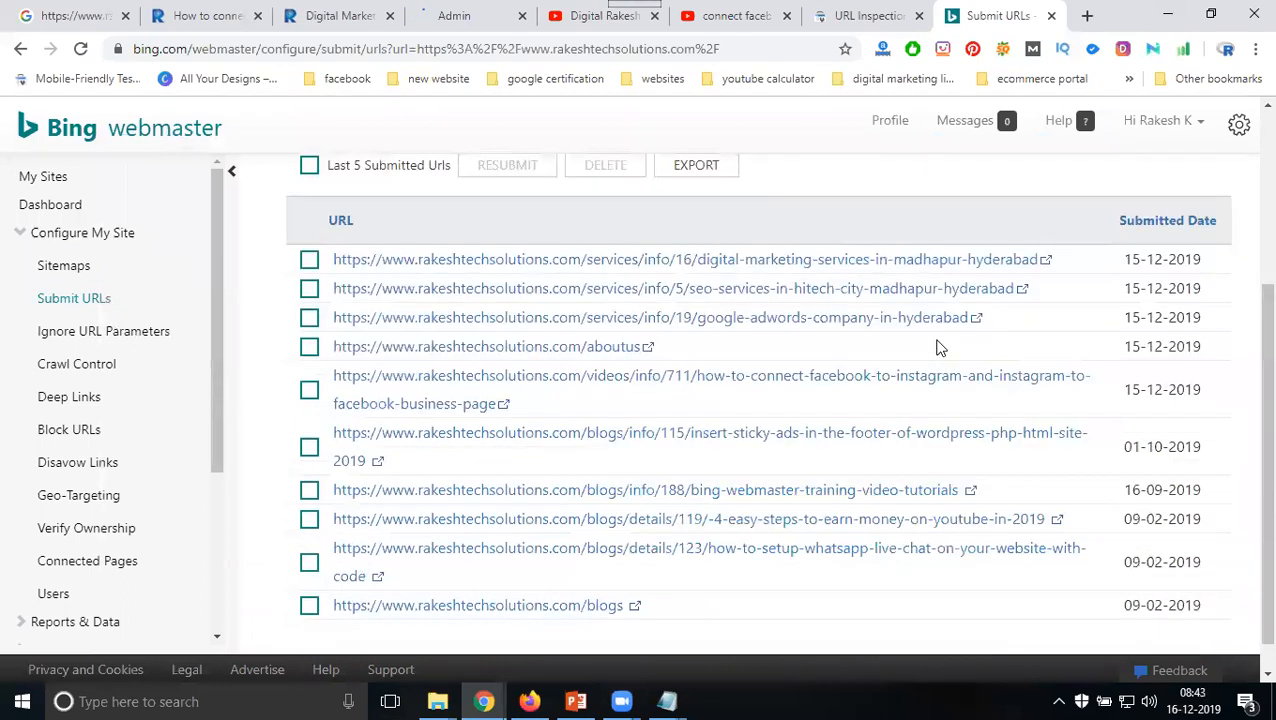